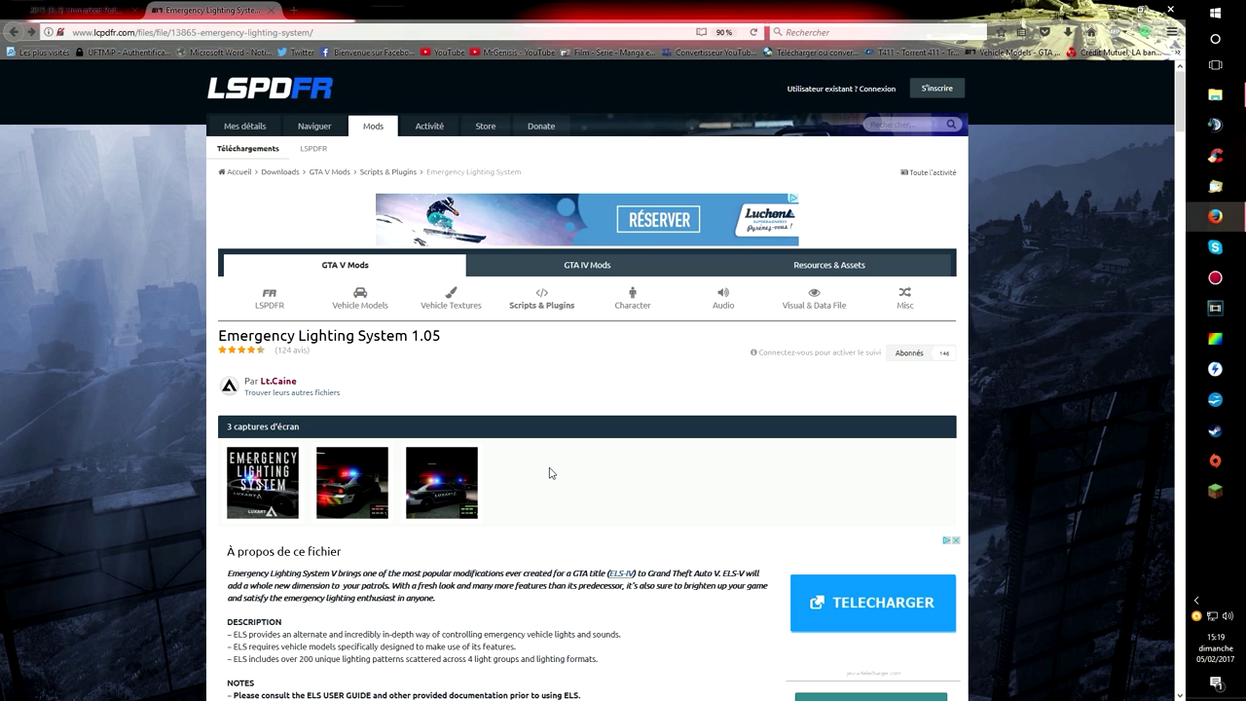
- Download ELS V1.05.rar from the Emergency Lighting System page, completing the CAPTCHA check
scroll(549, 473, down, 1)
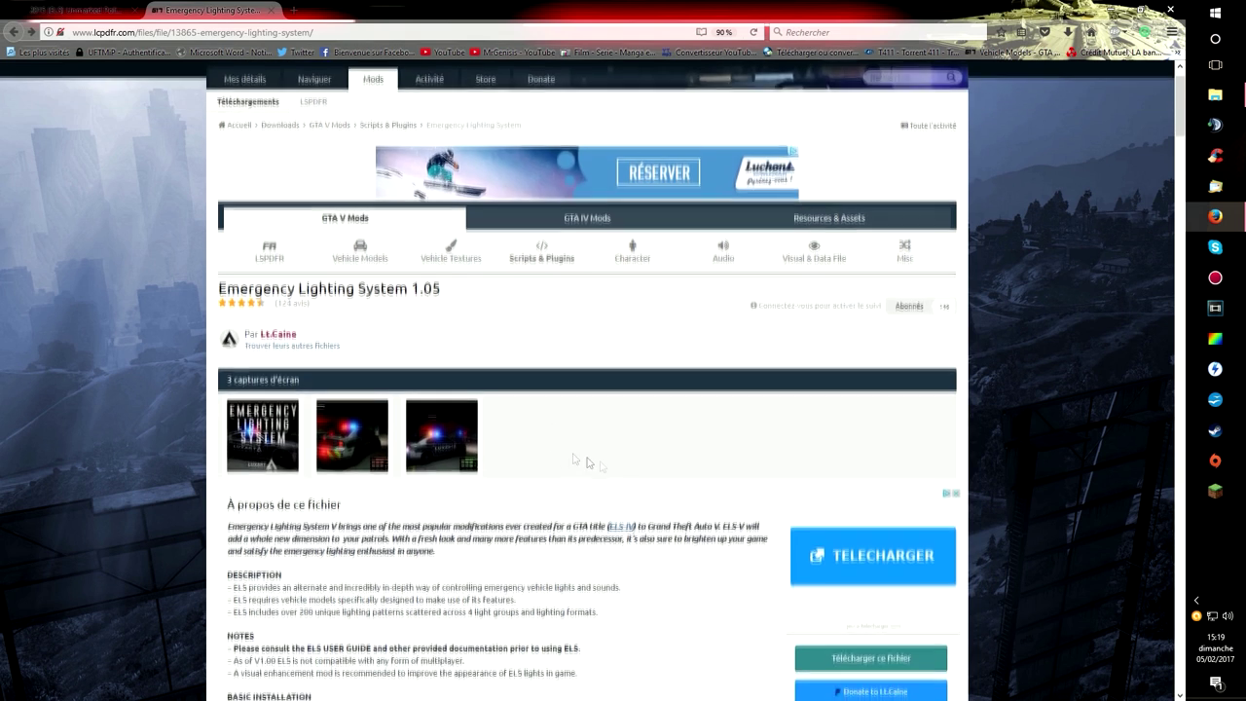
scroll(584, 438, down, 3)
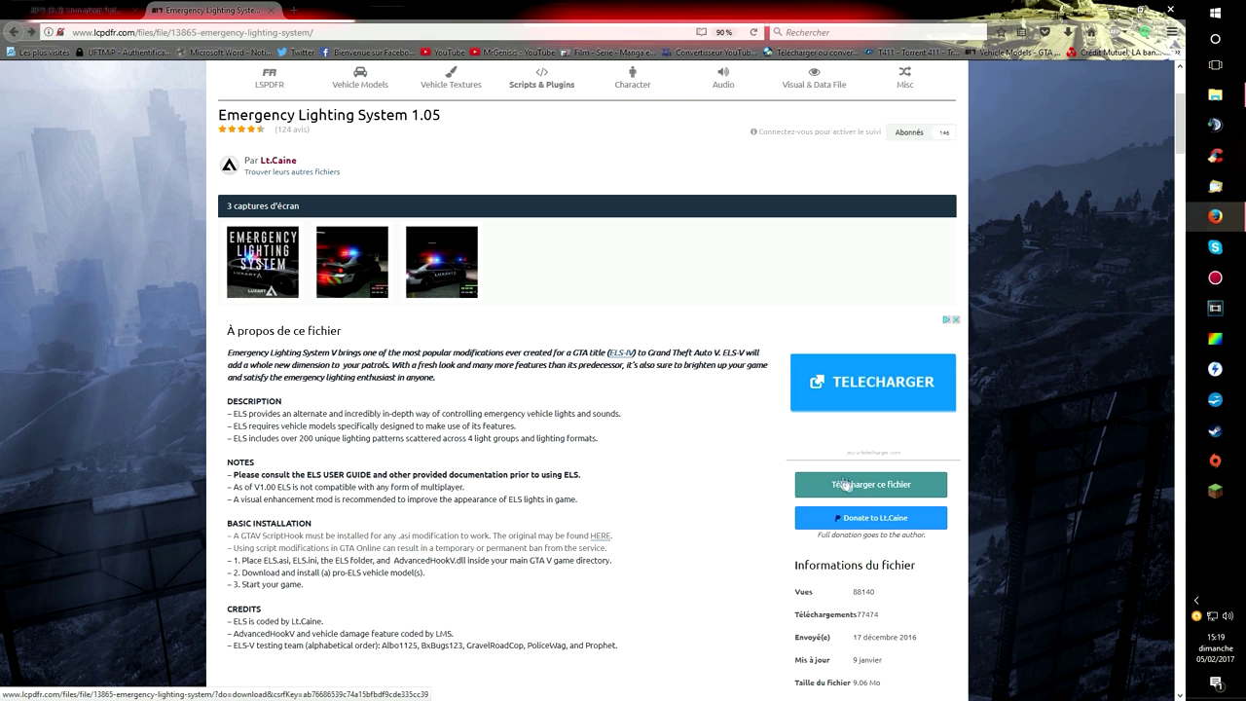
scroll(716, 473, up, 1)
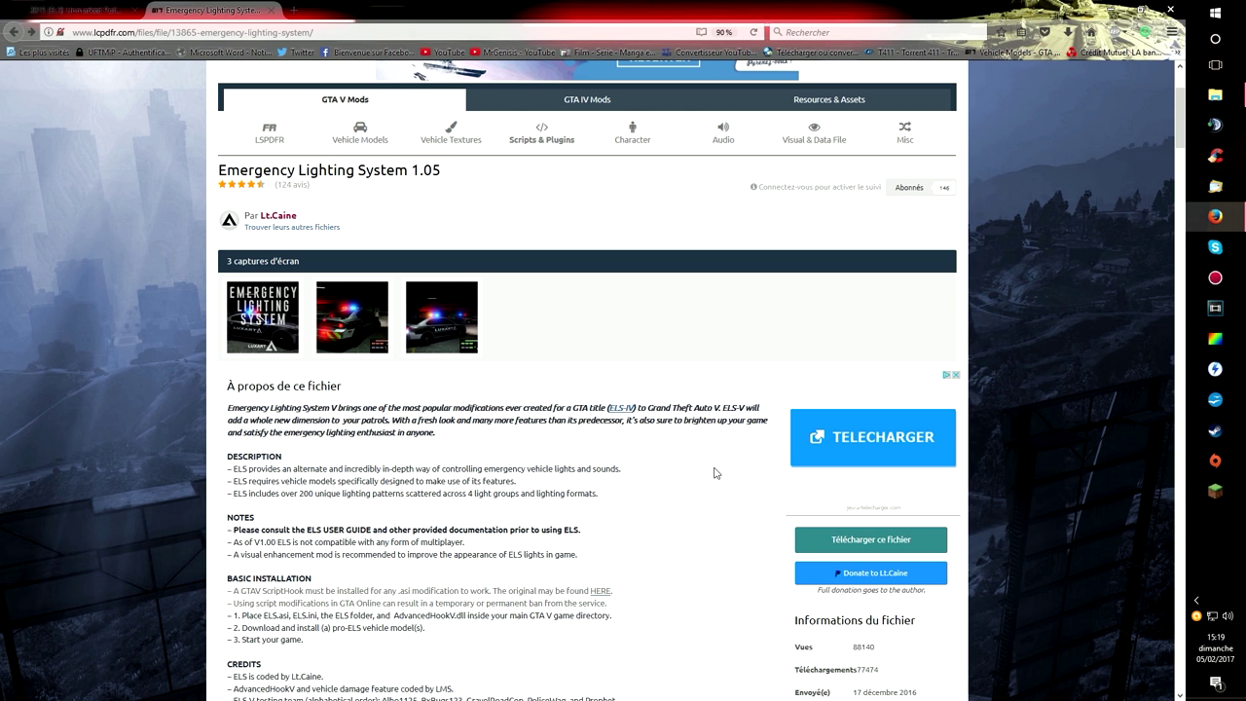
click(870, 540)
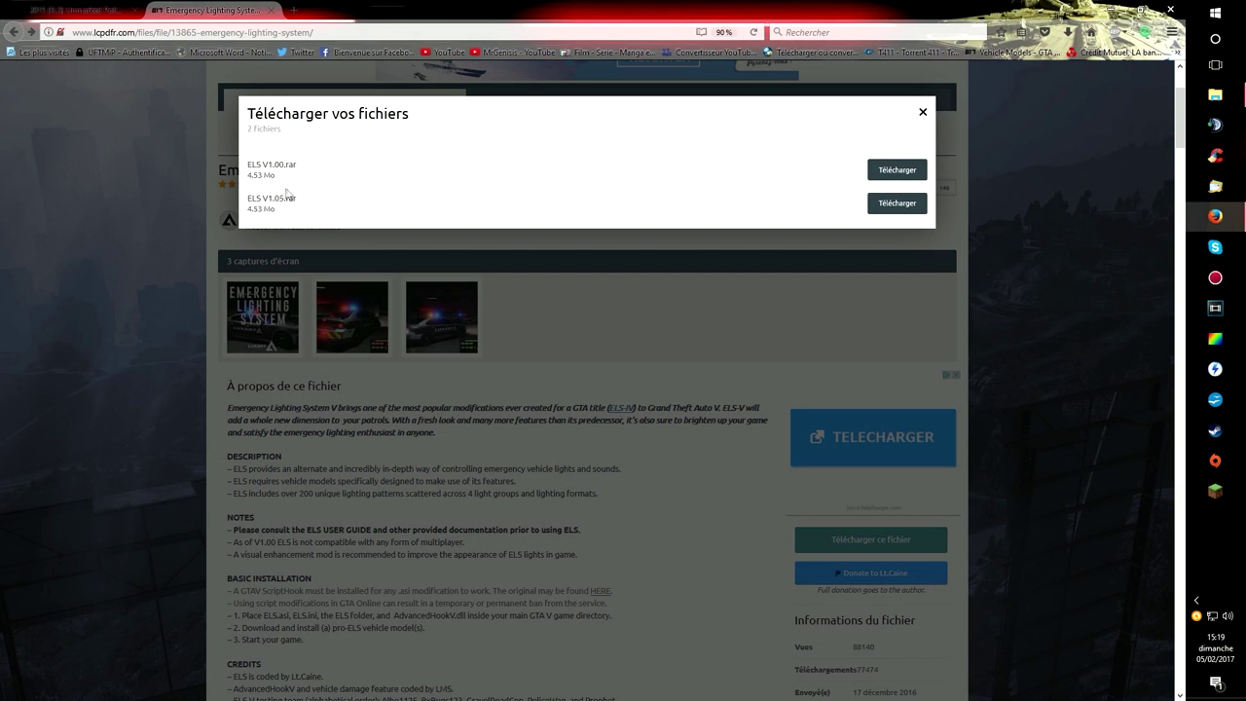
drag(246, 201, 311, 206)
click(895, 203)
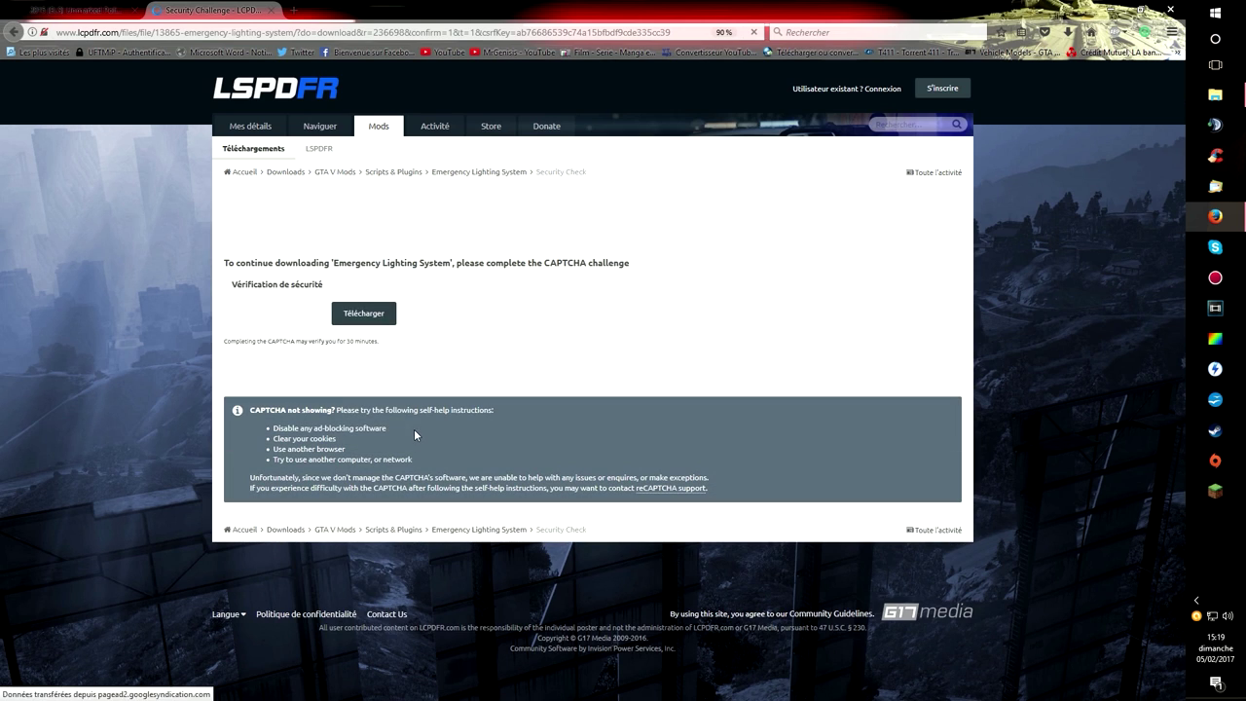
click(347, 298)
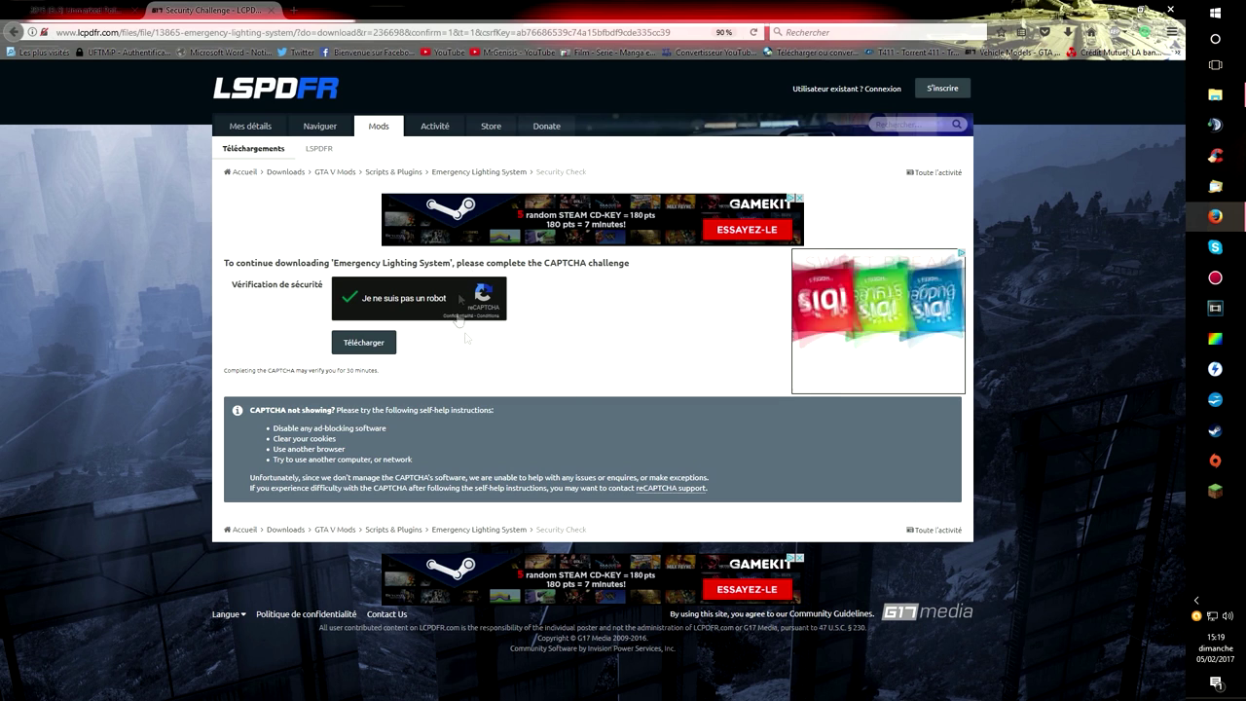
click(363, 342)
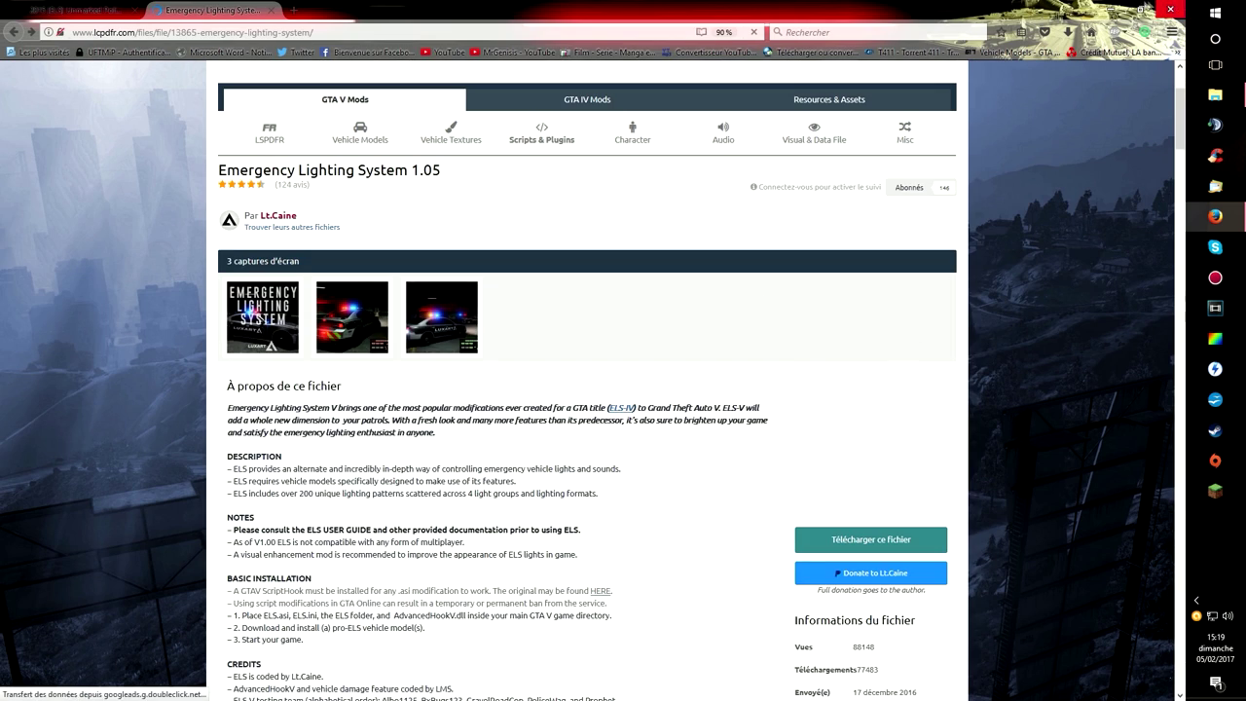
- Open the ELS V1.05.rar archive from the LSPDFR mods folder in WinRAR and dismiss the licence reminder
click(1126, 9)
click(1215, 95)
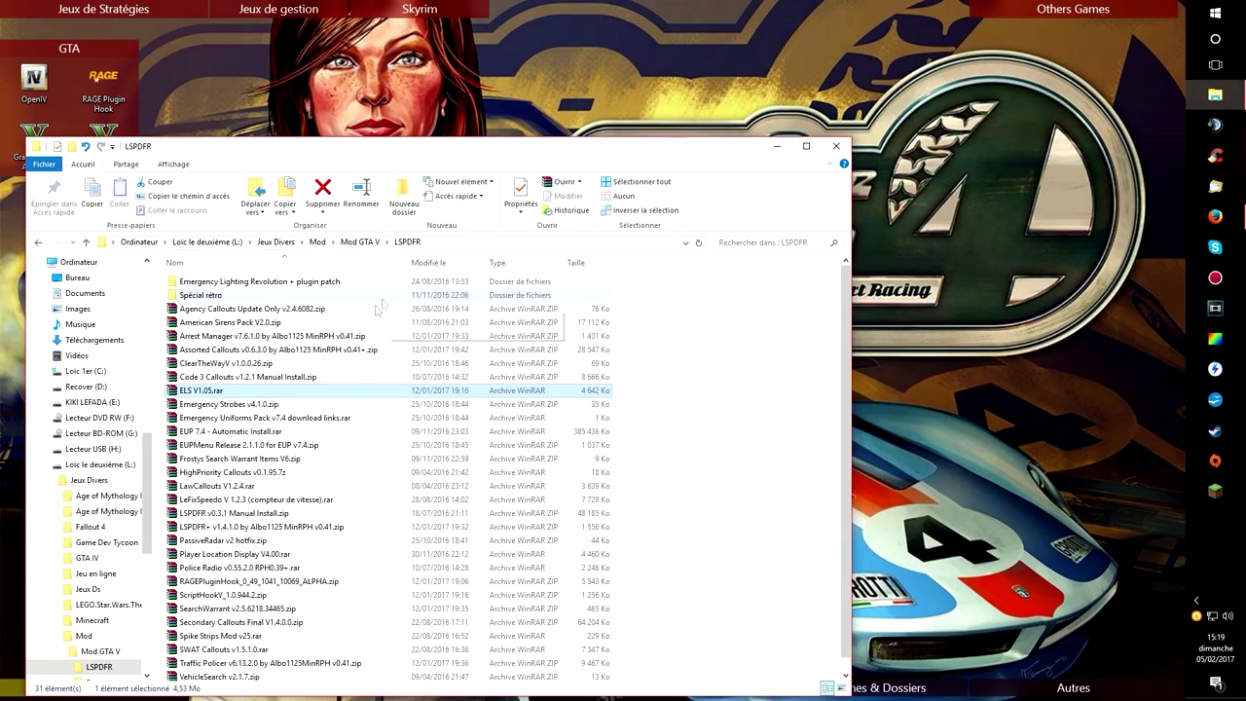
double_click(215, 392)
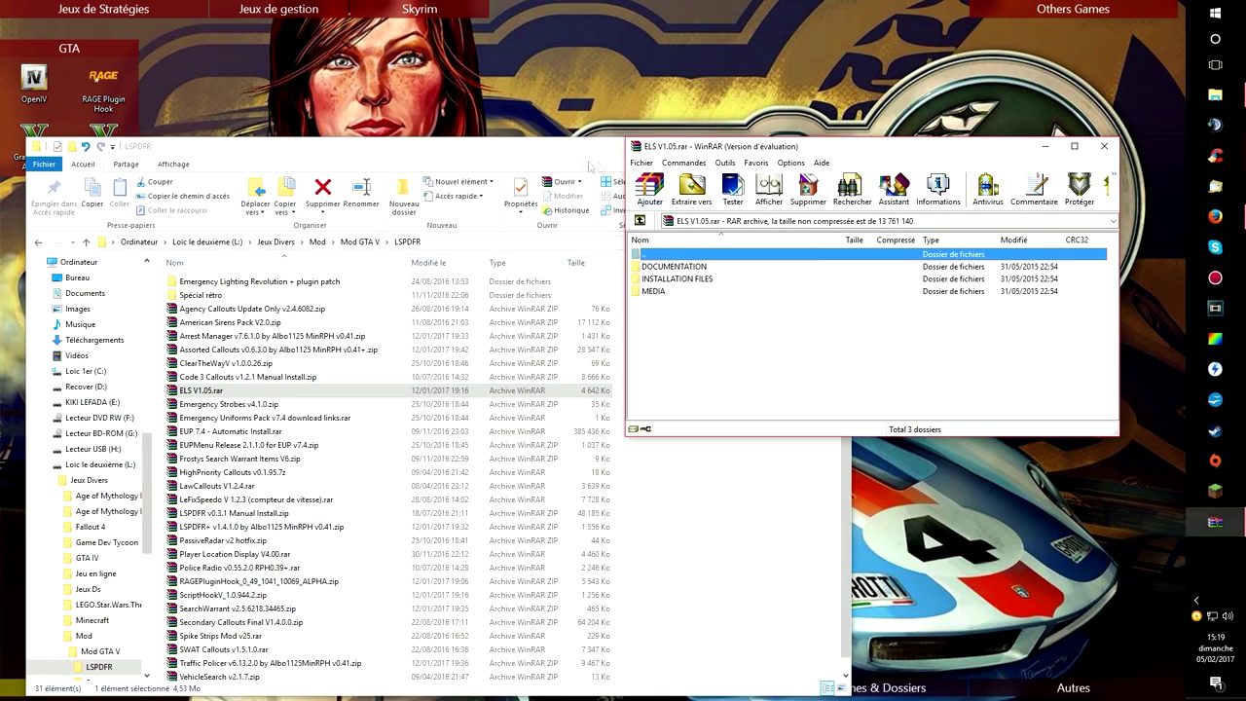
click(551, 159)
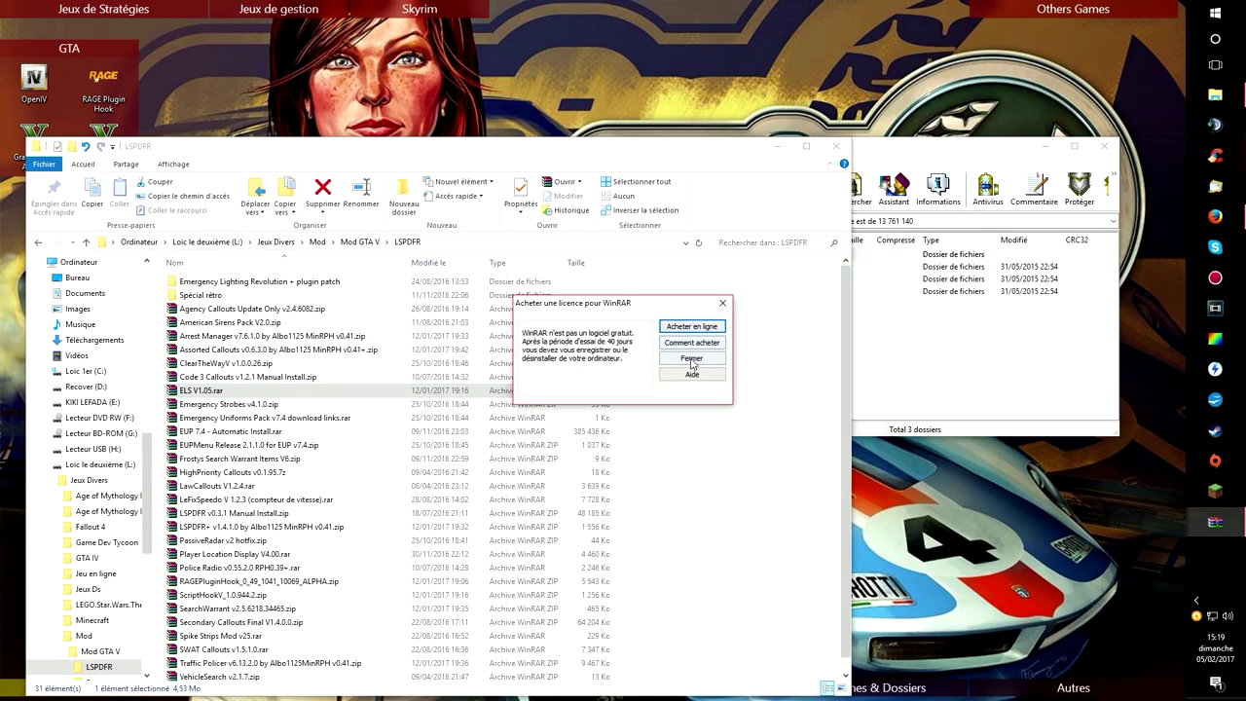
click(692, 358)
drag(937, 146, 992, 213)
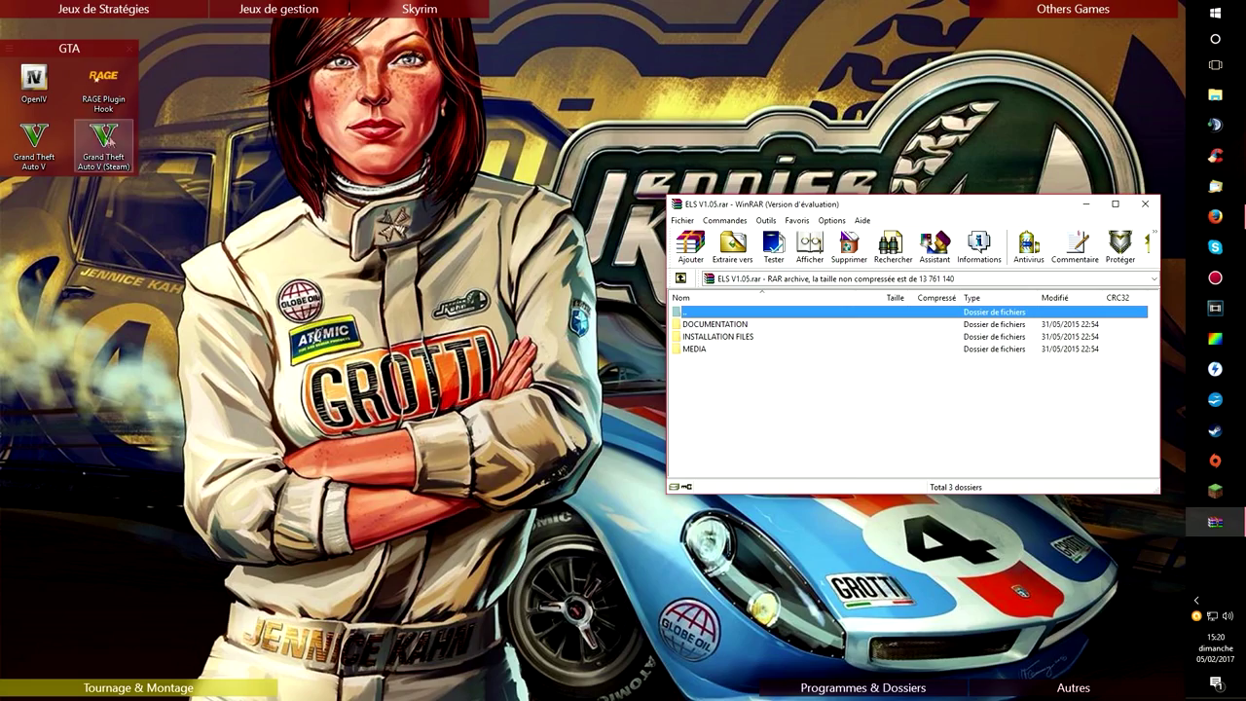
- Open the Grand Theft Auto V game folder through the RAGE Plugin Hook desktop shortcut and place the archive window beside it
right_click(103, 90)
click(146, 132)
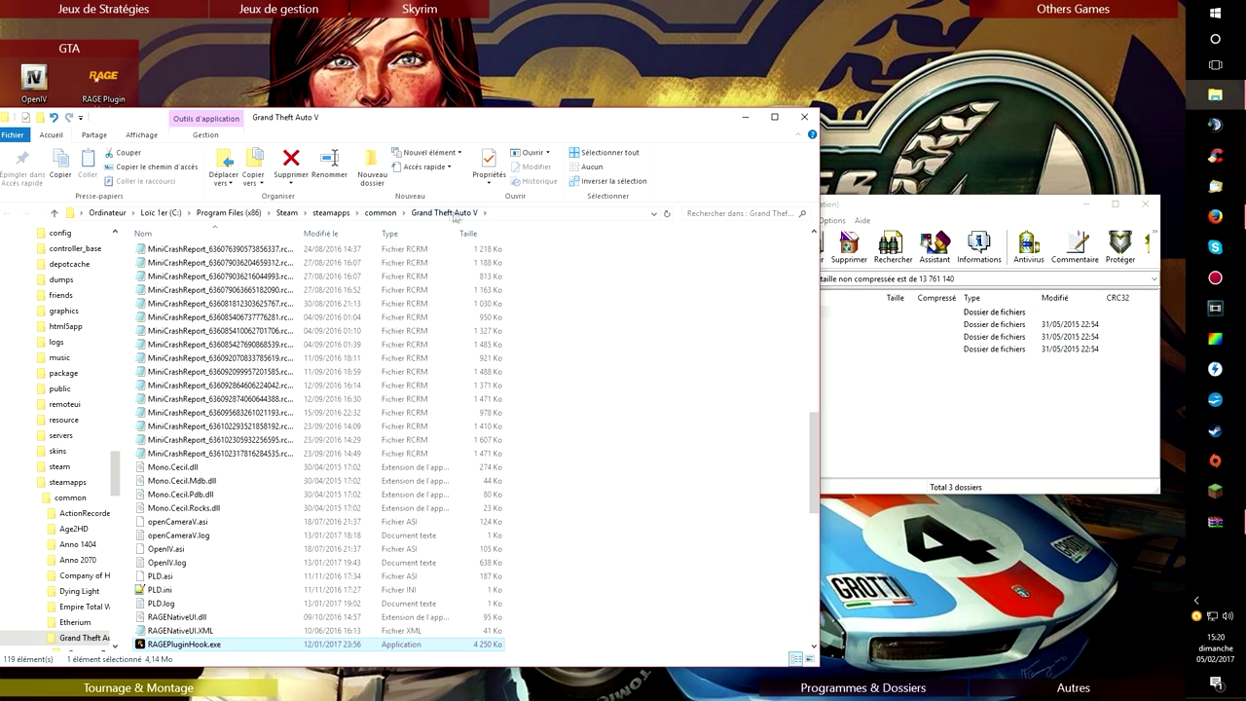
scroll(457, 498, up, 15)
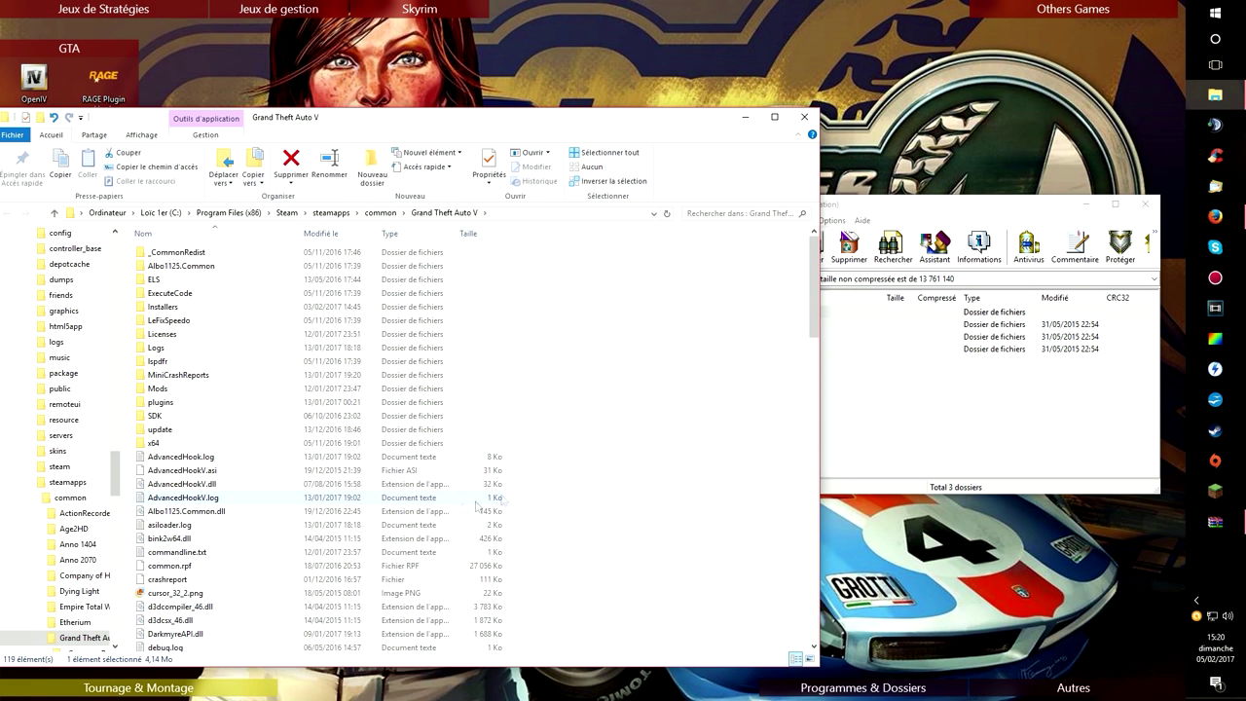
drag(862, 209, 878, 153)
- Look through the DOCUMENTATION and MEDIA folders inside the ELS V1.05.rar archive
double_click(721, 281)
double_click(723, 255)
double_click(723, 267)
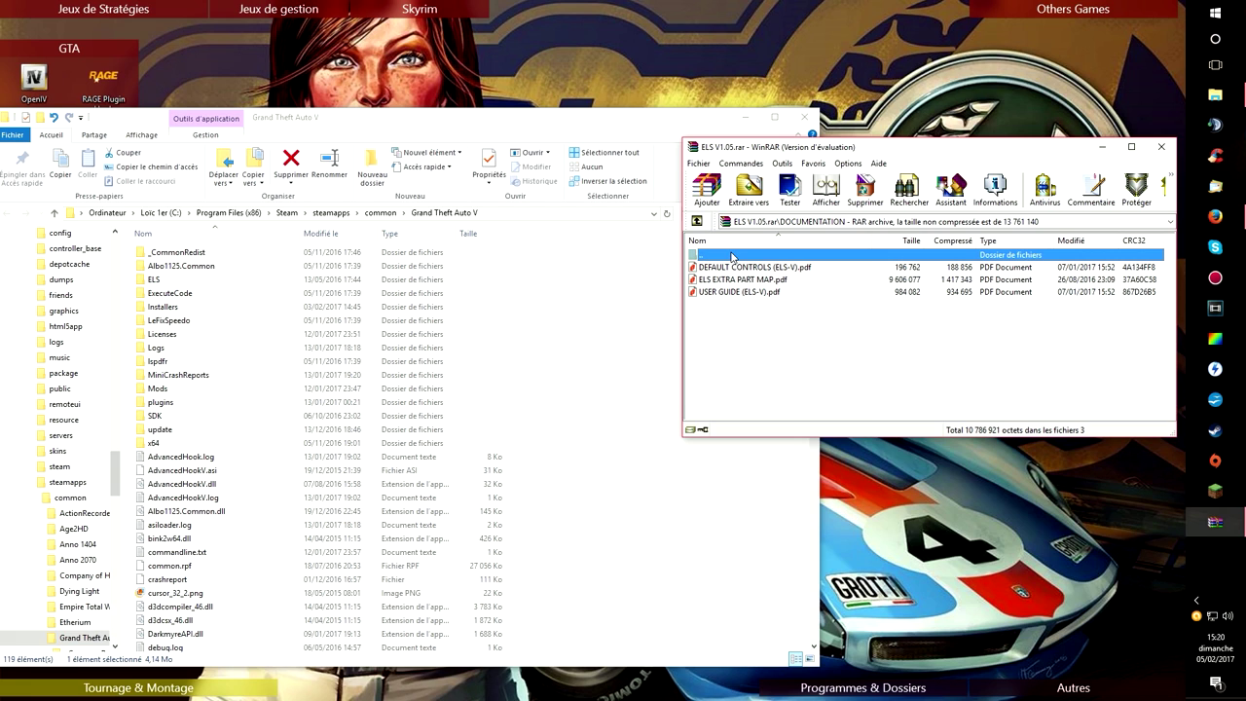
double_click(730, 255)
double_click(724, 292)
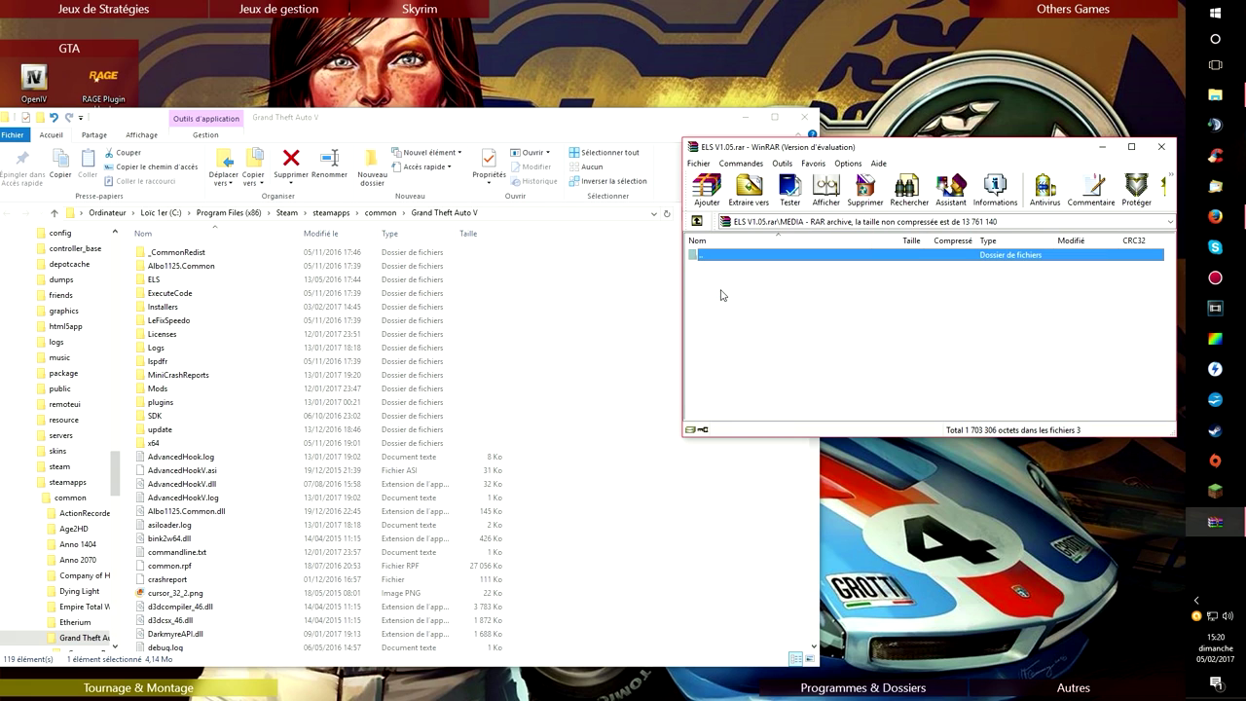
double_click(730, 256)
double_click(730, 266)
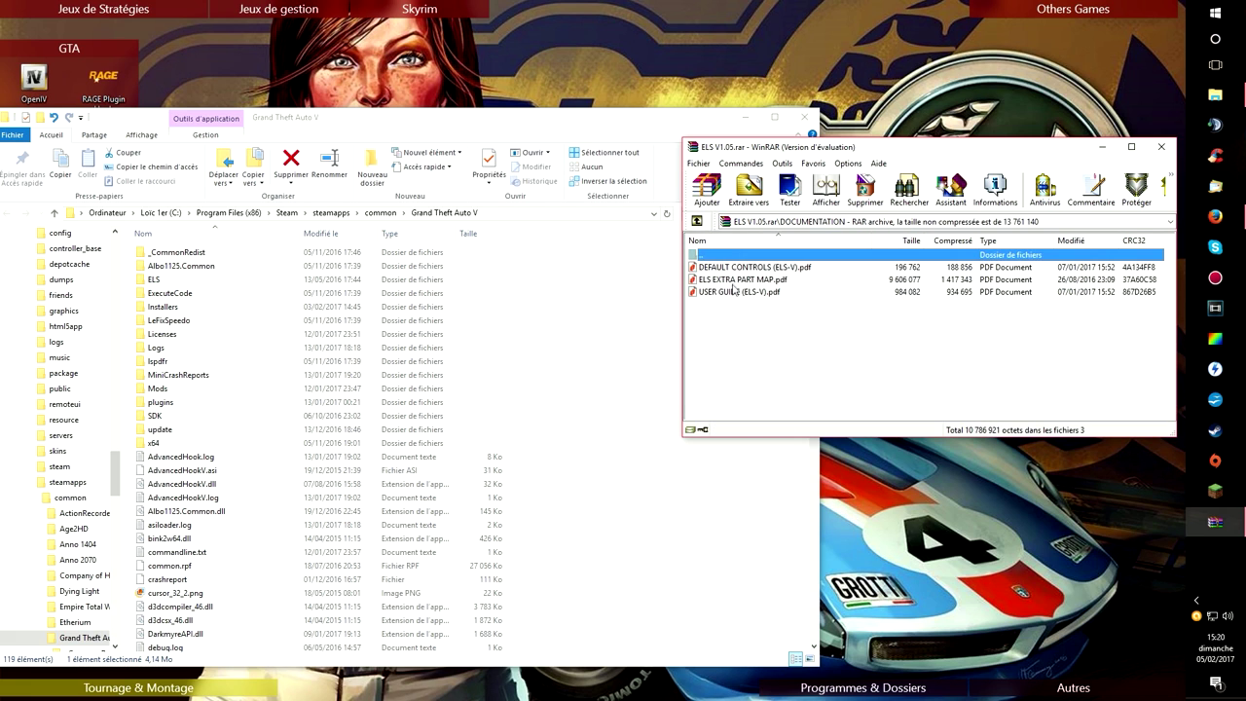
- Review the Basic Installation instructions on the Emergency Lighting System page in Firefox, including the GTAV ScriptHook requirement
click(1216, 216)
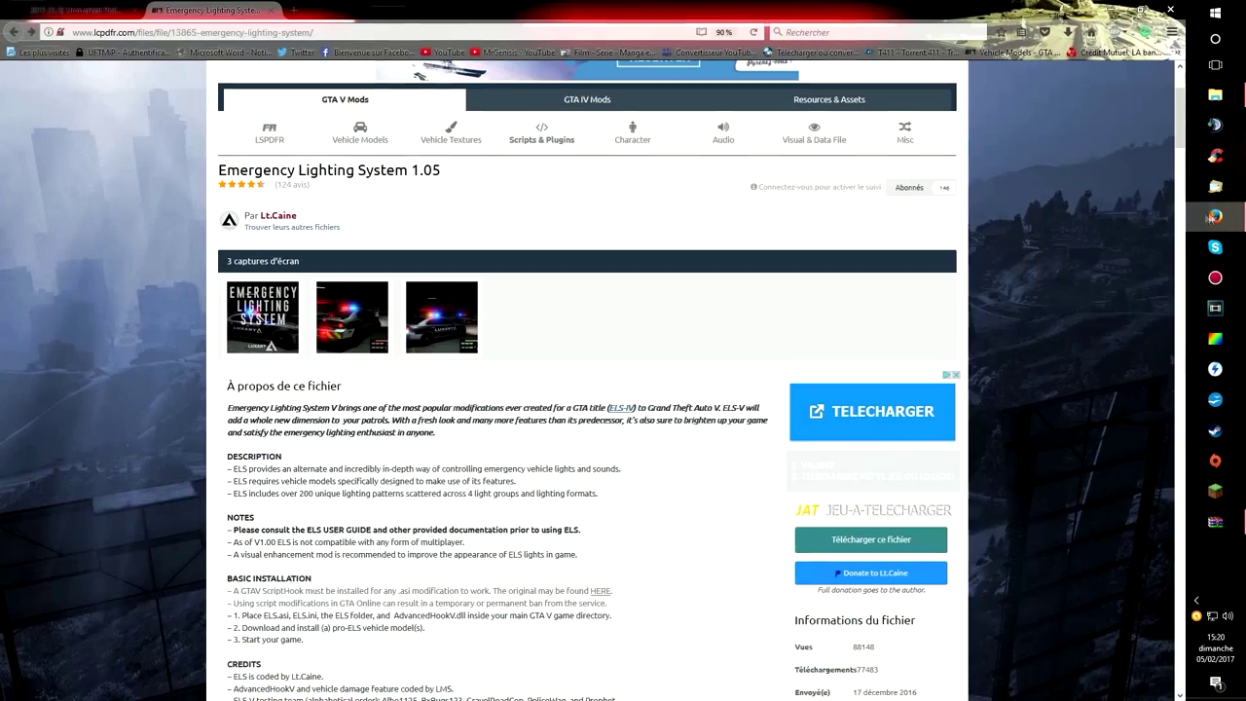
scroll(451, 300, up, 2)
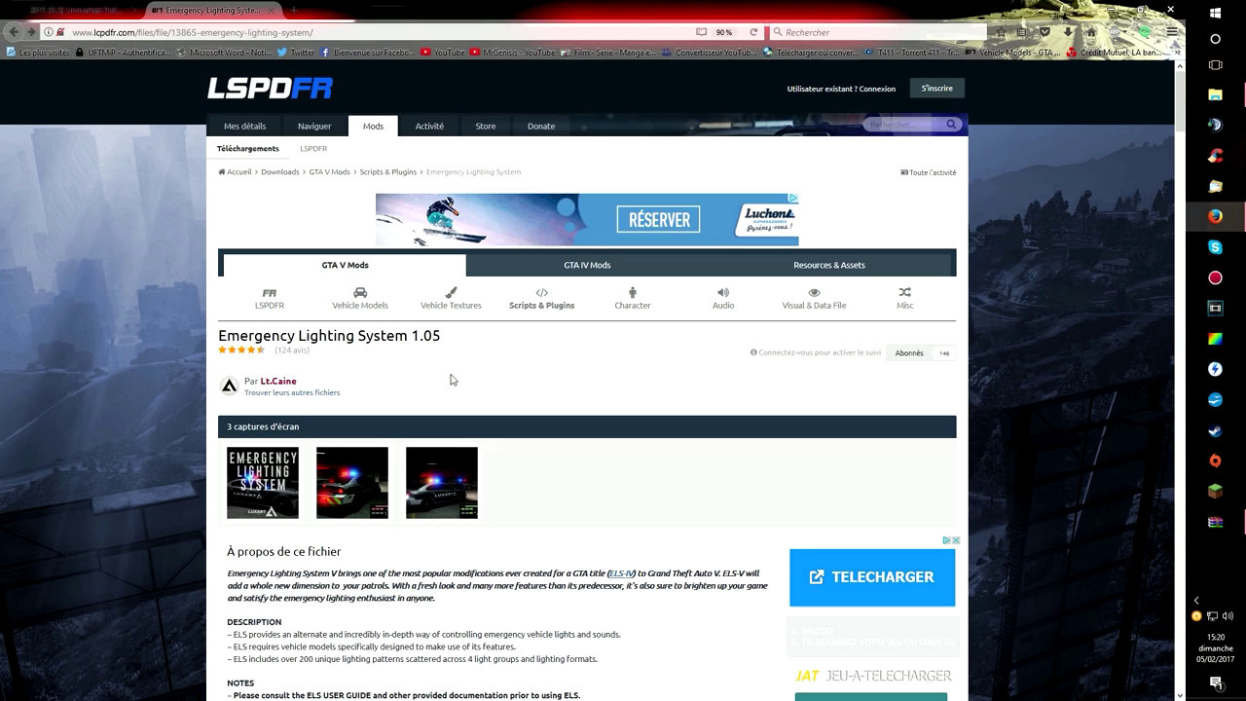
scroll(453, 381, down, 5)
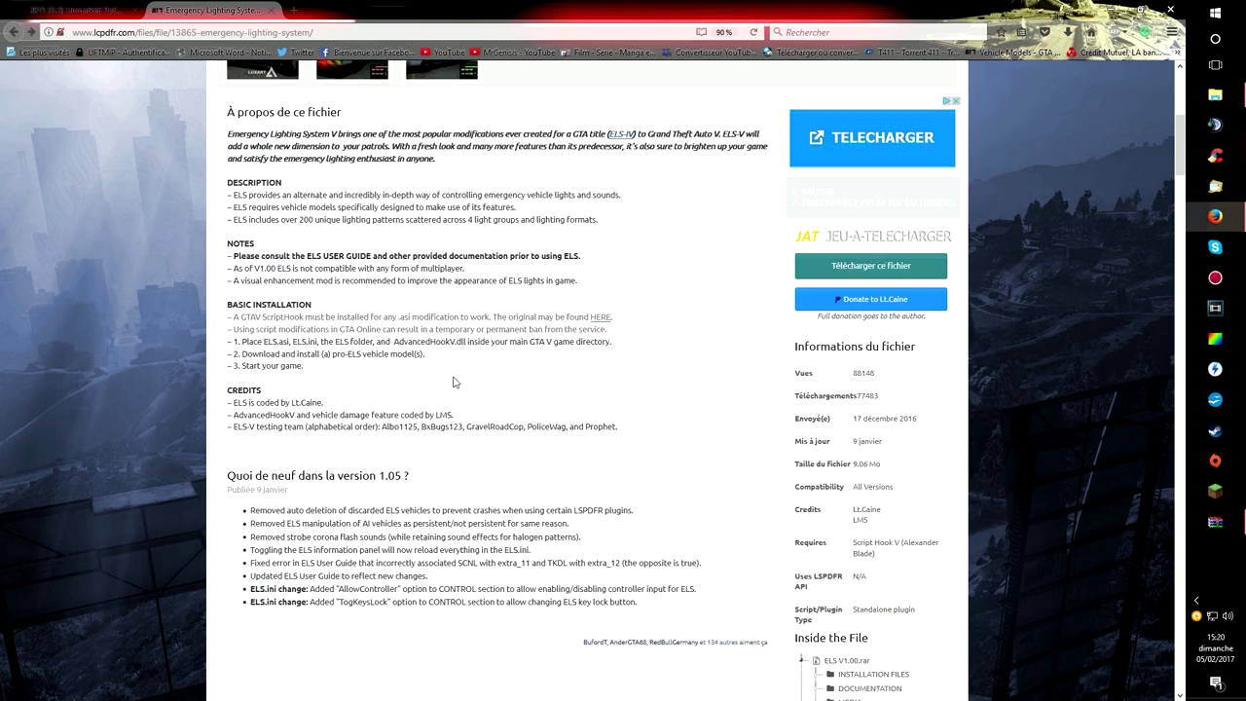
drag(245, 315, 450, 365)
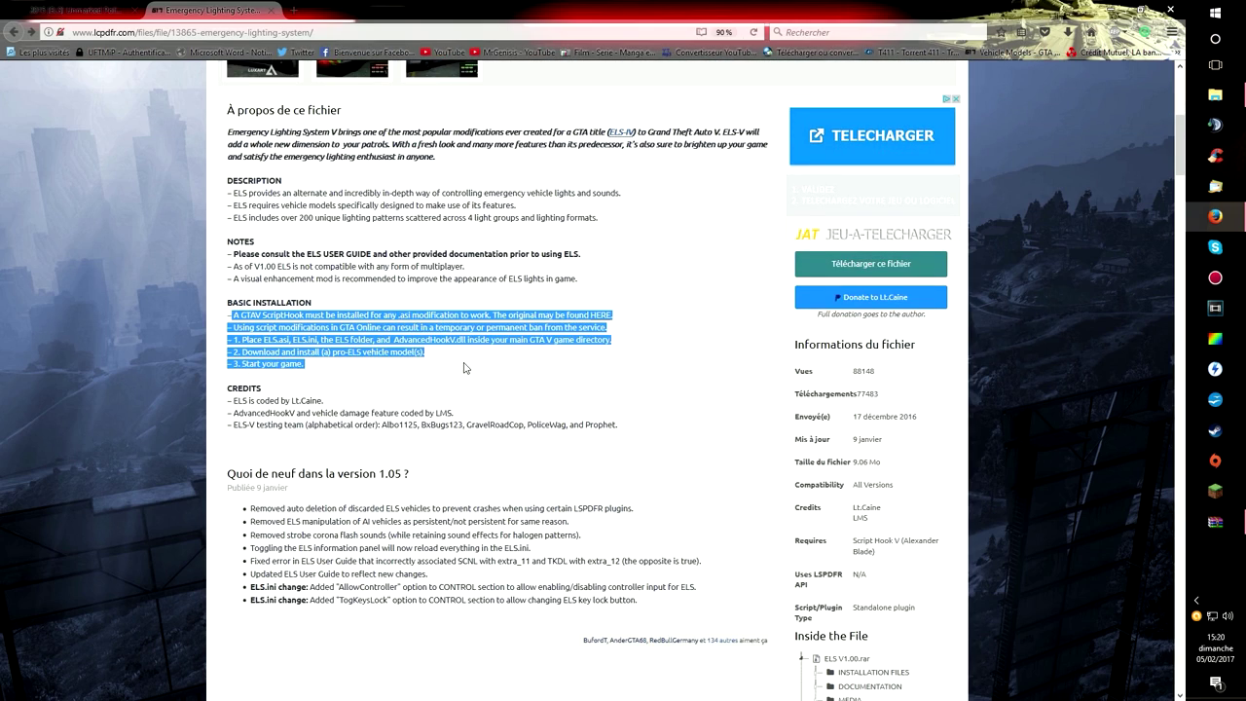
click(233, 333)
drag(275, 315, 303, 317)
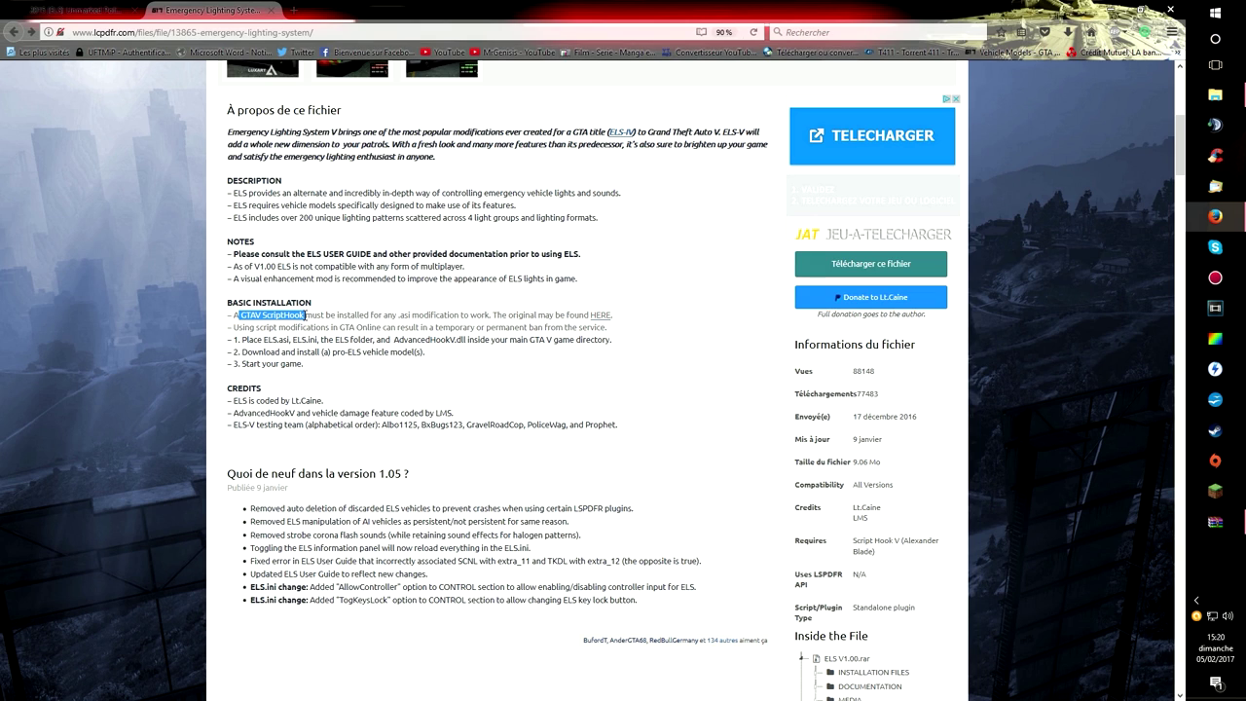
drag(439, 315, 444, 314)
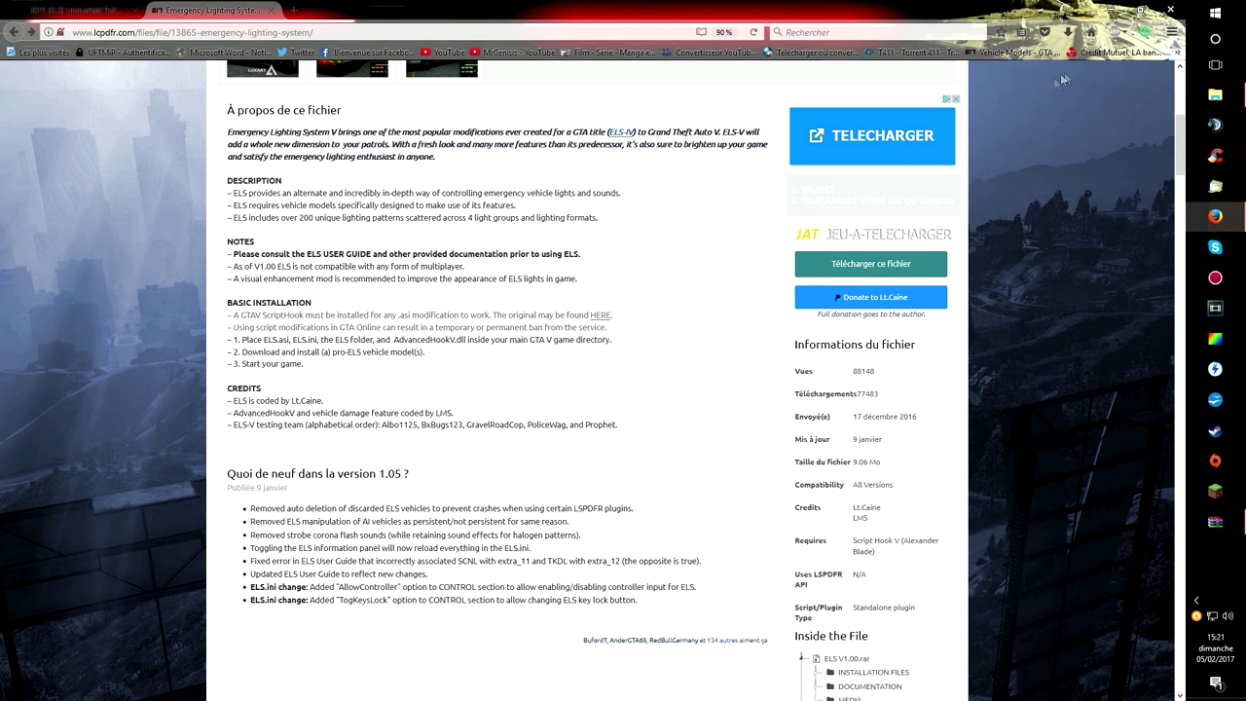
click(1112, 9)
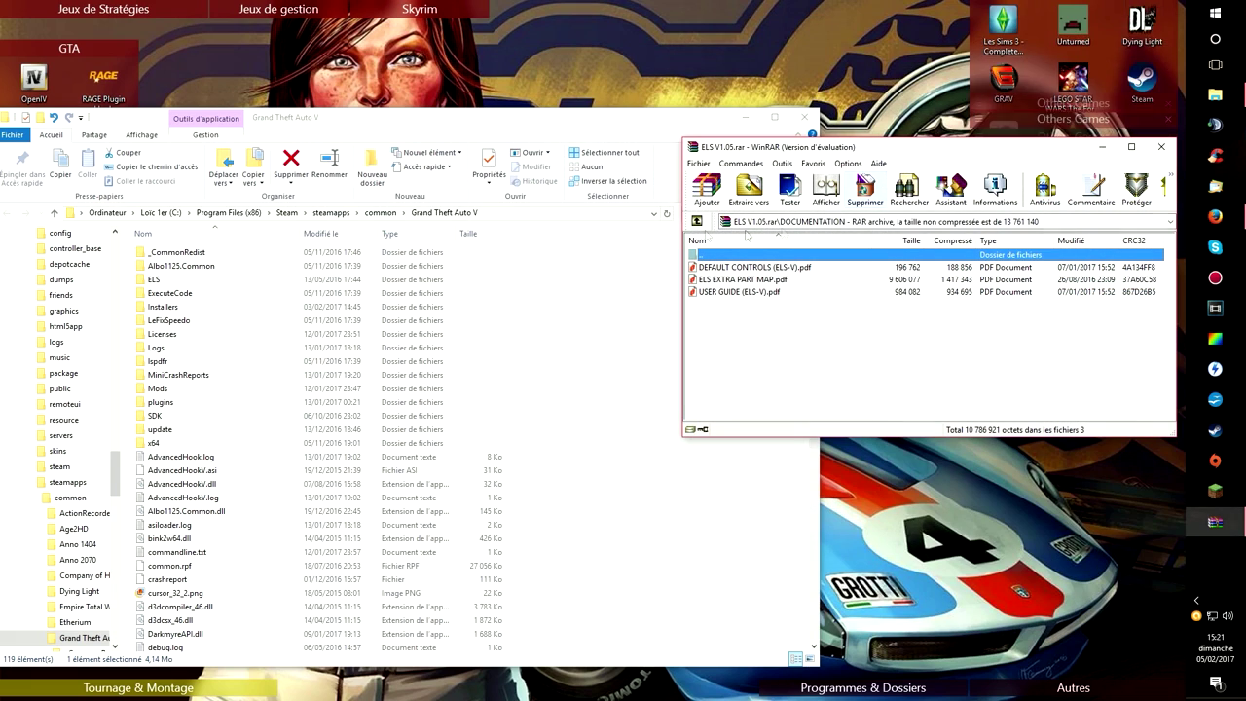
- Open the archive's INSTALLATION FILES\Grand Theft Auto V folder and select everything in it
double_click(741, 254)
double_click(749, 282)
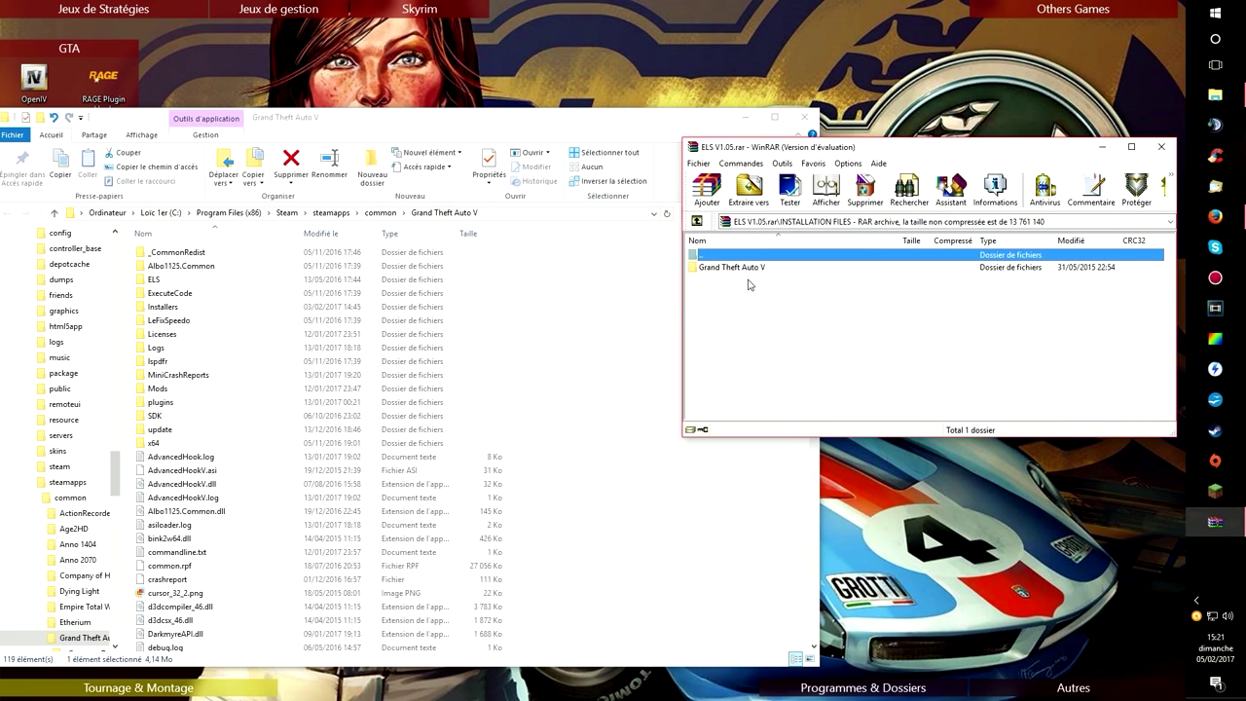
double_click(762, 273)
drag(759, 367, 574, 377)
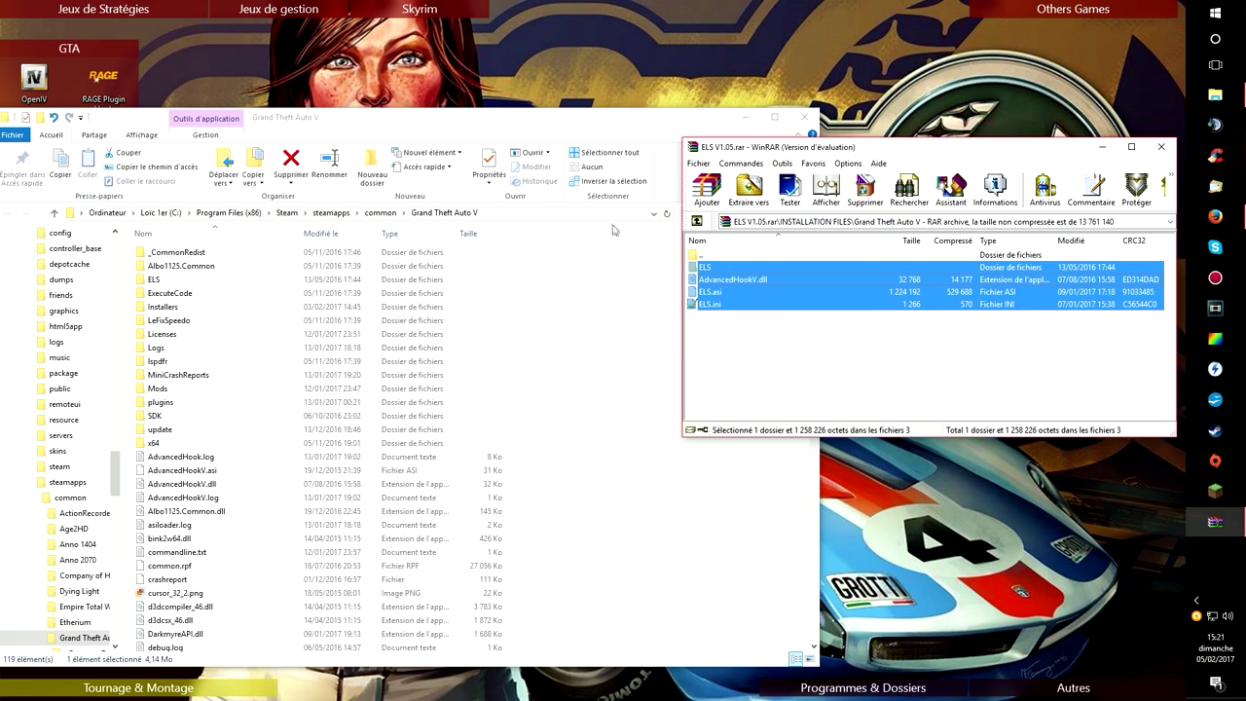
- Search the Grand Theft Auto V game folder for "els" to compare its files with the archive
click(642, 110)
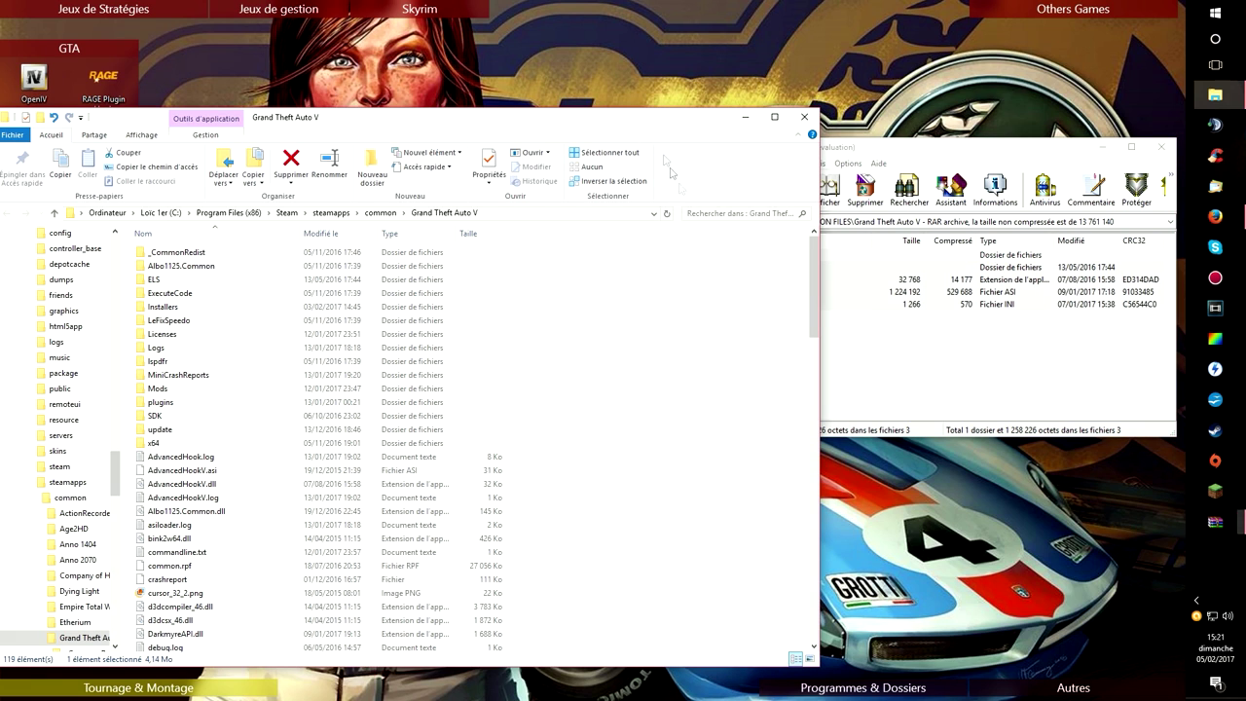
click(718, 212)
text(els)
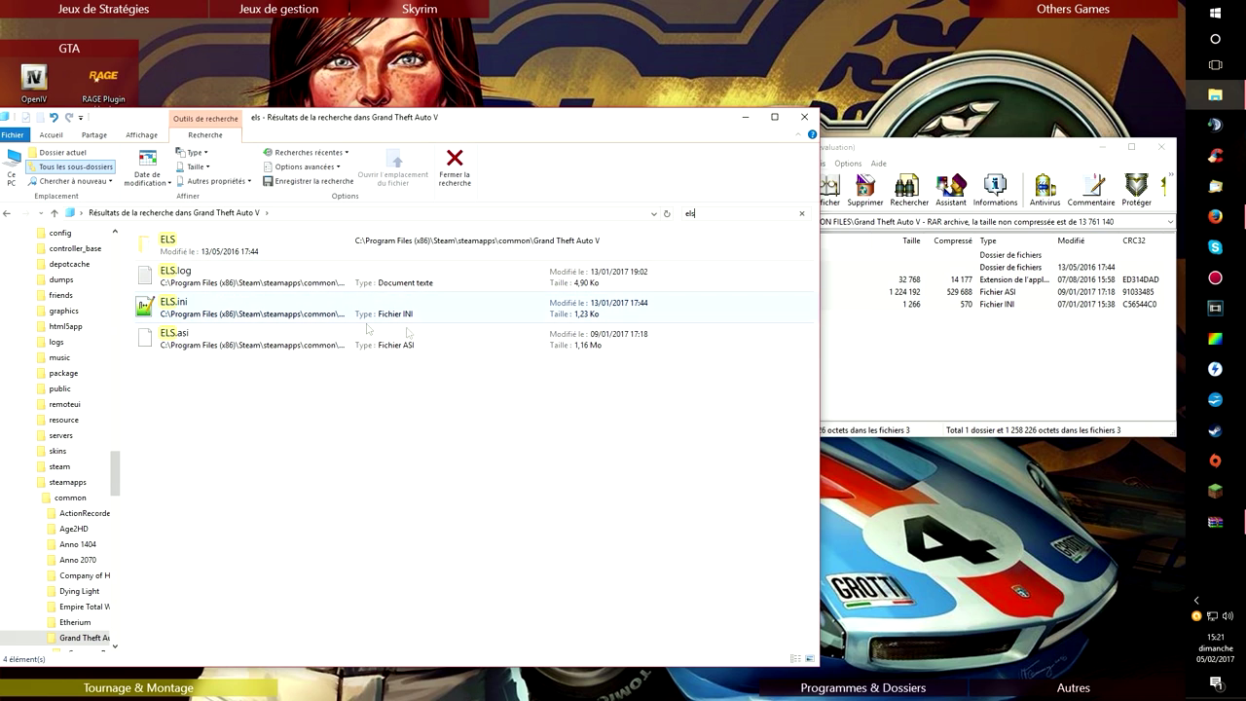
key(alt+Tab)
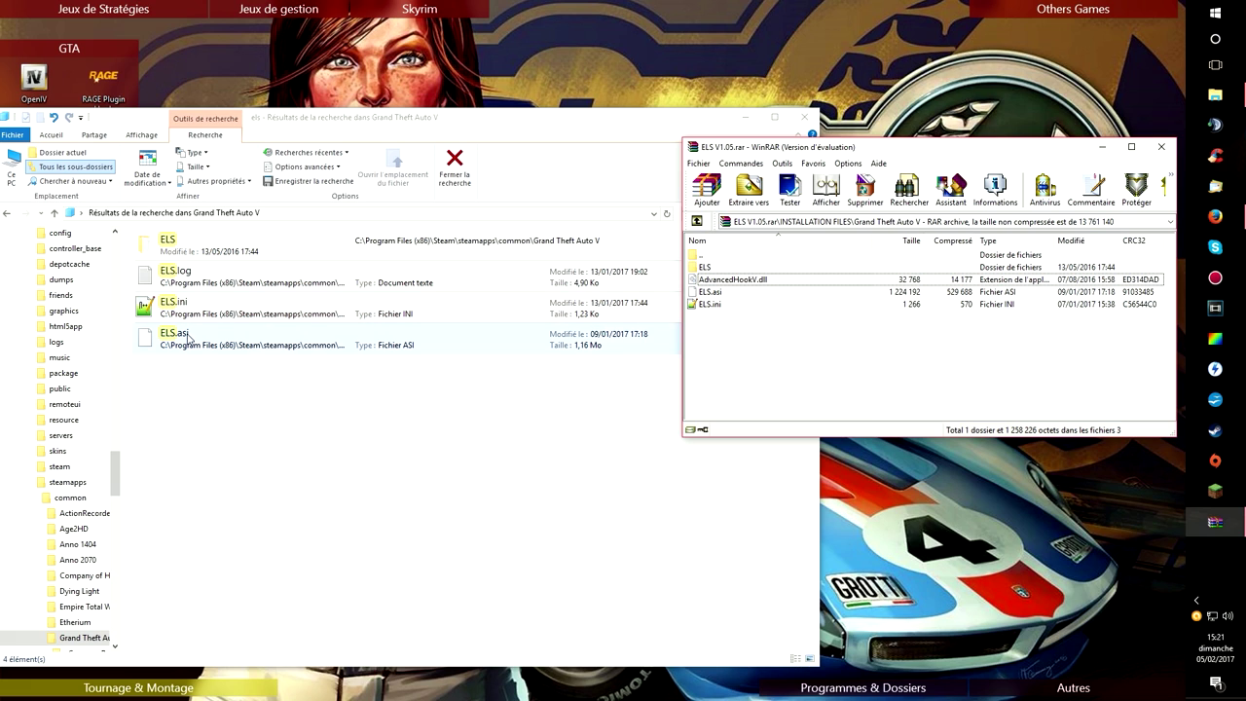
- Search the game folder for "advan" to check the AdvancedHookV files, and clear the search
click(616, 127)
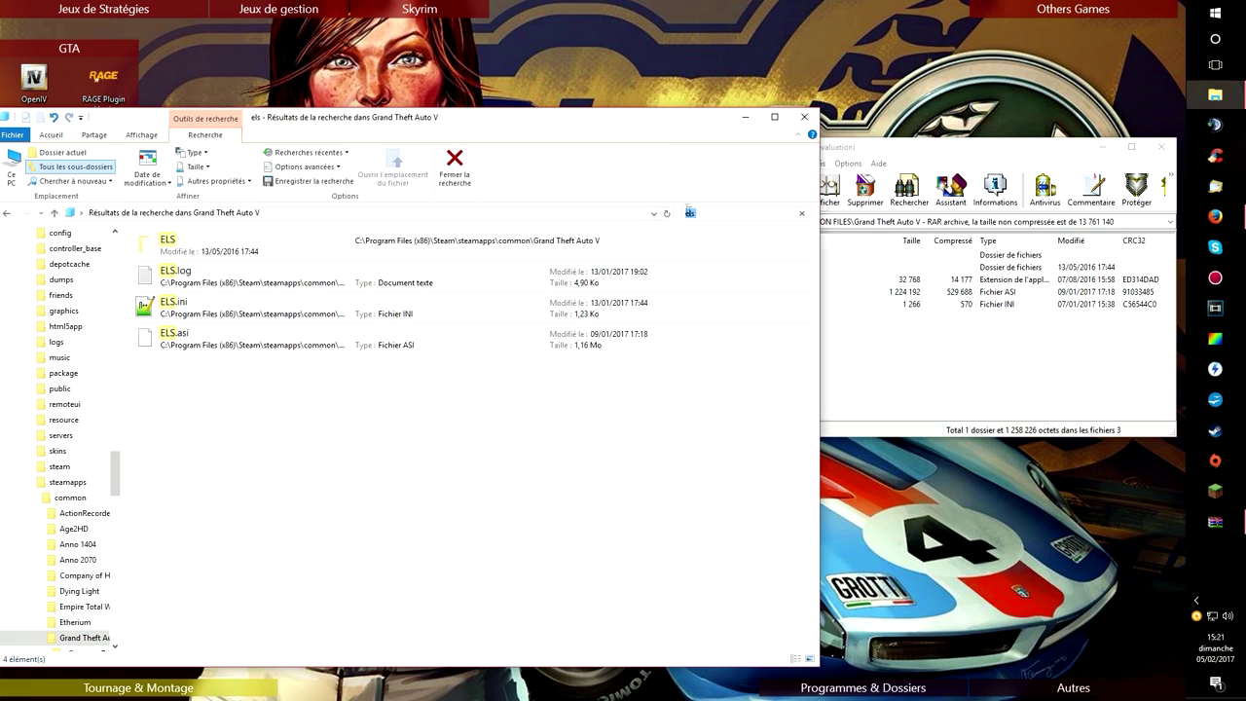
text(advan)
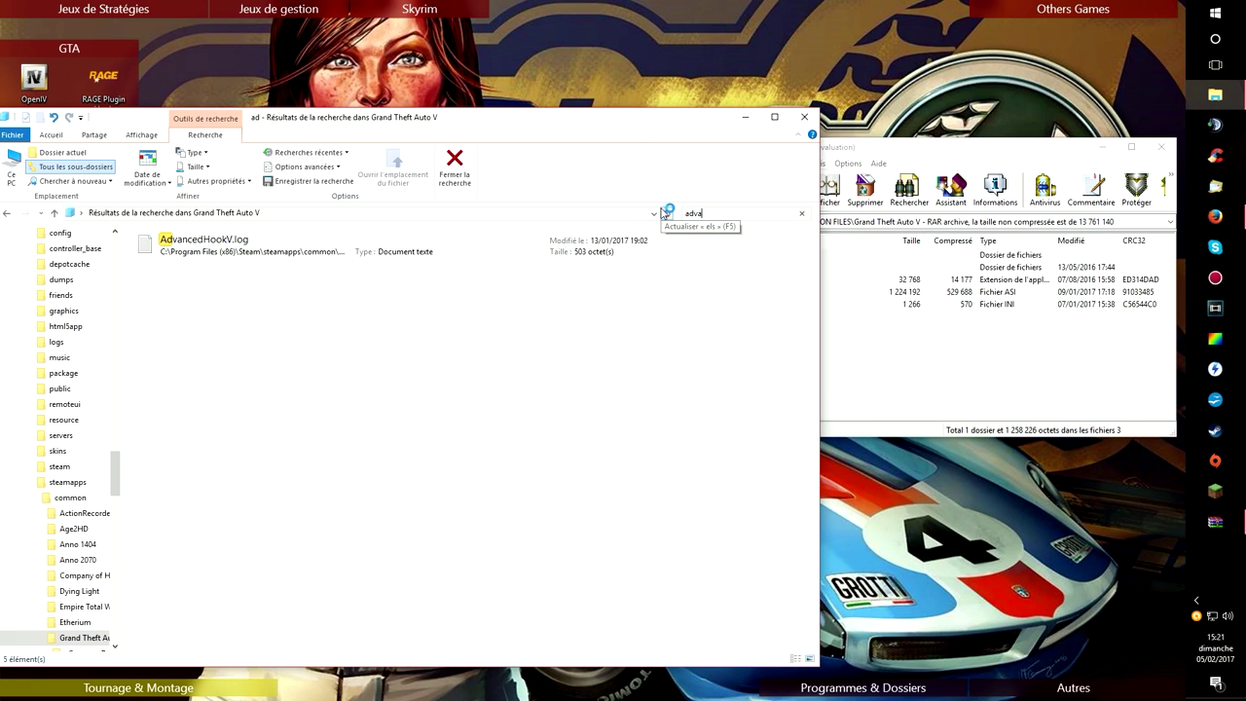
click(906, 344)
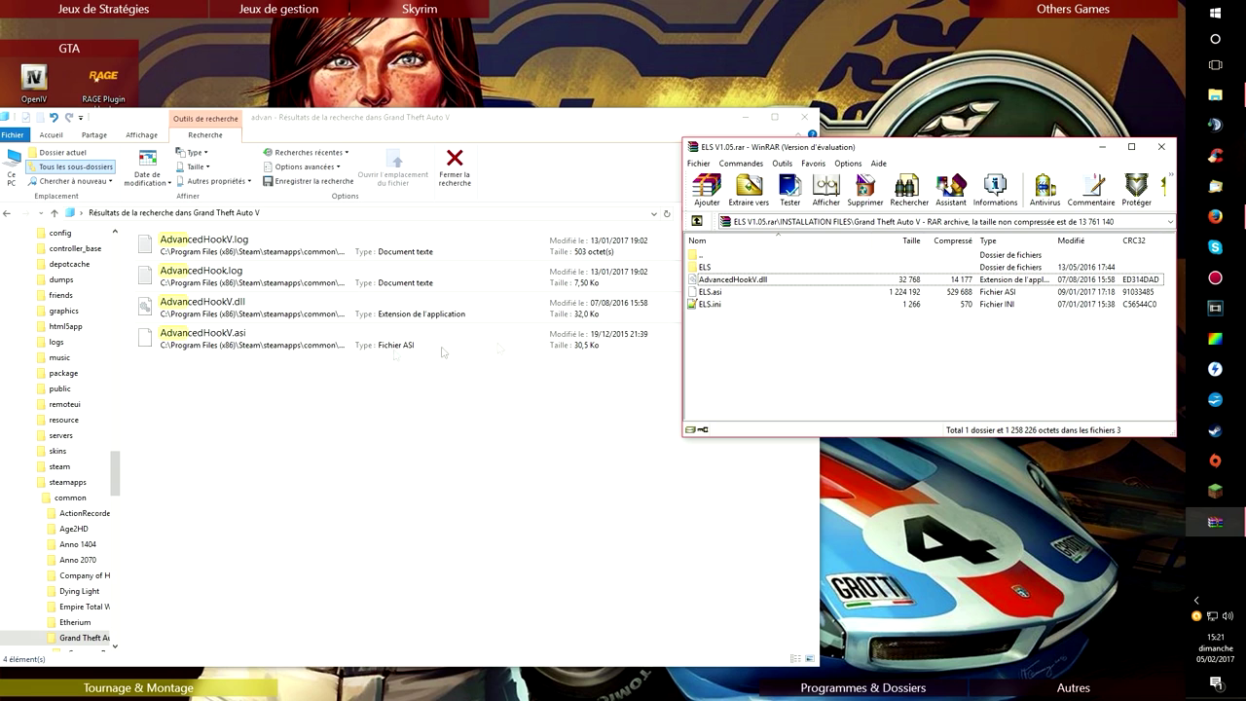
click(505, 136)
click(722, 215)
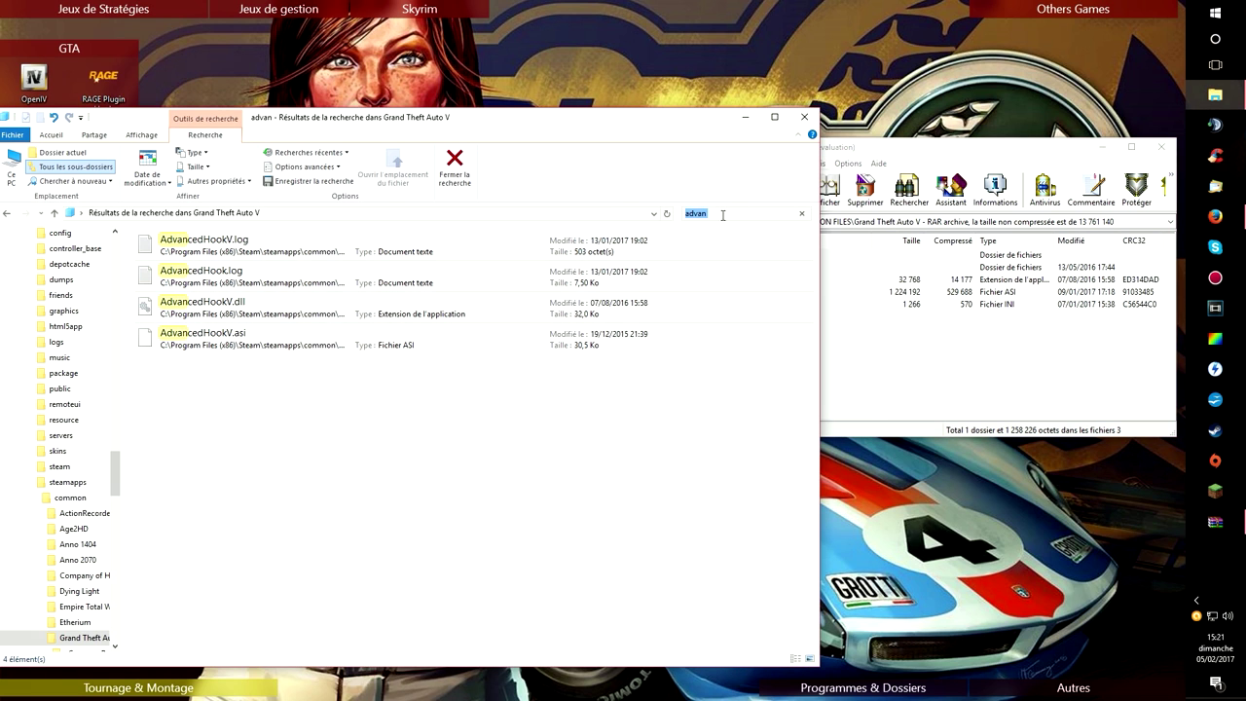
key(BackSpace)
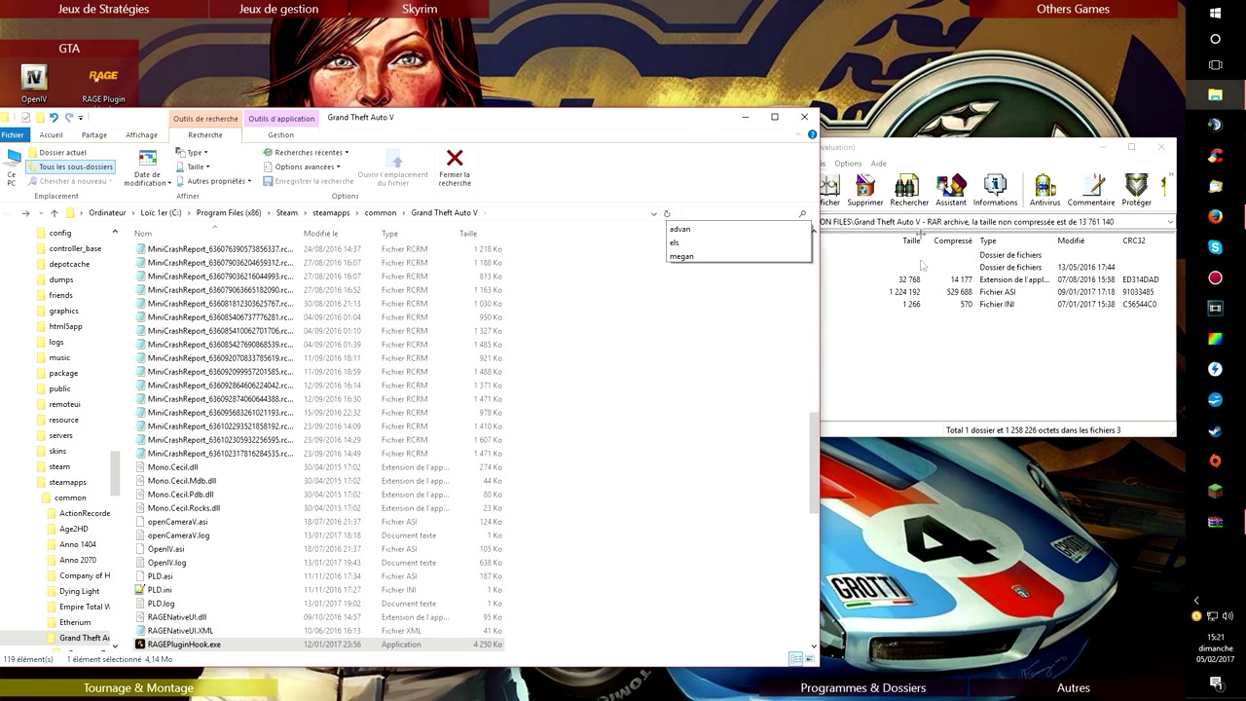
- Select the ELS folder, AdvancedHookV.dll, ELS.asi and ELS.ini in the archive and position its window next to the game folder's file list
click(921, 265)
drag(800, 345, 793, 313)
scroll(467, 373, up, 10)
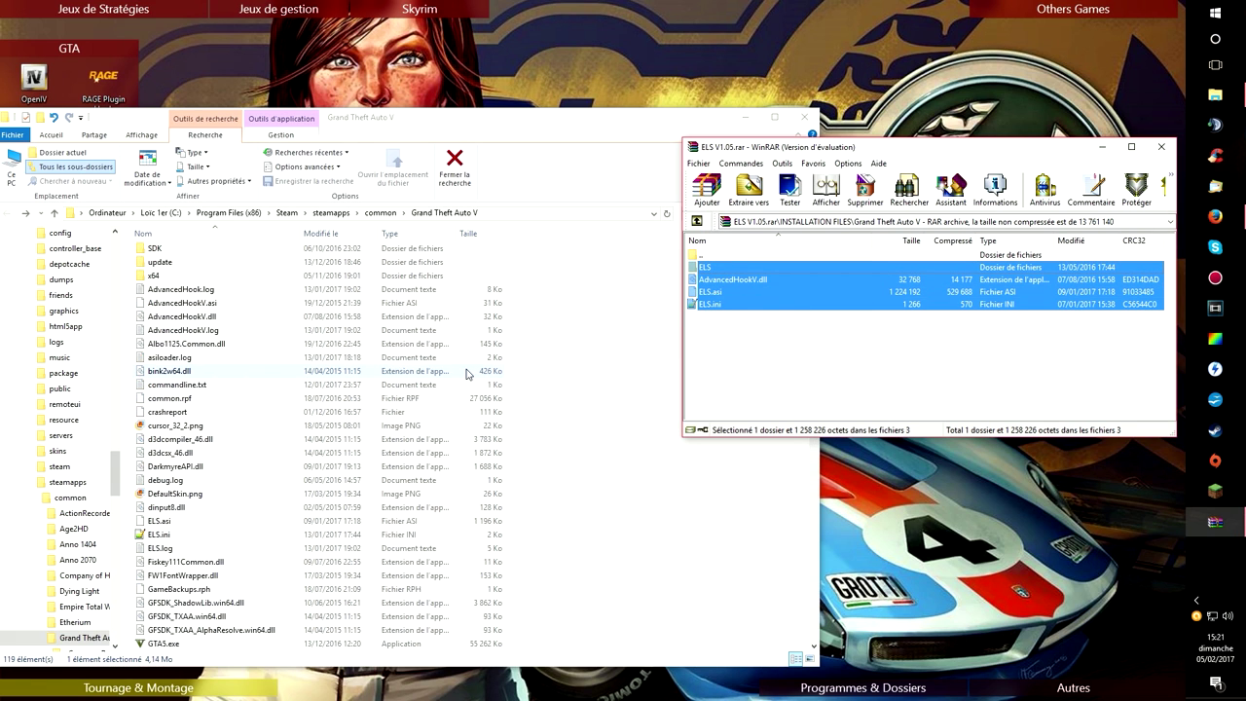
scroll(467, 373, up, 4)
drag(987, 156, 913, 149)
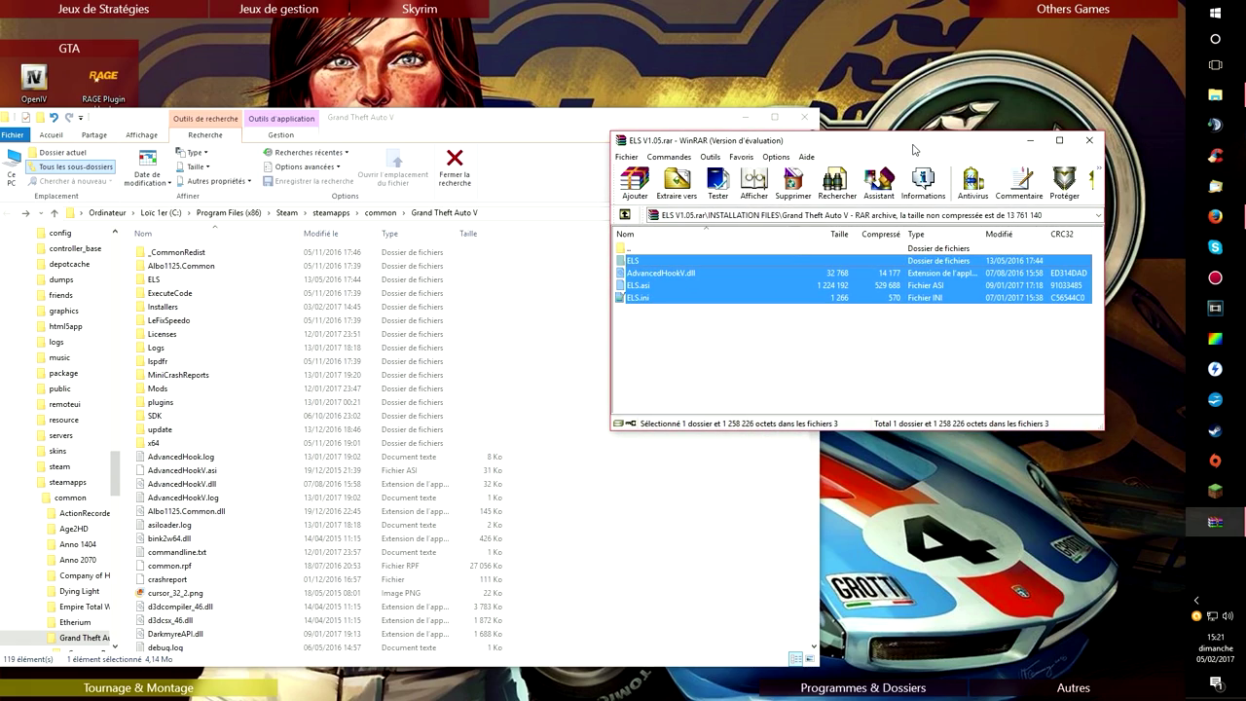
- Close the ELS V1.05 archive, examine the game folder's ELS\pack_default contents, and return to the Grand Theft Auto V folder
click(1089, 140)
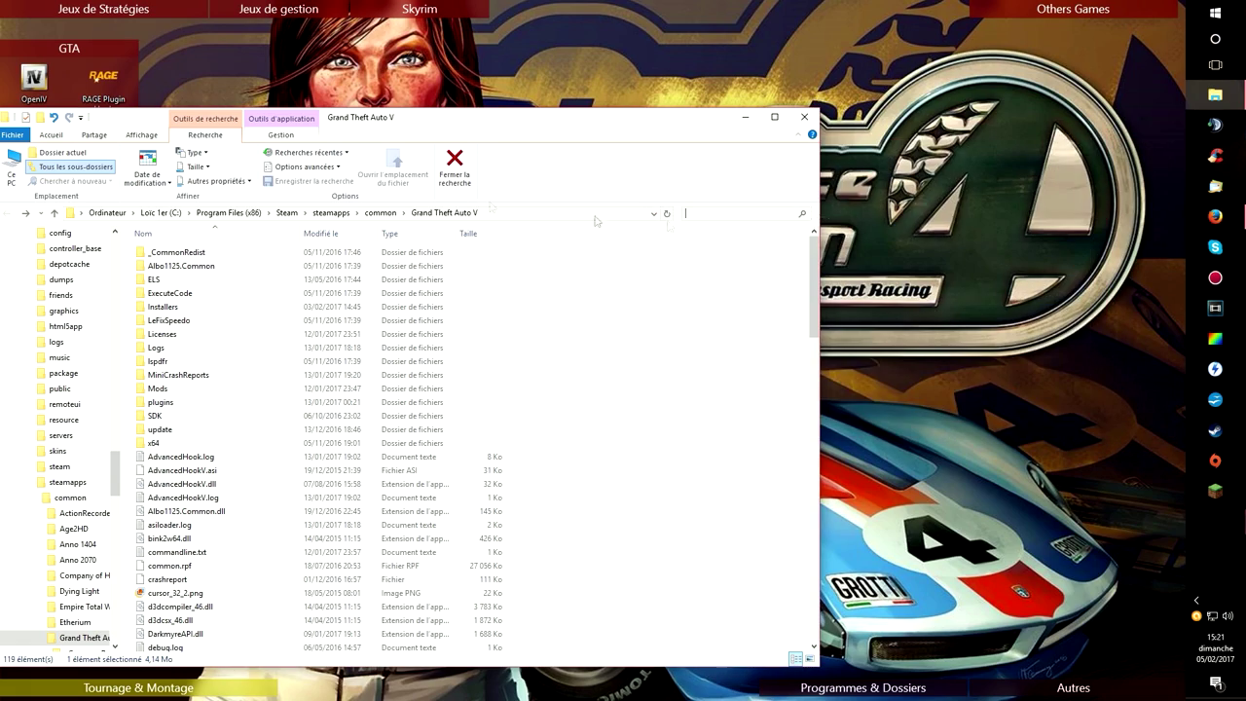
drag(467, 122, 664, 103)
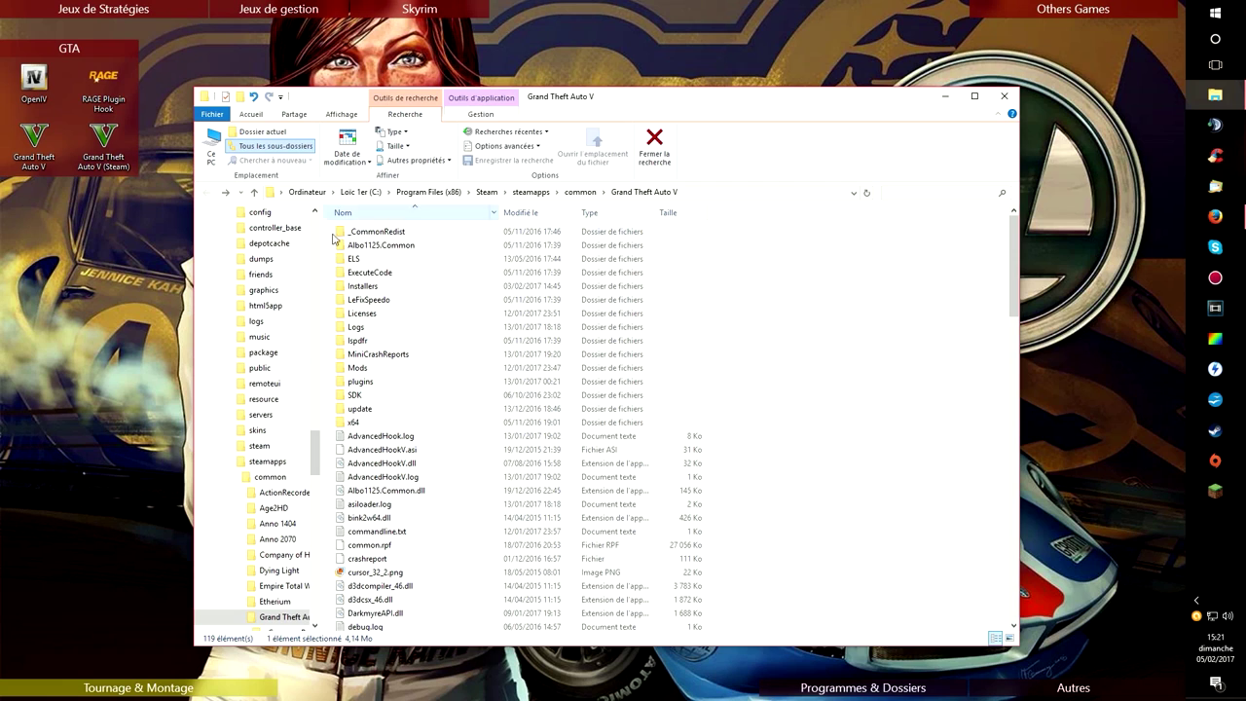
double_click(380, 259)
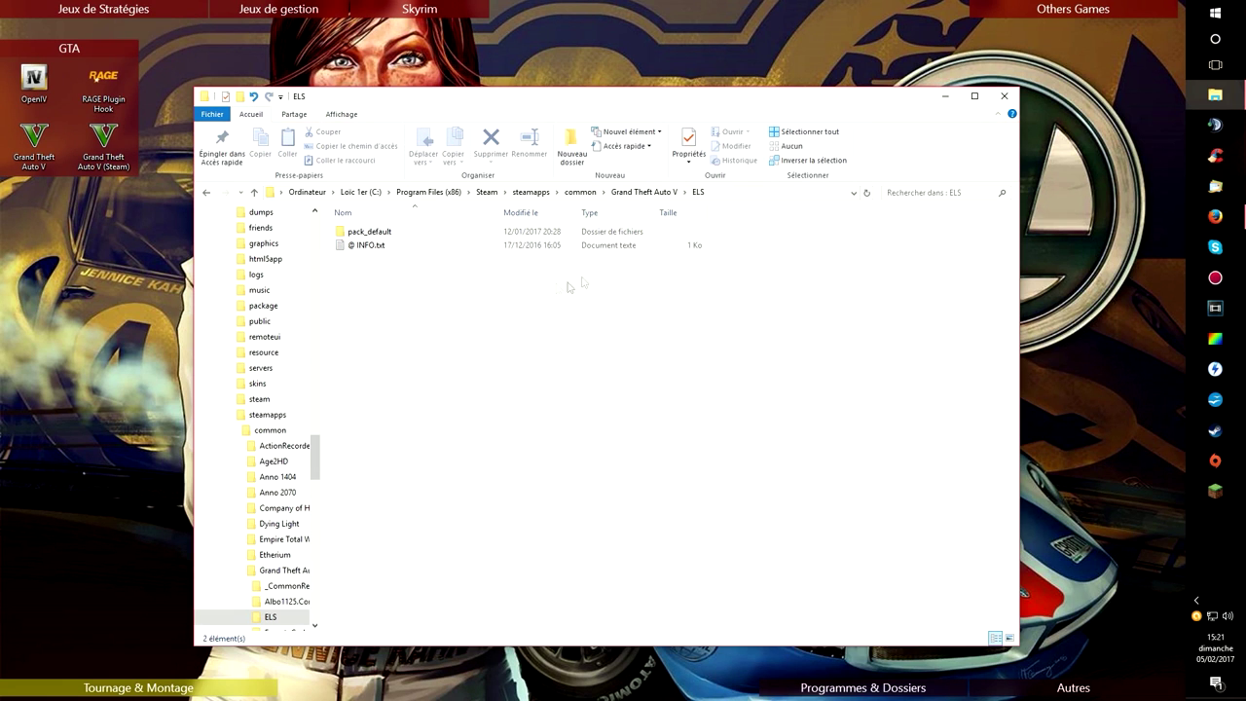
double_click(358, 238)
drag(463, 478, 423, 379)
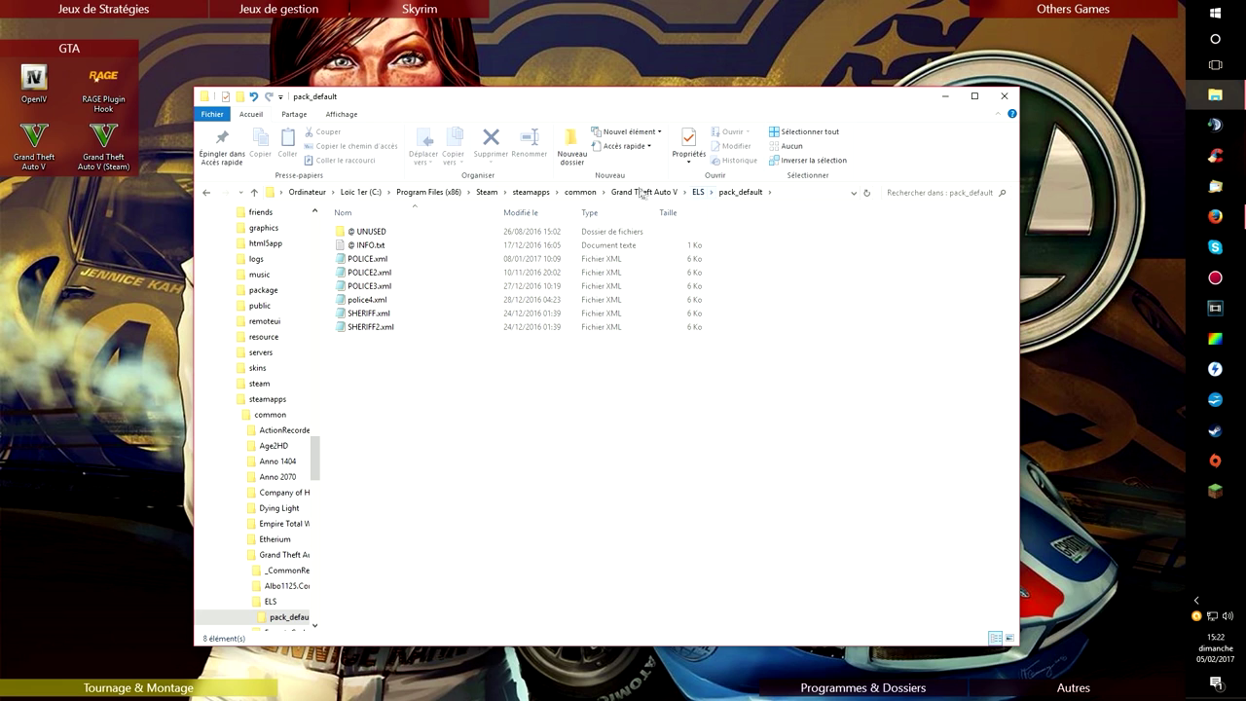
click(642, 192)
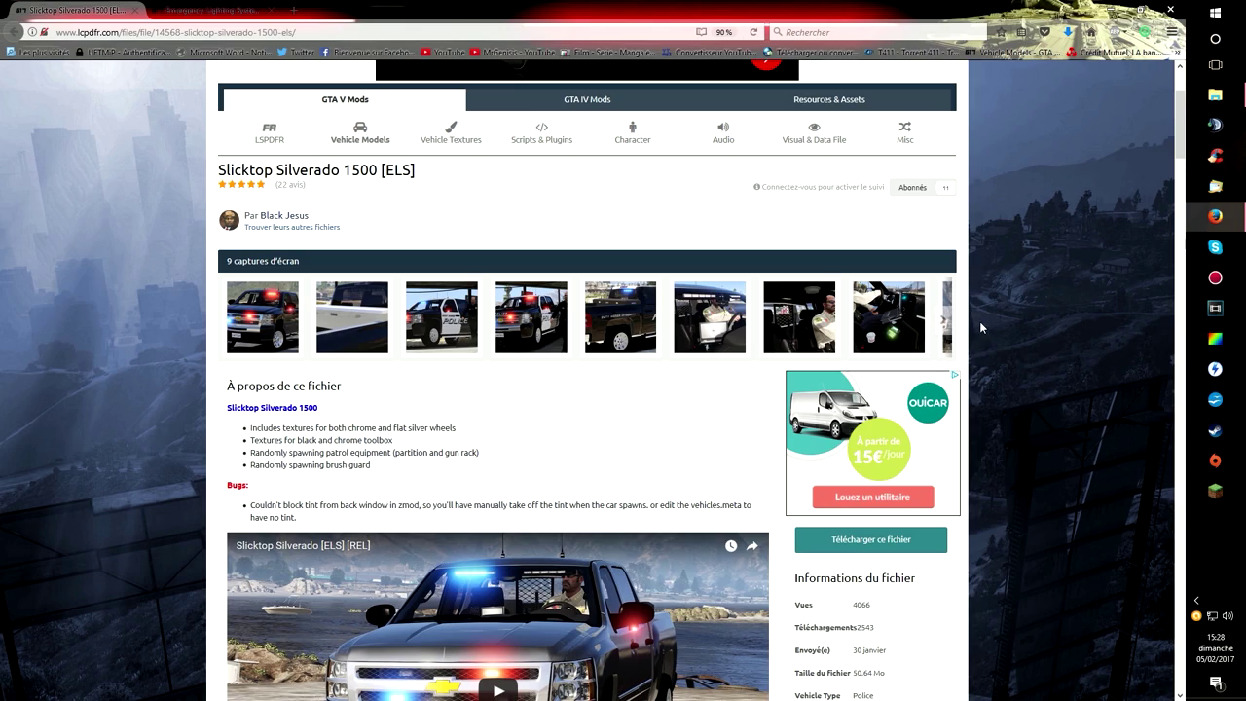
- Review the Slicktop Silverado 1500 [ELS] mod page and request its file download
scroll(962, 323, down, 2)
scroll(962, 324, down, 2)
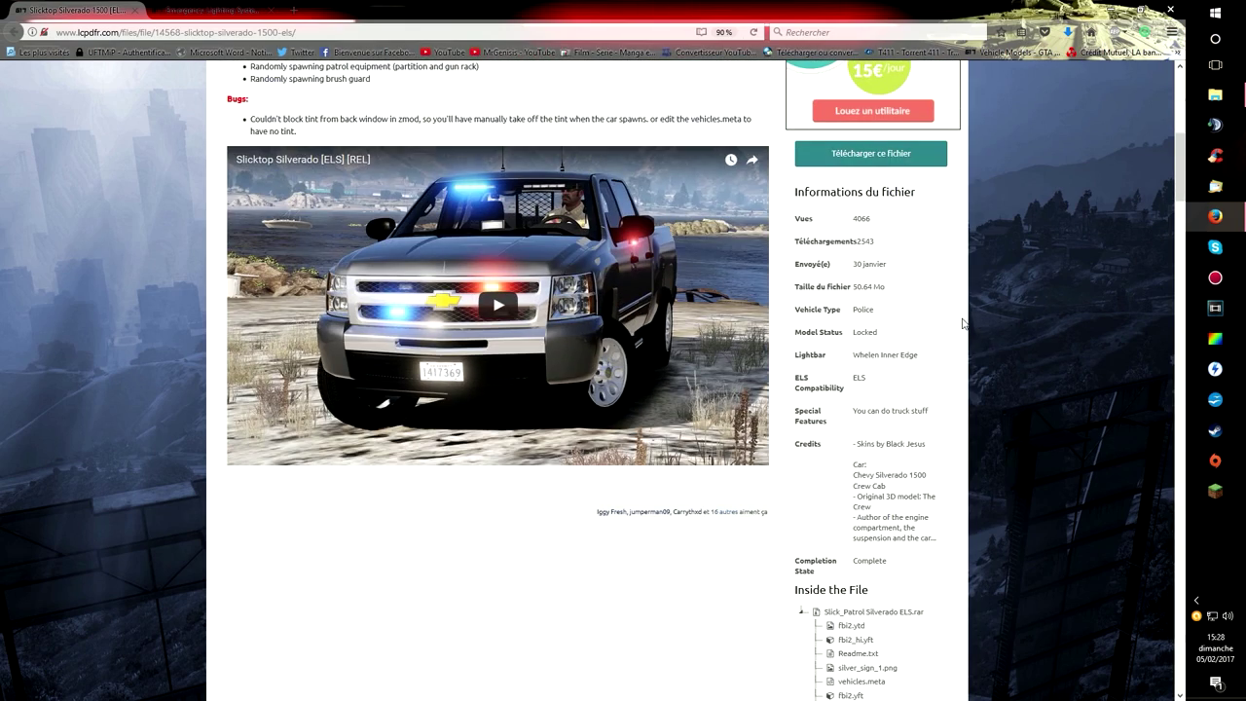
scroll(961, 323, up, 3)
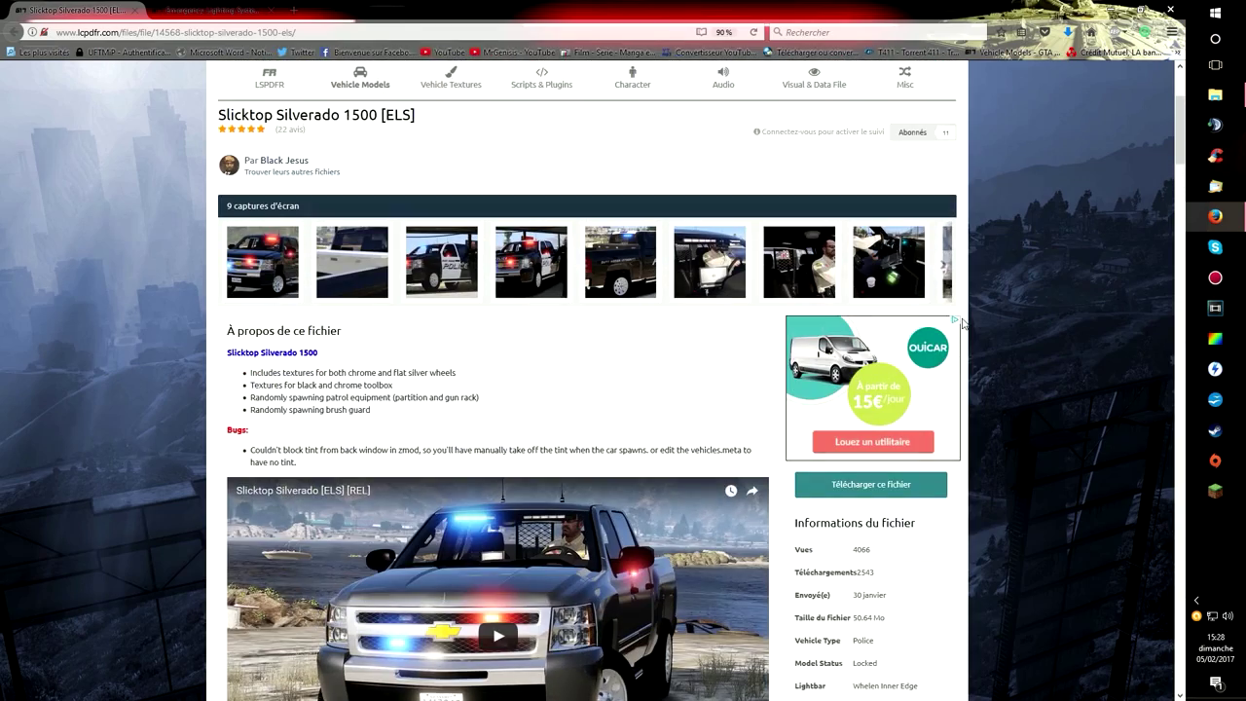
scroll(962, 323, up, 2)
scroll(934, 369, down, 3)
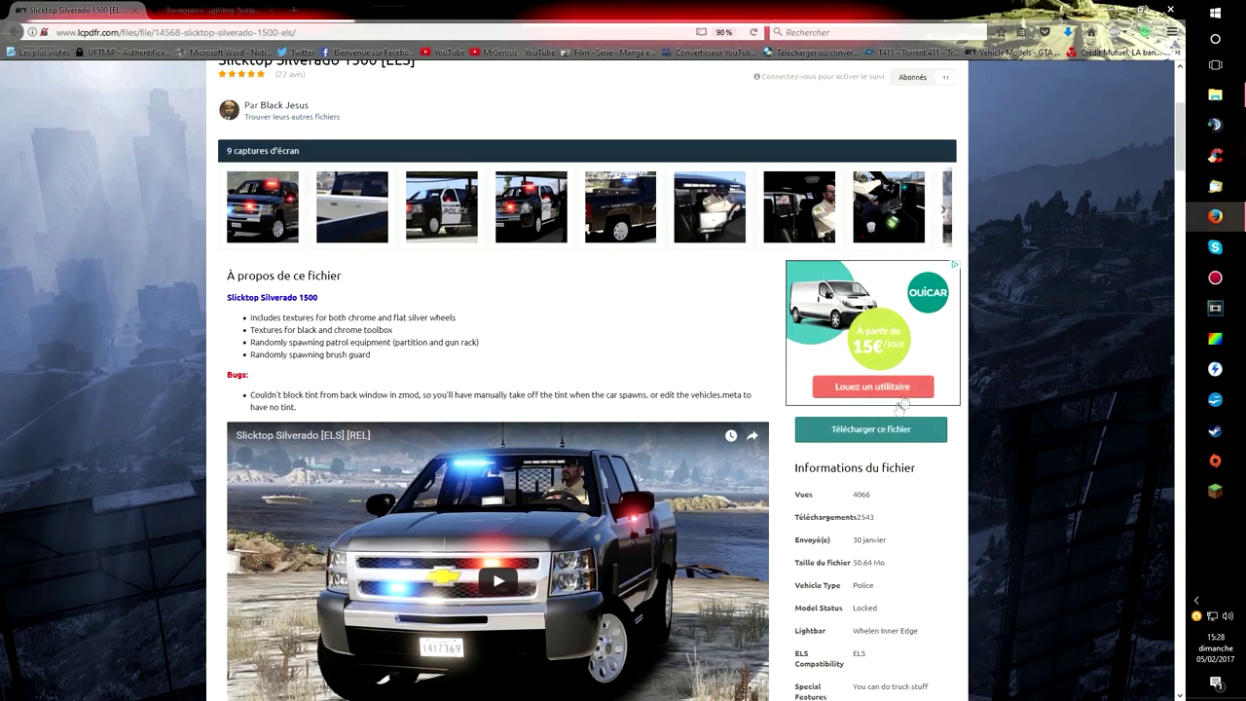
click(910, 429)
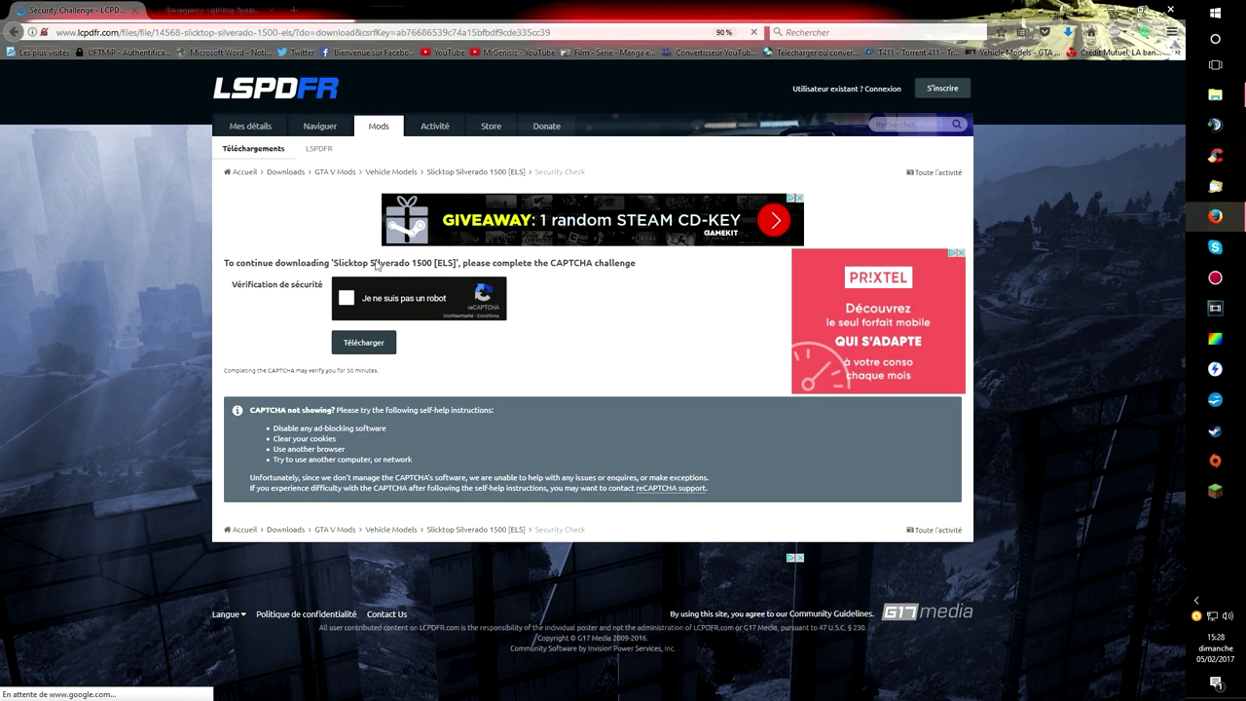
- Complete the CAPTCHA challenge and save the Slick_Patrol Silverado ELS.rar archive to disk
drag(444, 262, 348, 263)
click(362, 263)
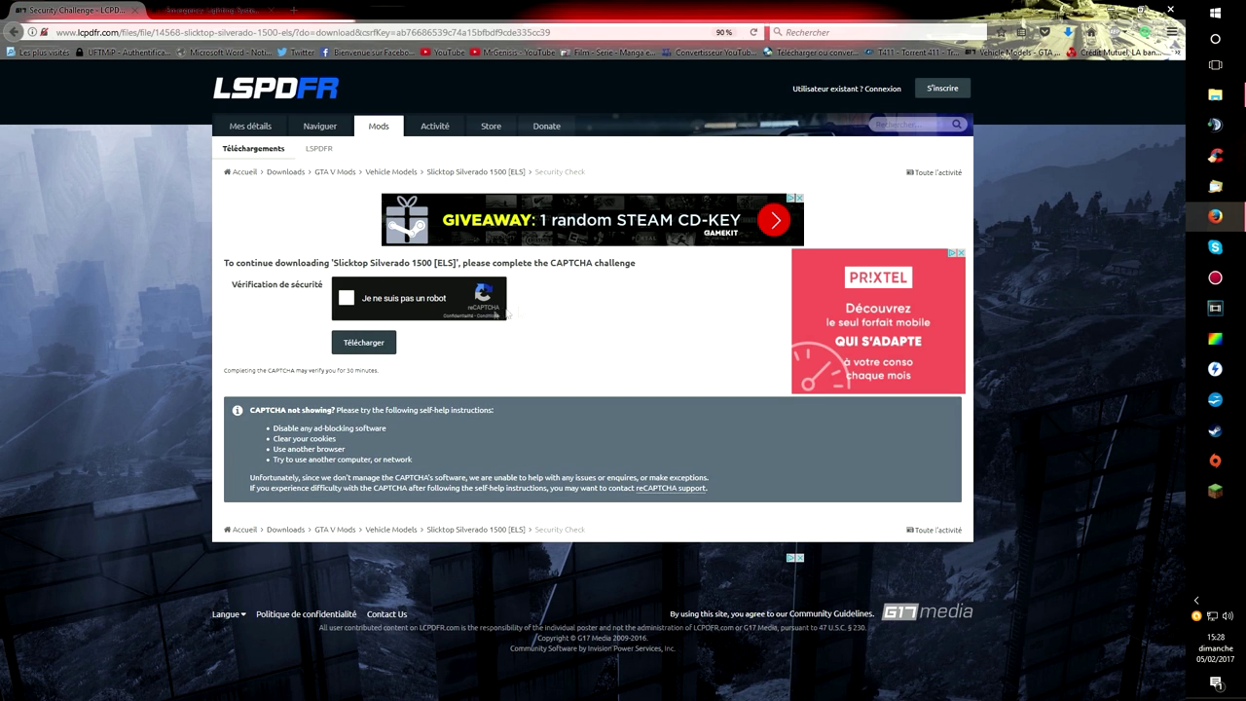
click(346, 300)
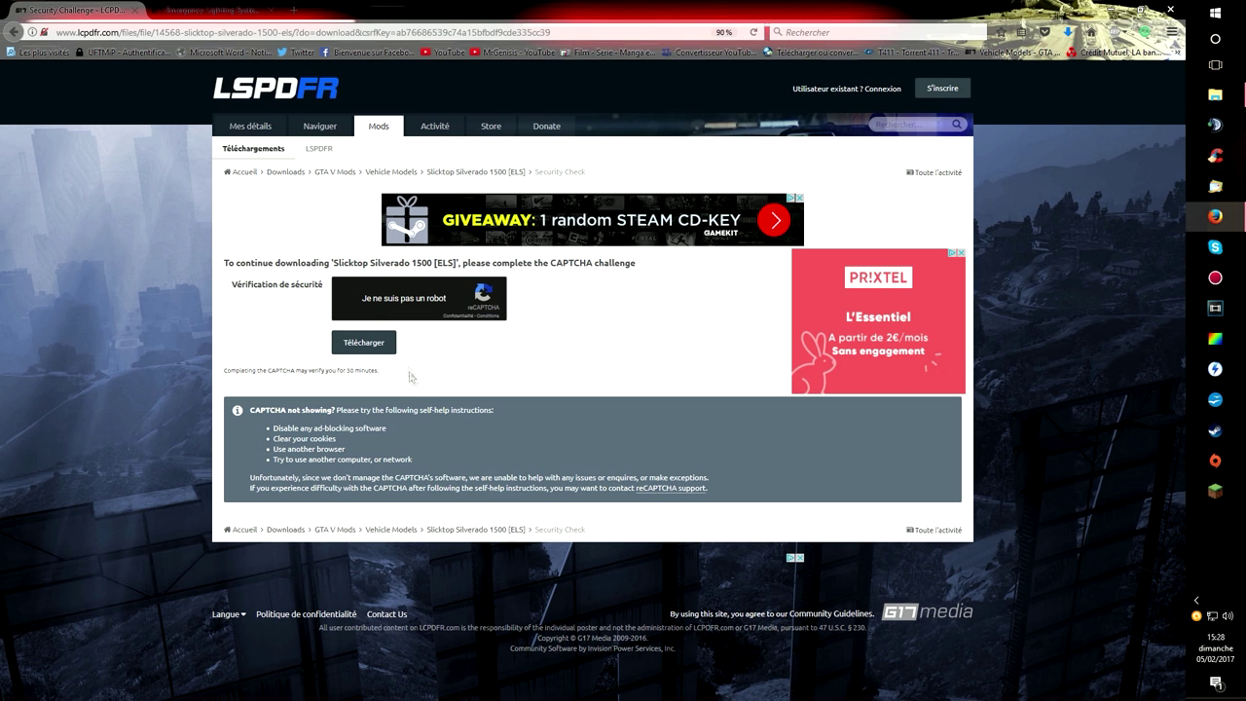
click(363, 343)
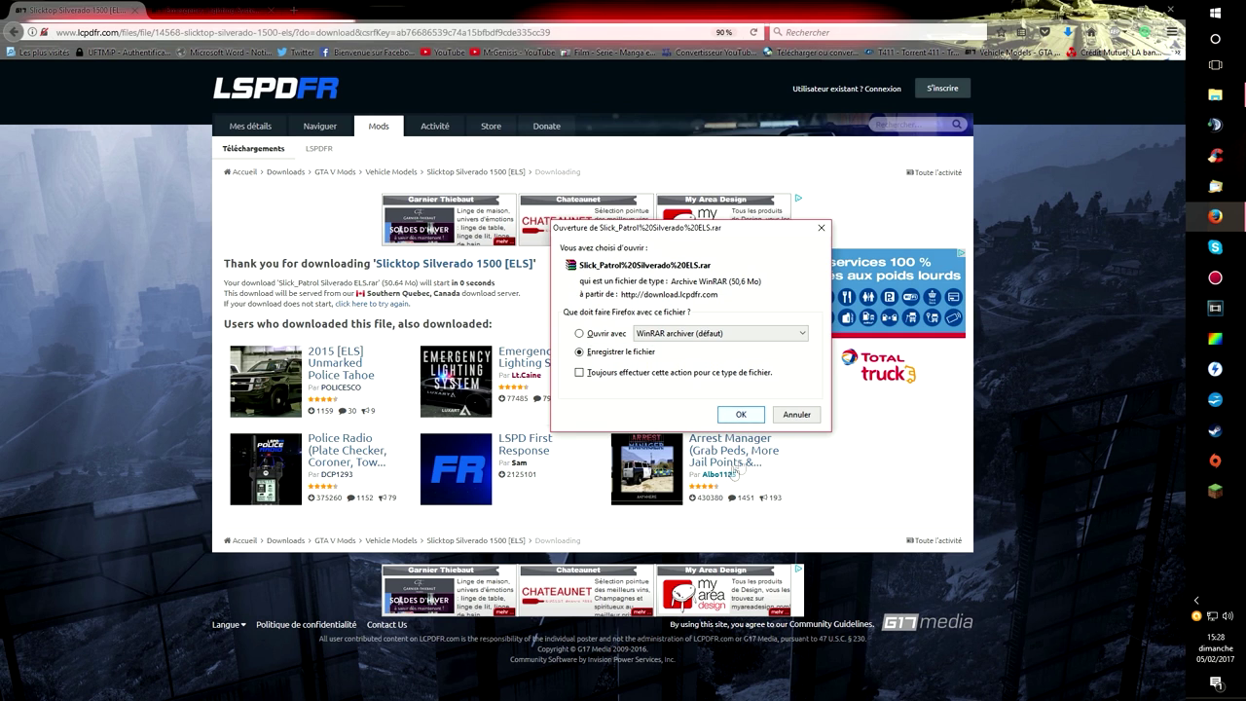
click(741, 413)
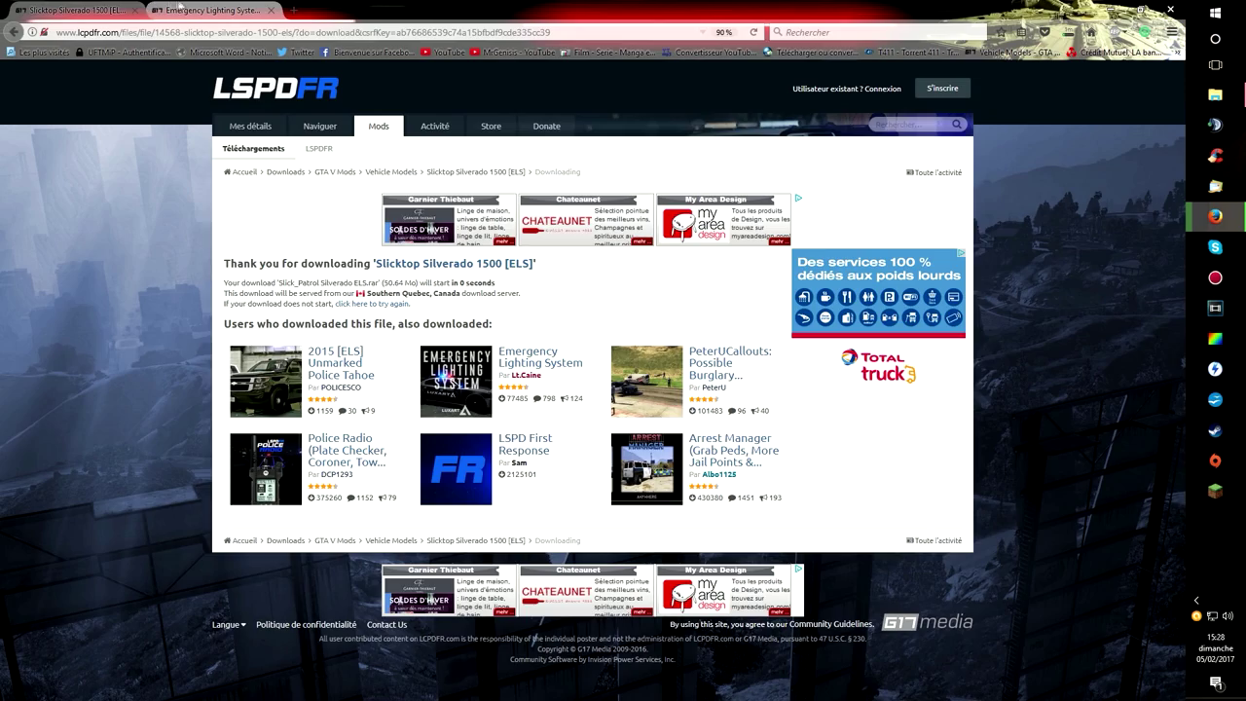
- Minimize the browser and reposition the Grand Theft Auto V folder window on the desktop
click(187, 10)
middle_click(206, 14)
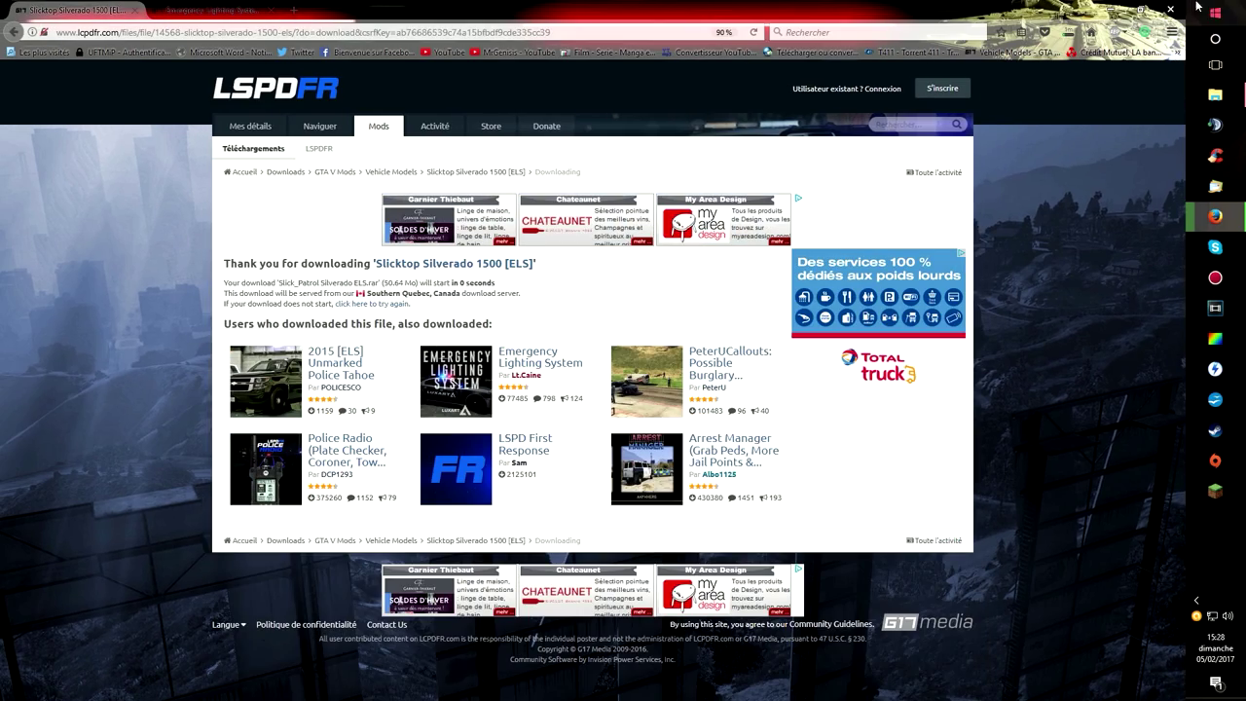
click(1115, 8)
drag(887, 92, 861, 86)
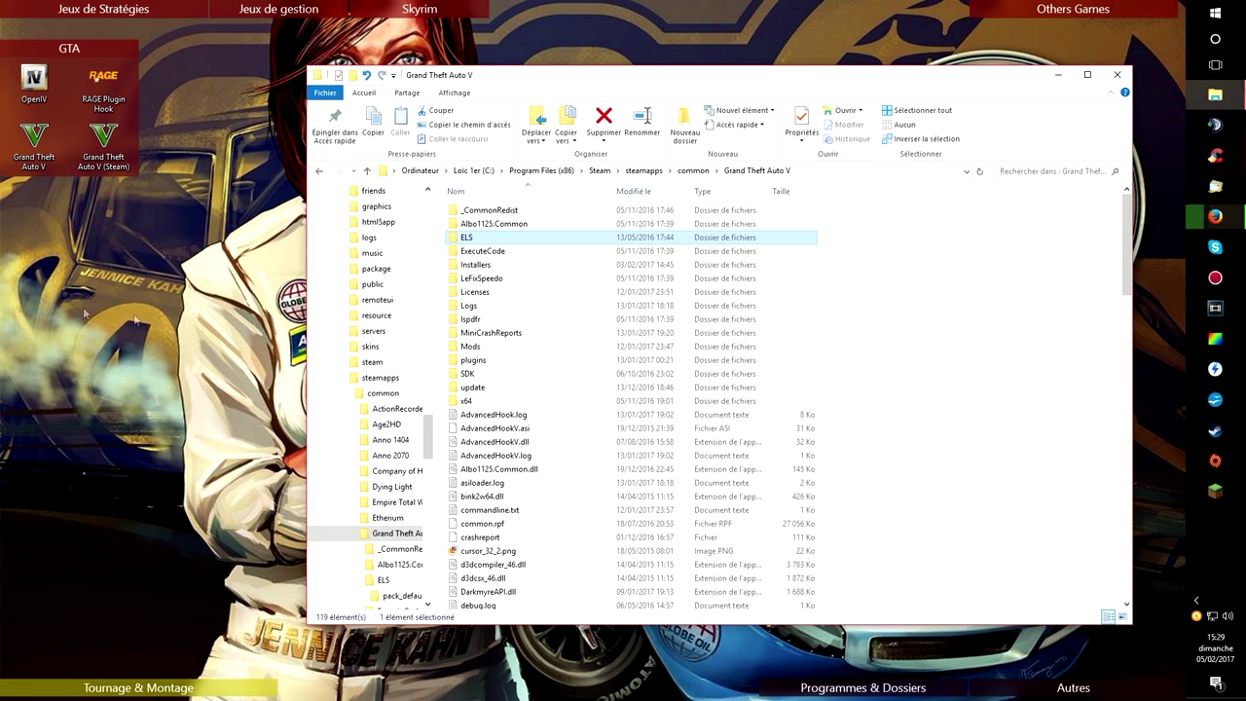
- Check the Silverado archive in the browser's downloads, reopen the Slicktop Silverado 1500 [ELS] page, and minimize the browser
mouse_move(1217, 223)
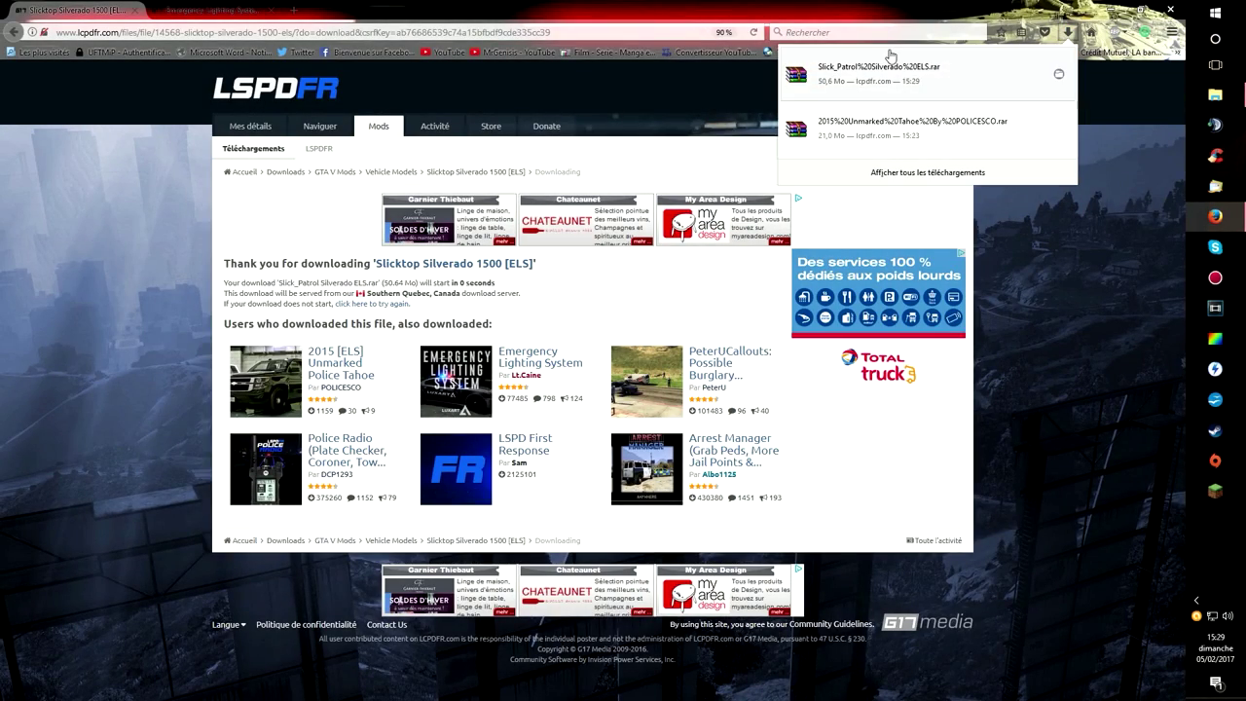
click(642, 312)
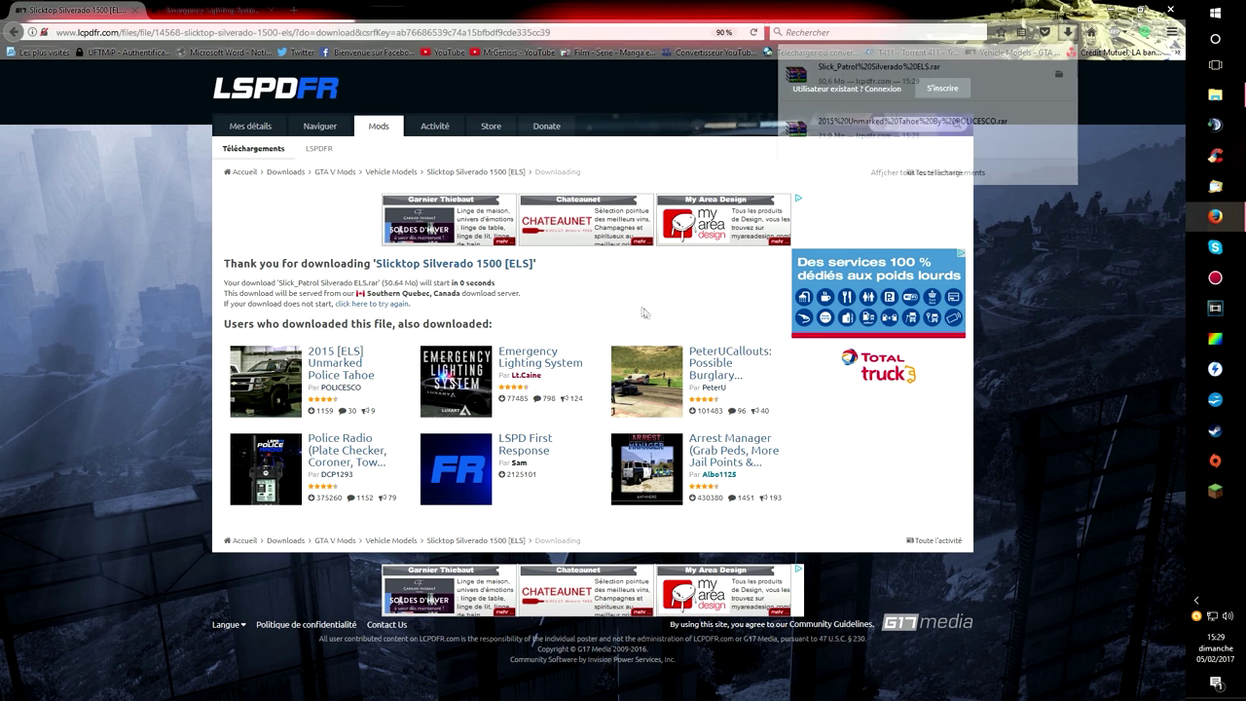
click(434, 265)
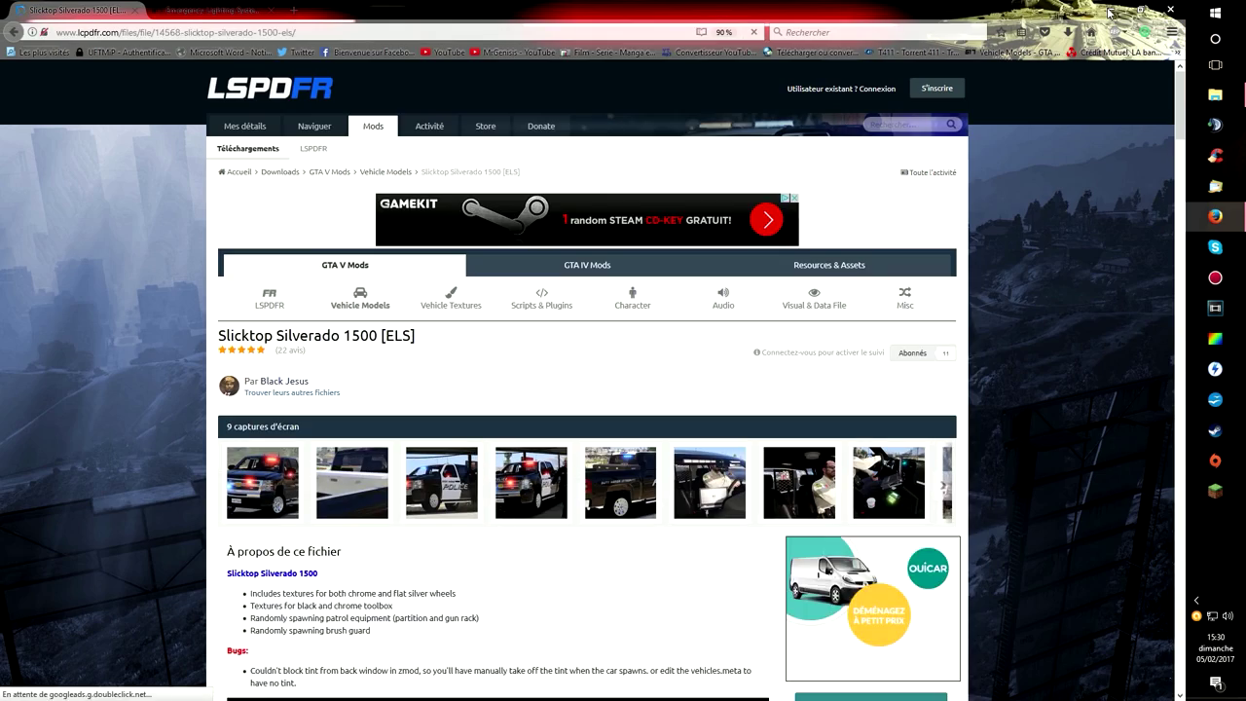
click(1110, 13)
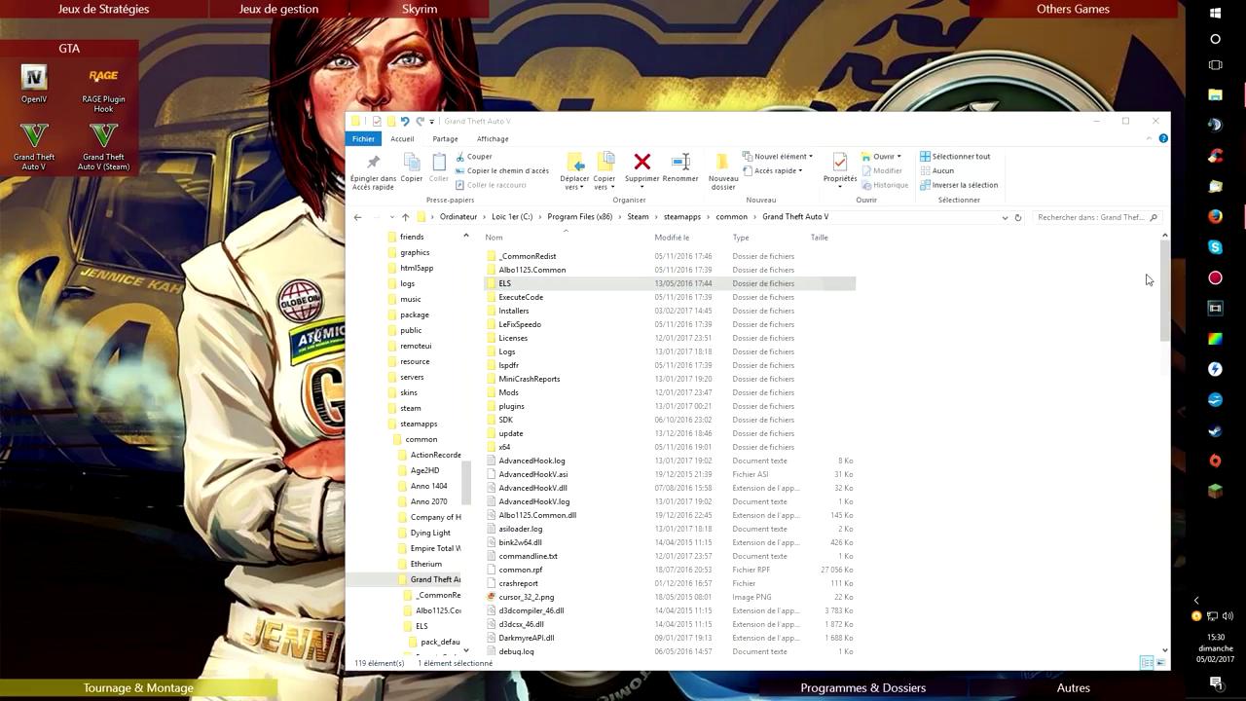
- Move the Slick_Patrol Silverado ELS.rar archive from the Téléchargements folder to the desktop and close that folder's window
key(super+e)
double_click(234, 208)
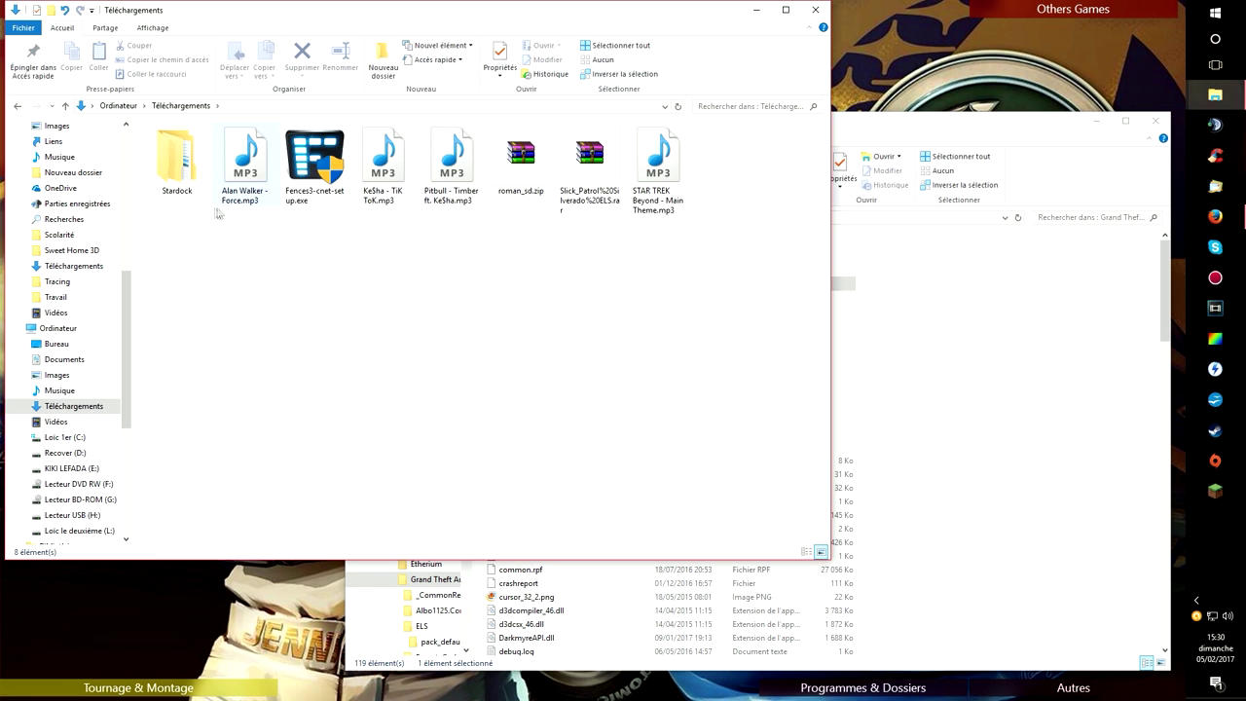
click(587, 165)
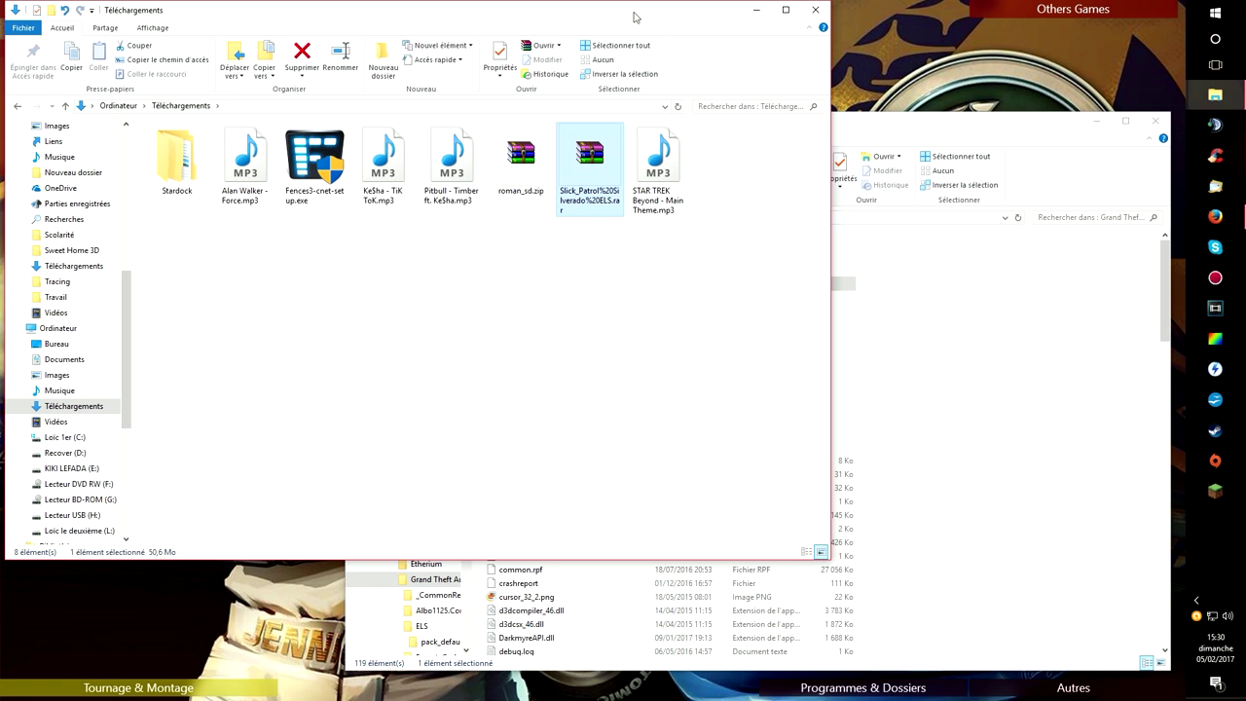
drag(632, 18, 931, 37)
drag(885, 173, 44, 234)
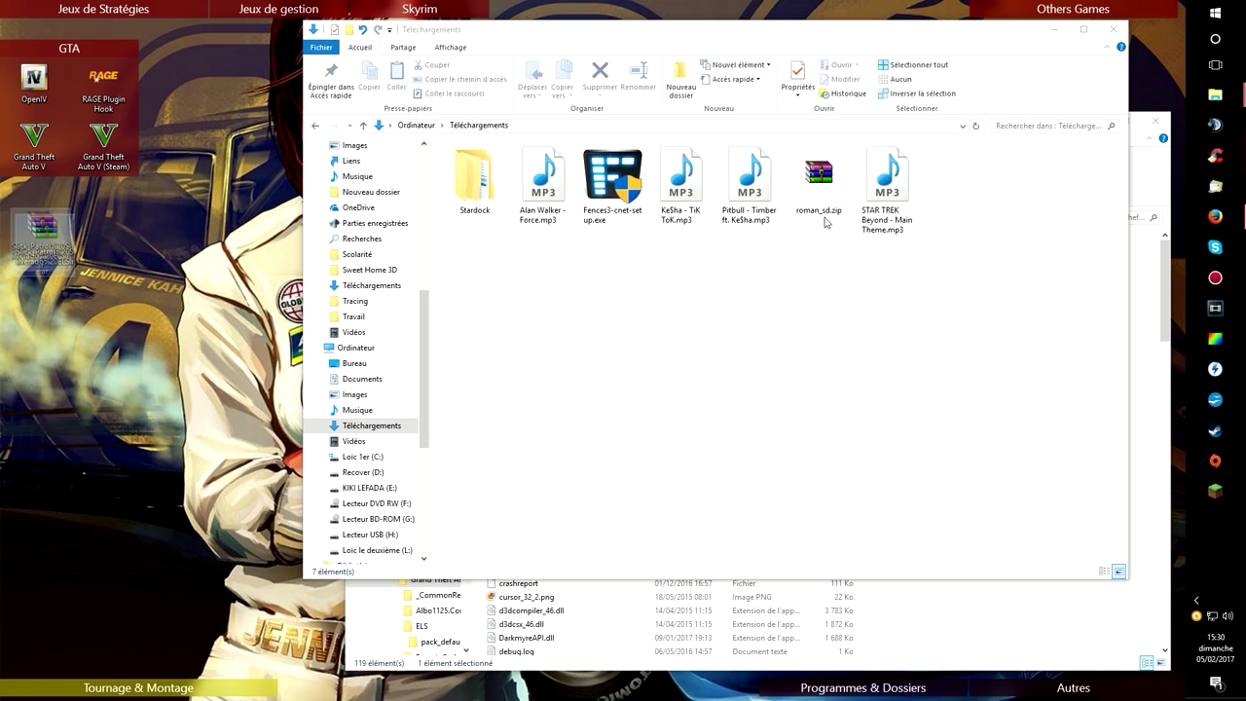
click(1116, 31)
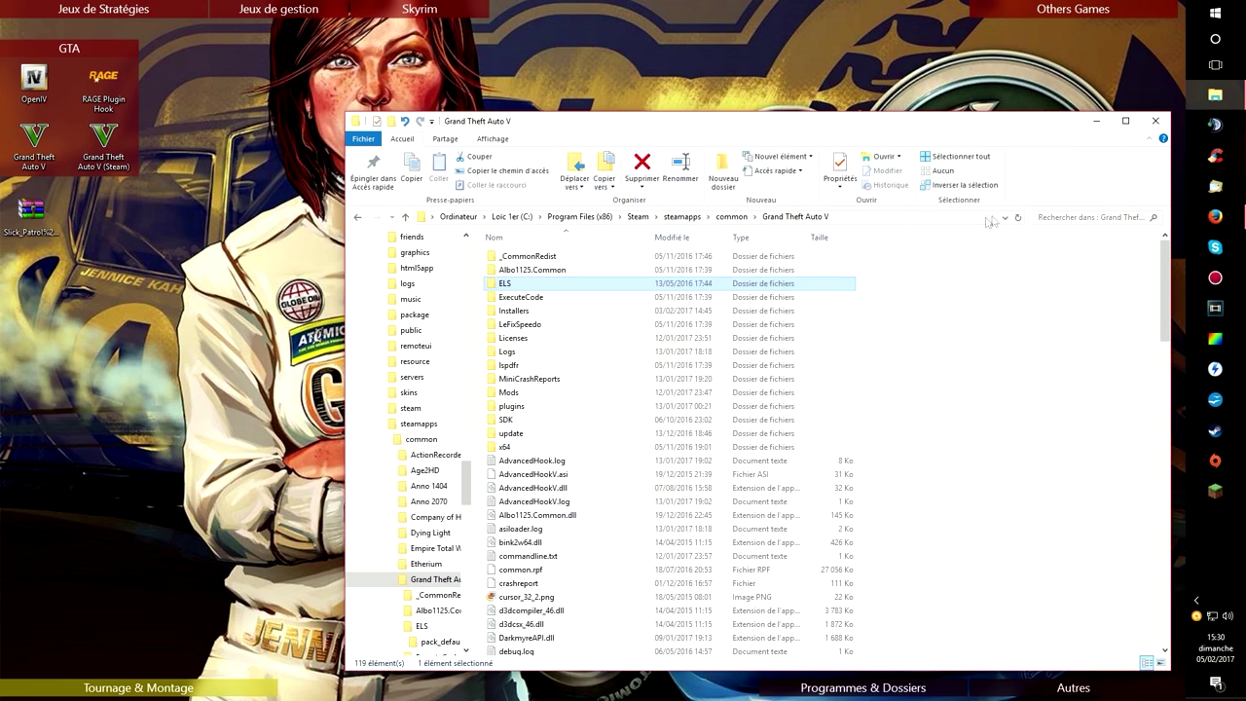
- Open the Slick_Patrol Silverado ELS.rar archive from the desktop in WinRAR and dismiss the licence reminder
double_click(32, 212)
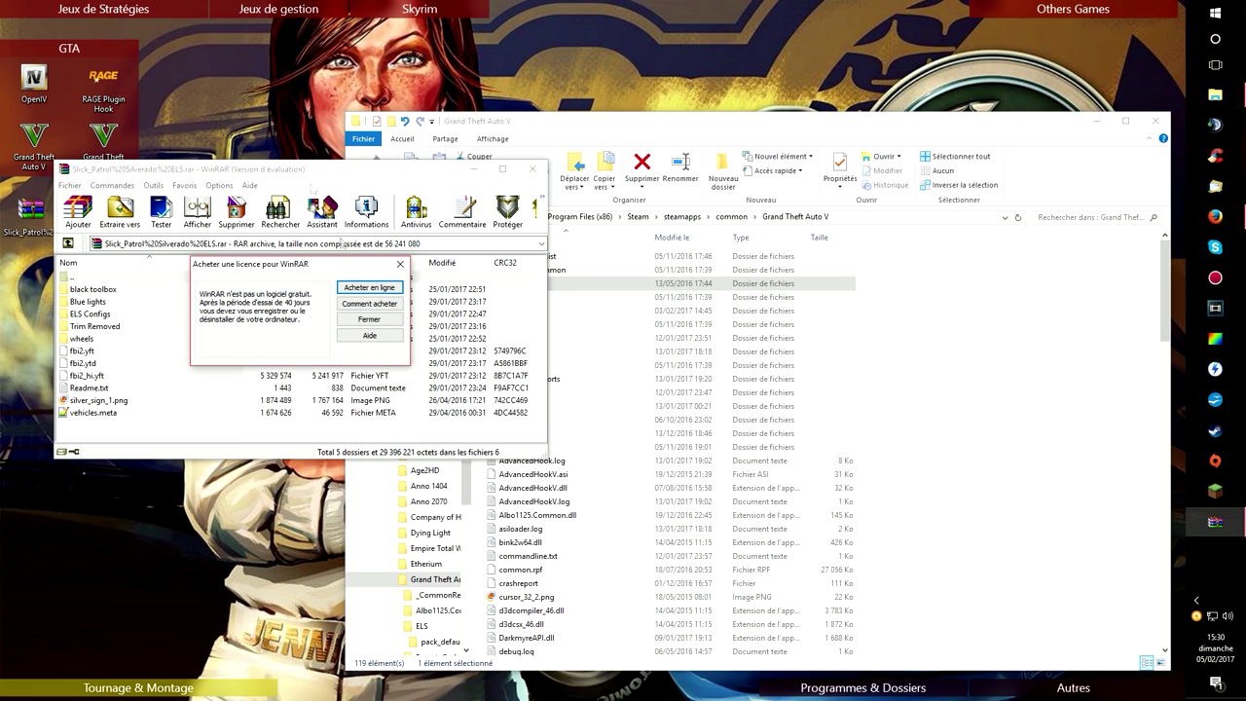
click(369, 314)
drag(342, 237, 310, 112)
drag(124, 372, 110, 220)
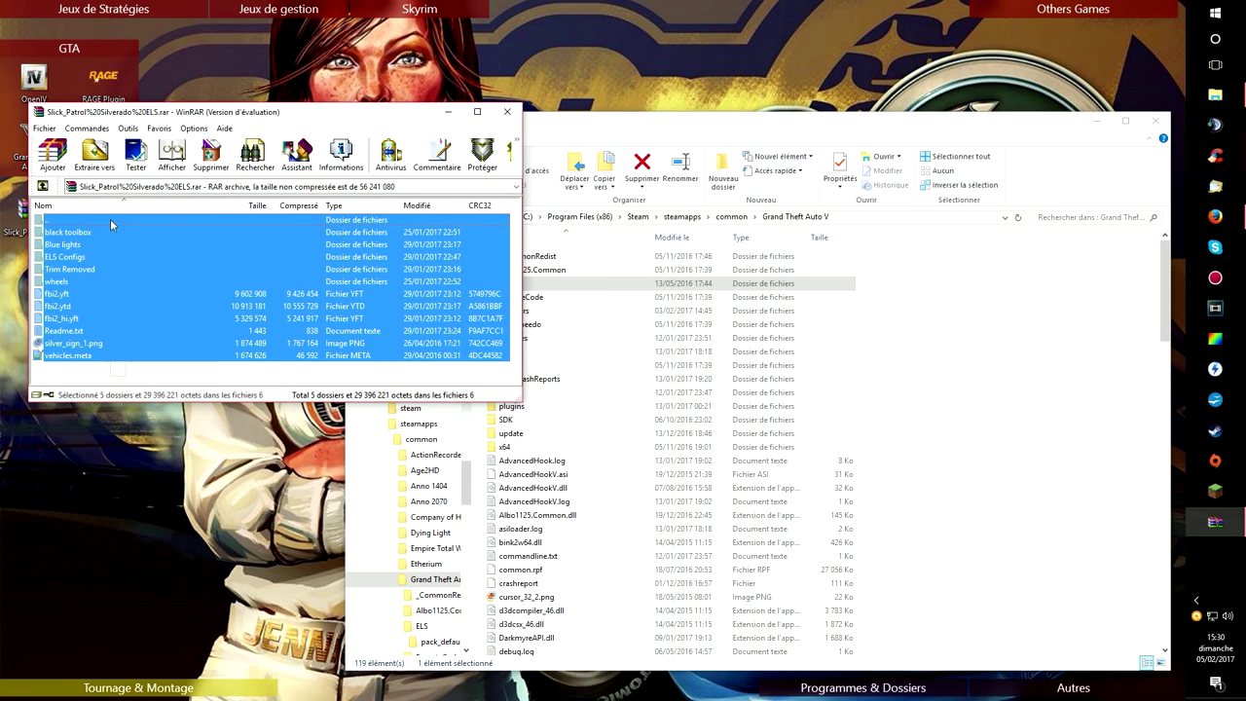
click(114, 374)
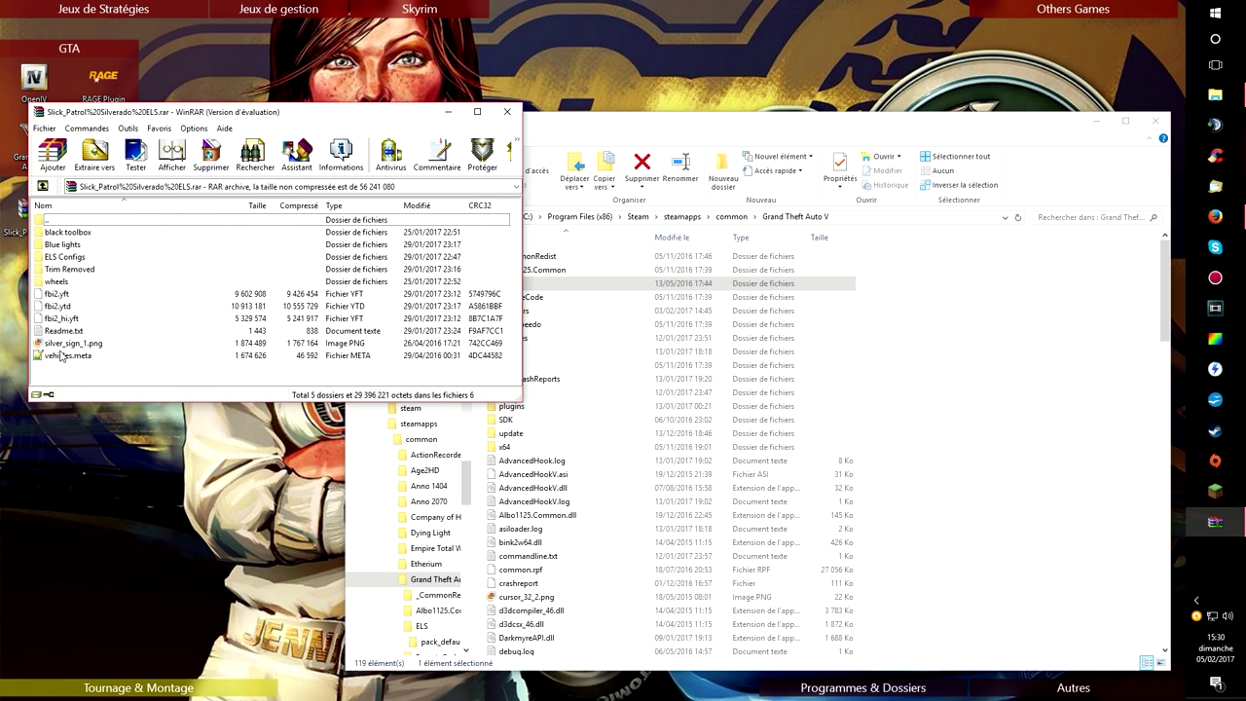
- Examine the archive's wheels, ELS Configs and Blue lights folders, and briefly consult the mod's web page
click(69, 358)
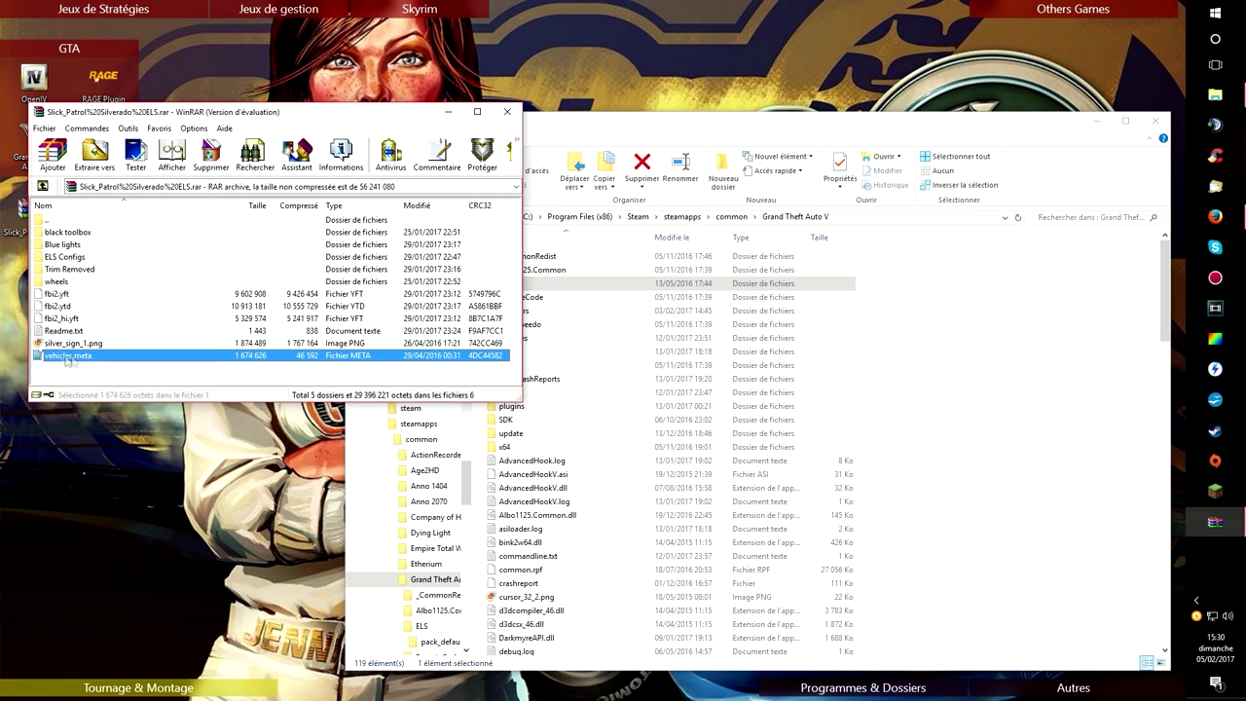
double_click(58, 282)
double_click(80, 228)
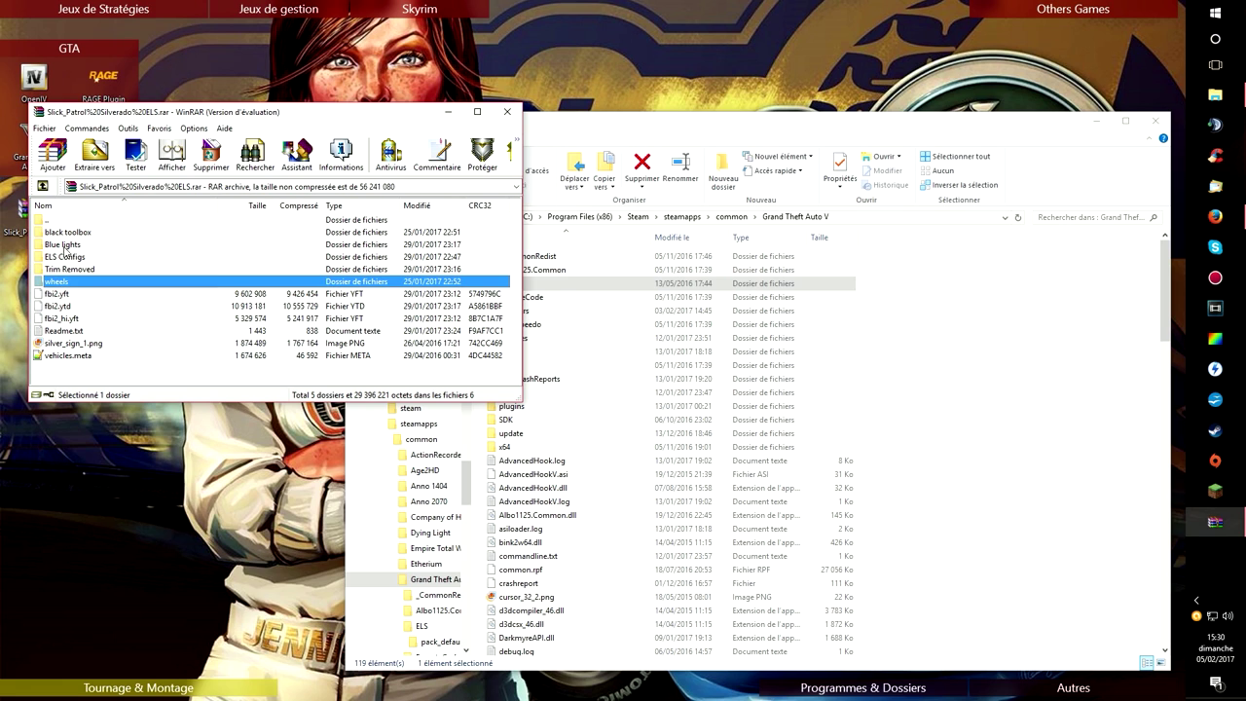
double_click(65, 256)
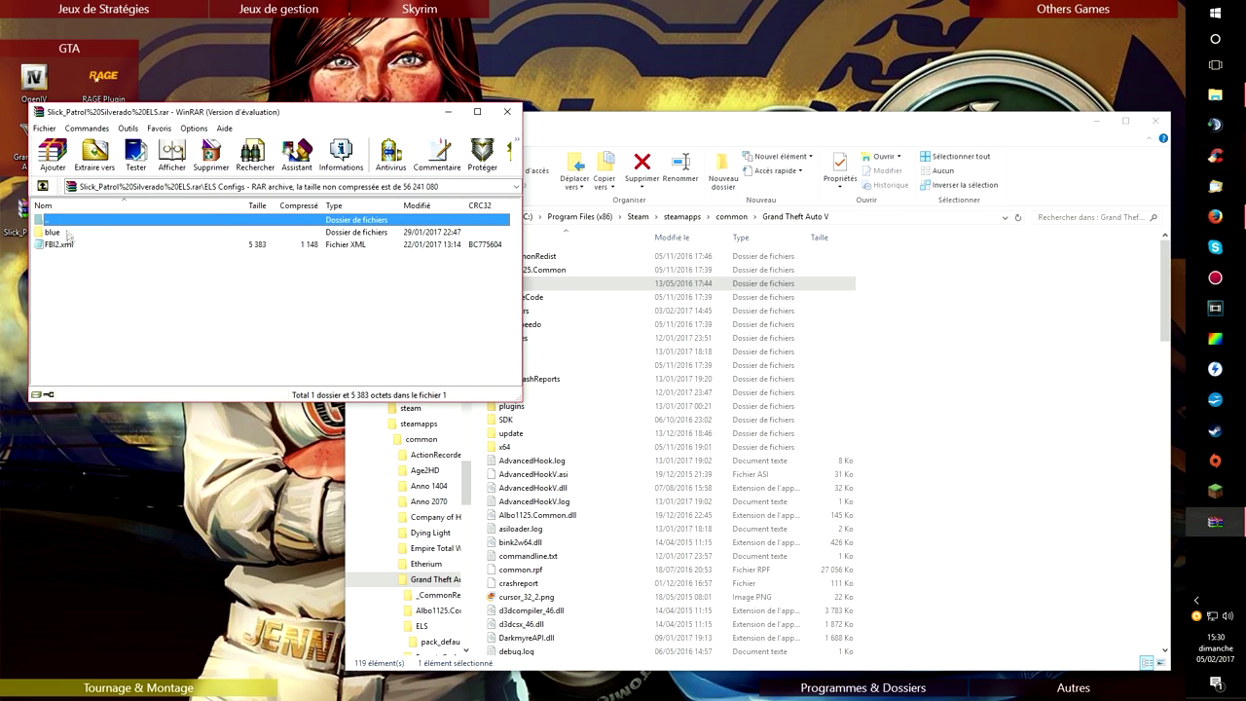
double_click(58, 224)
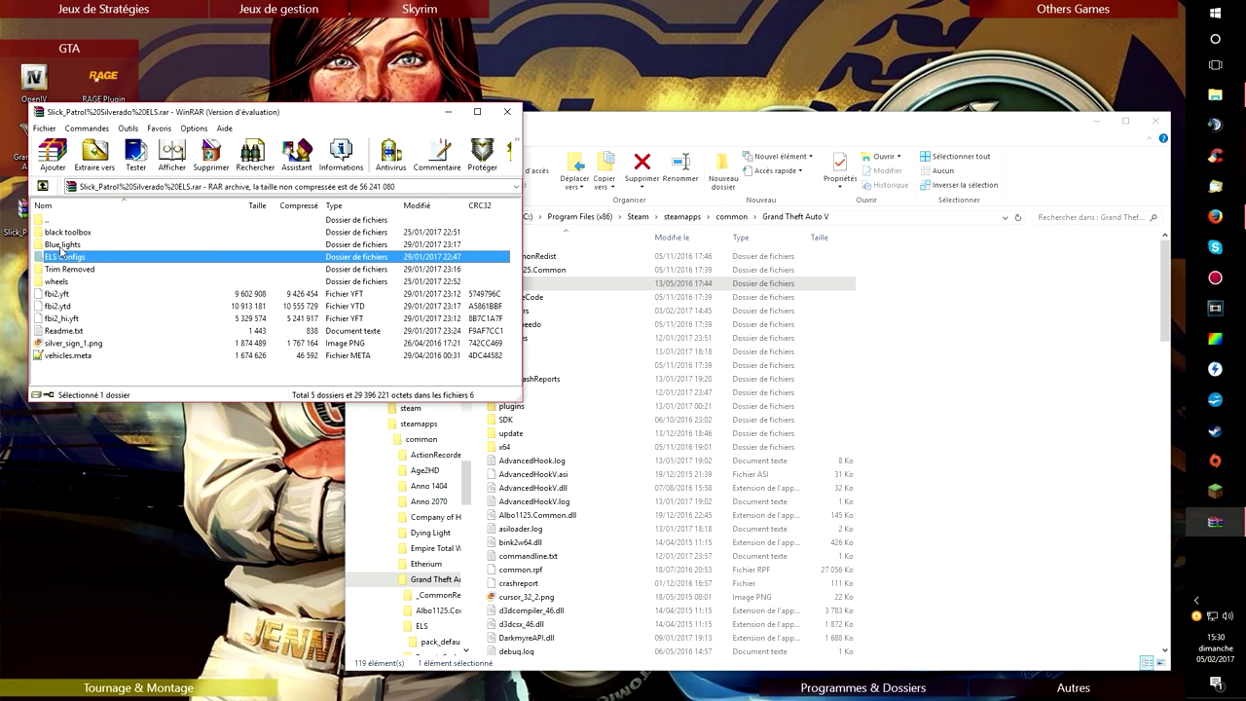
double_click(61, 244)
double_click(65, 219)
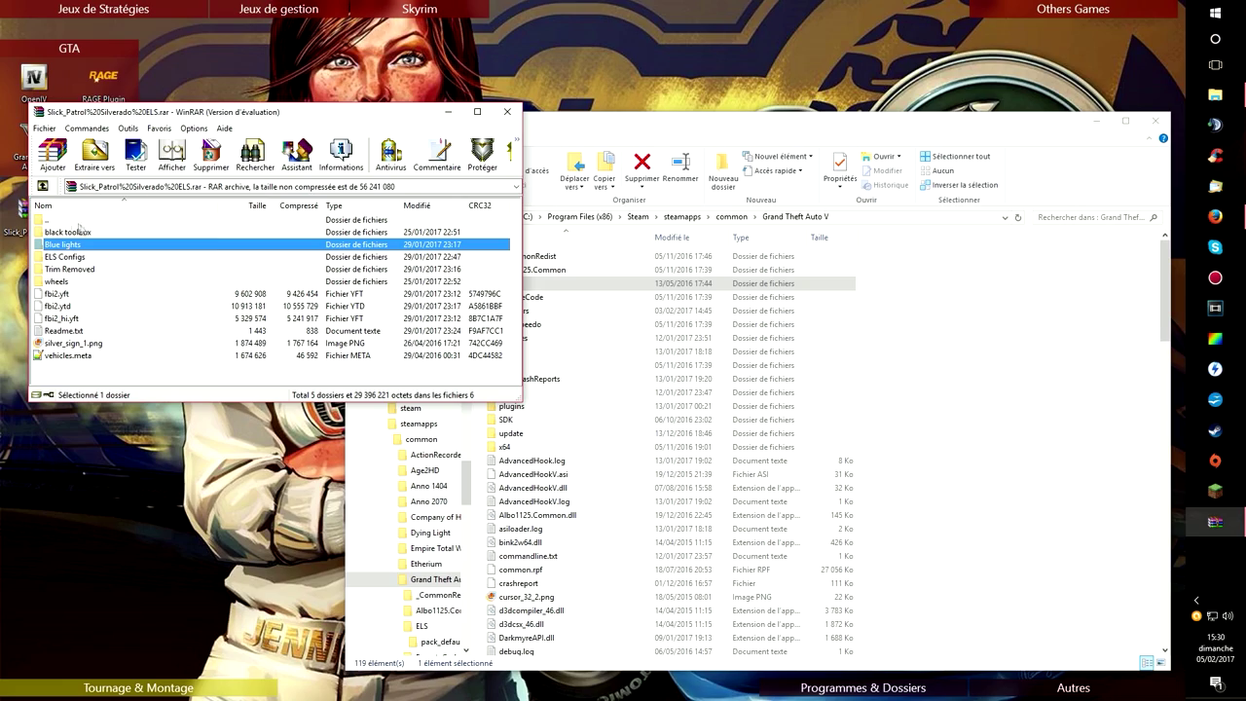
click(1215, 216)
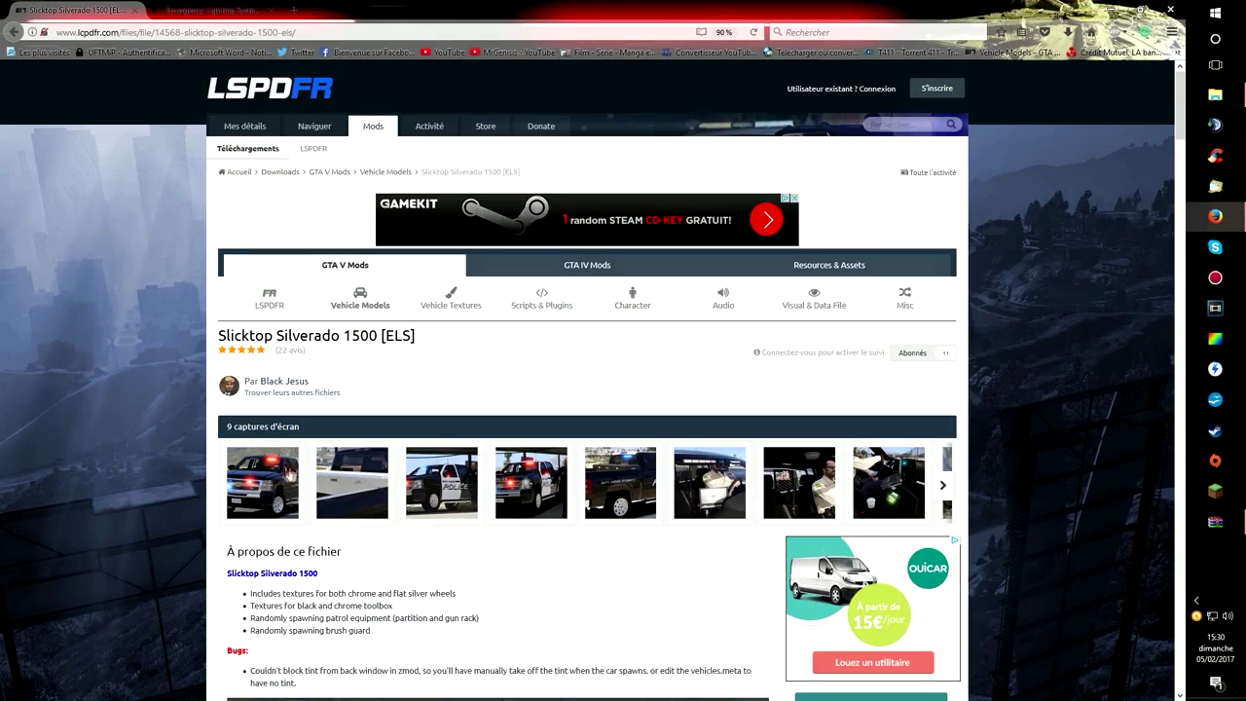
click(1112, 10)
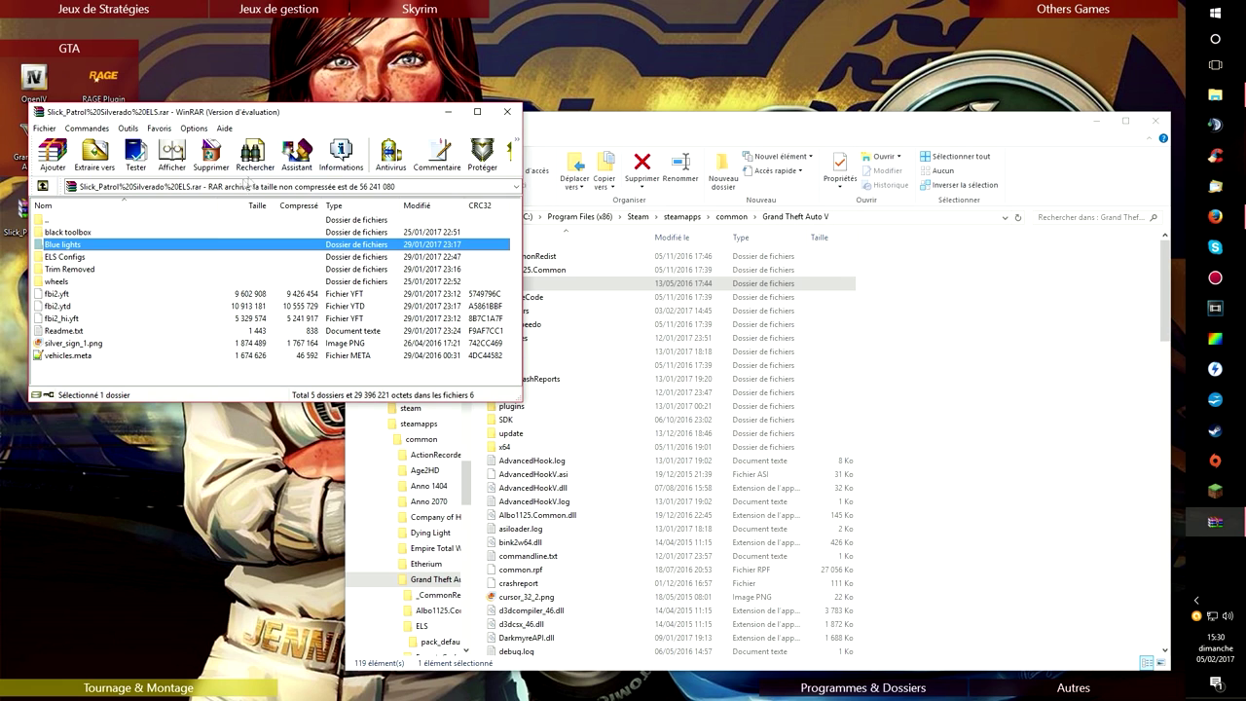
- Minimize the game folder window, set the archive window aside, and launch OpenIV from the desktop
drag(249, 115, 505, 214)
click(1019, 136)
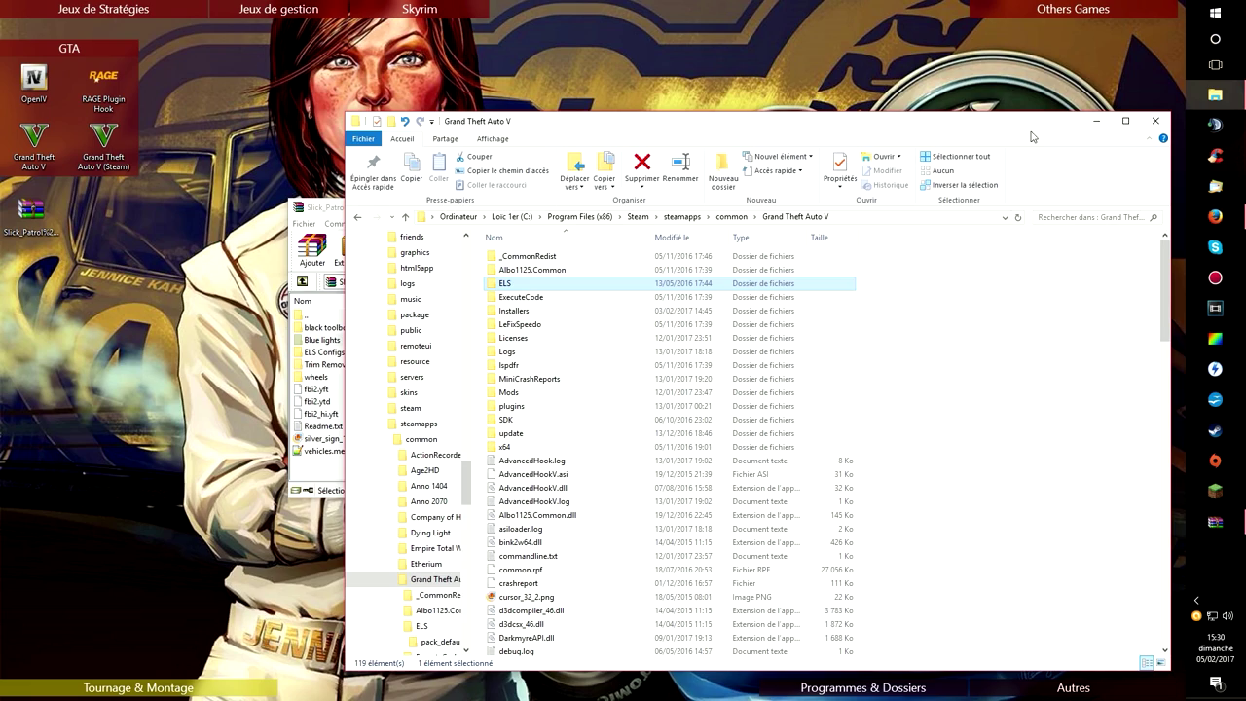
click(1096, 120)
drag(431, 206, 767, 95)
double_click(37, 83)
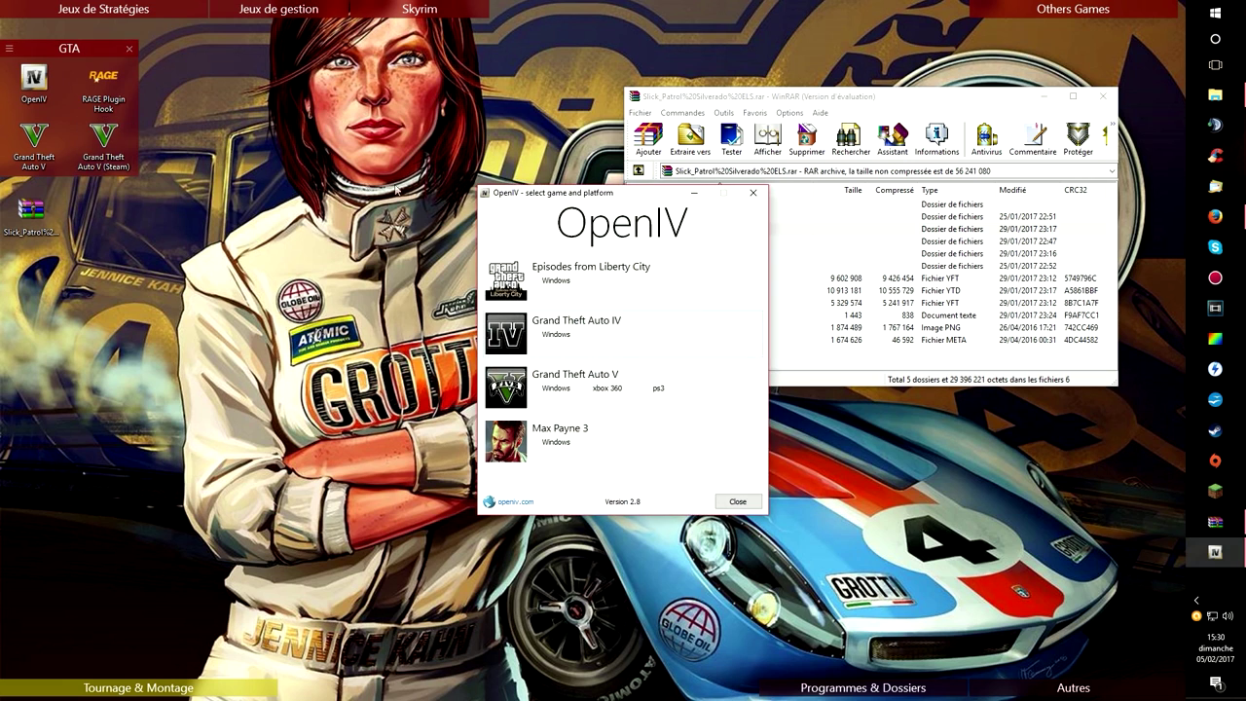
- Load the Windows version of Grand Theft Auto V in OpenIV with edit mode enabled, keeping the archive window accessible beside it
click(556, 387)
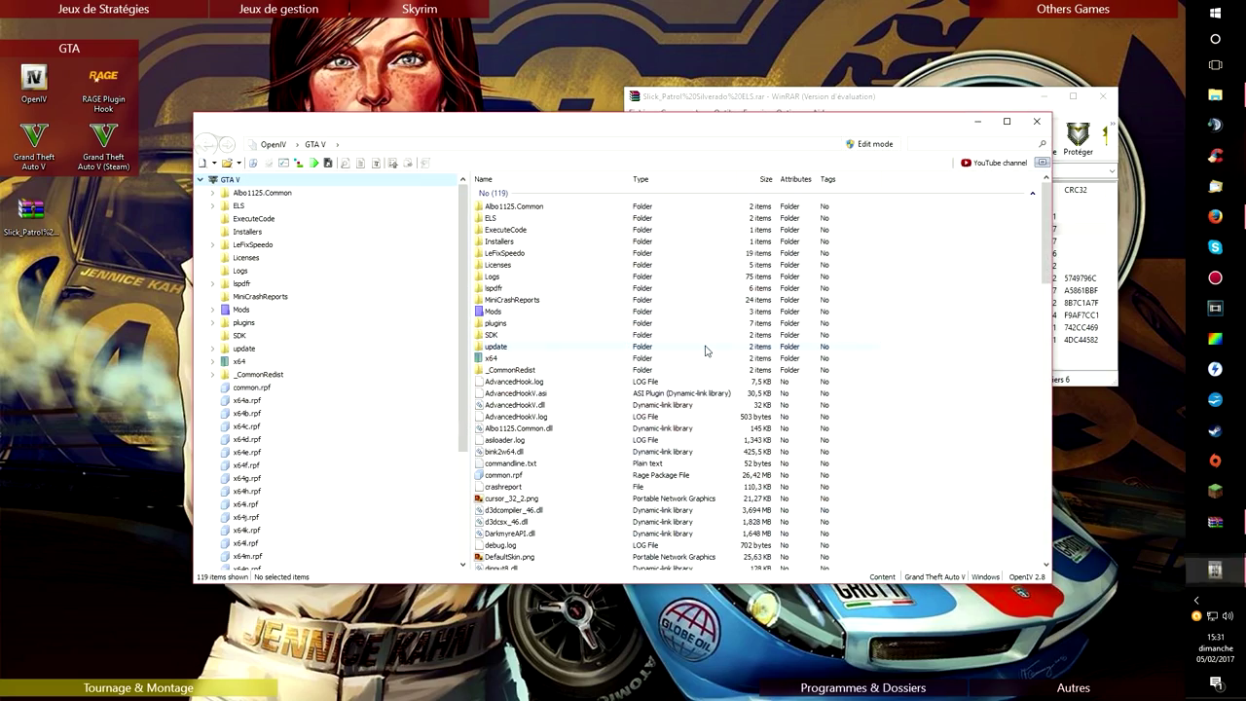
drag(725, 122, 522, 212)
click(647, 217)
click(629, 399)
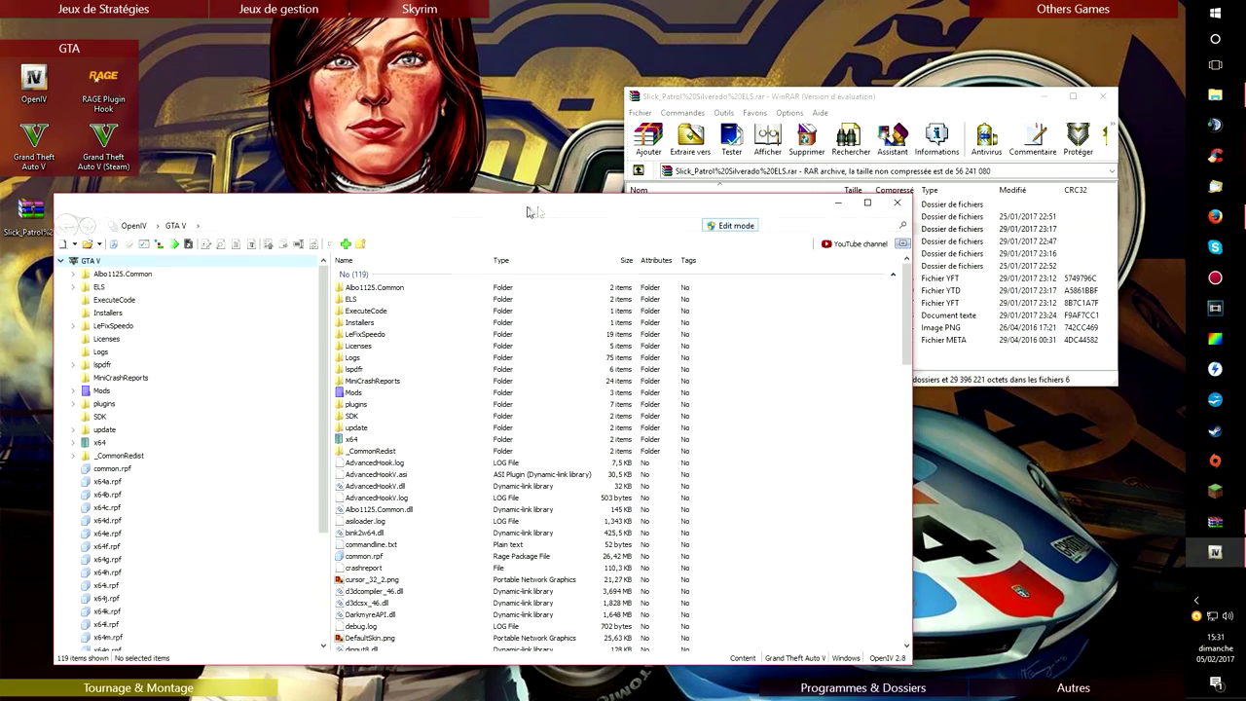
drag(814, 103, 865, 82)
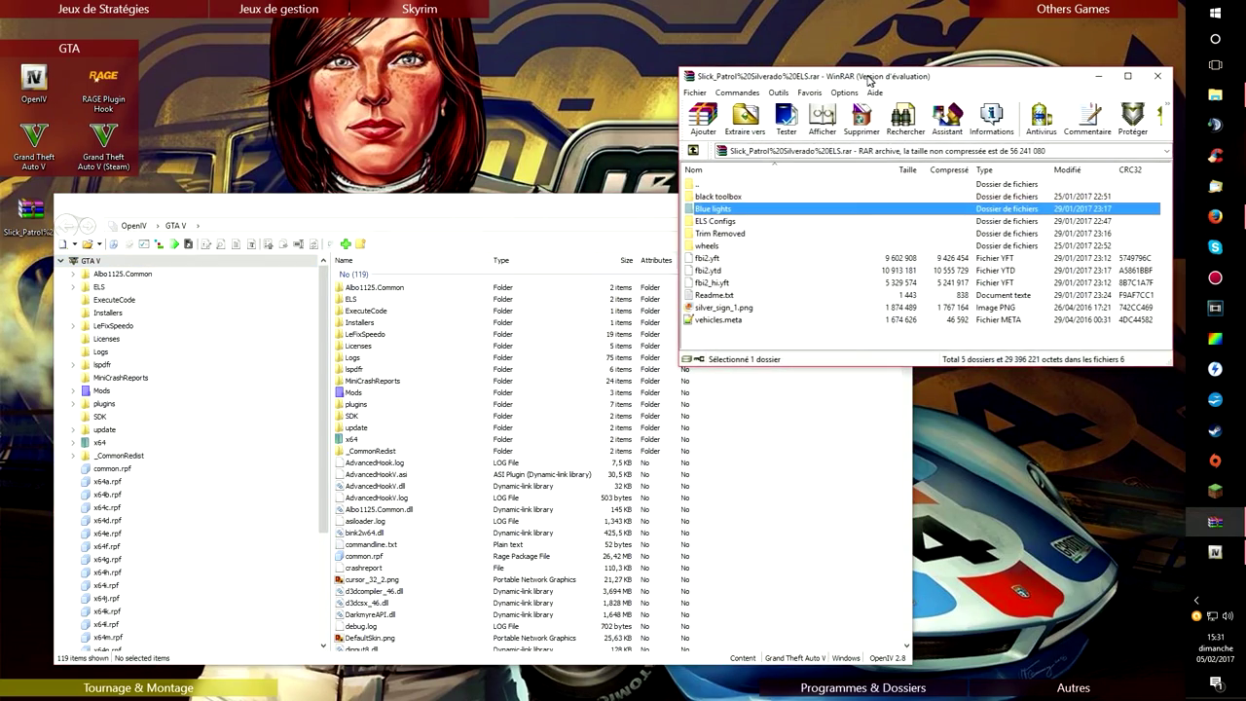
- Open Readme.txt from the Silverado archive and fit its window beside the OpenIV folder tree
double_click(705, 295)
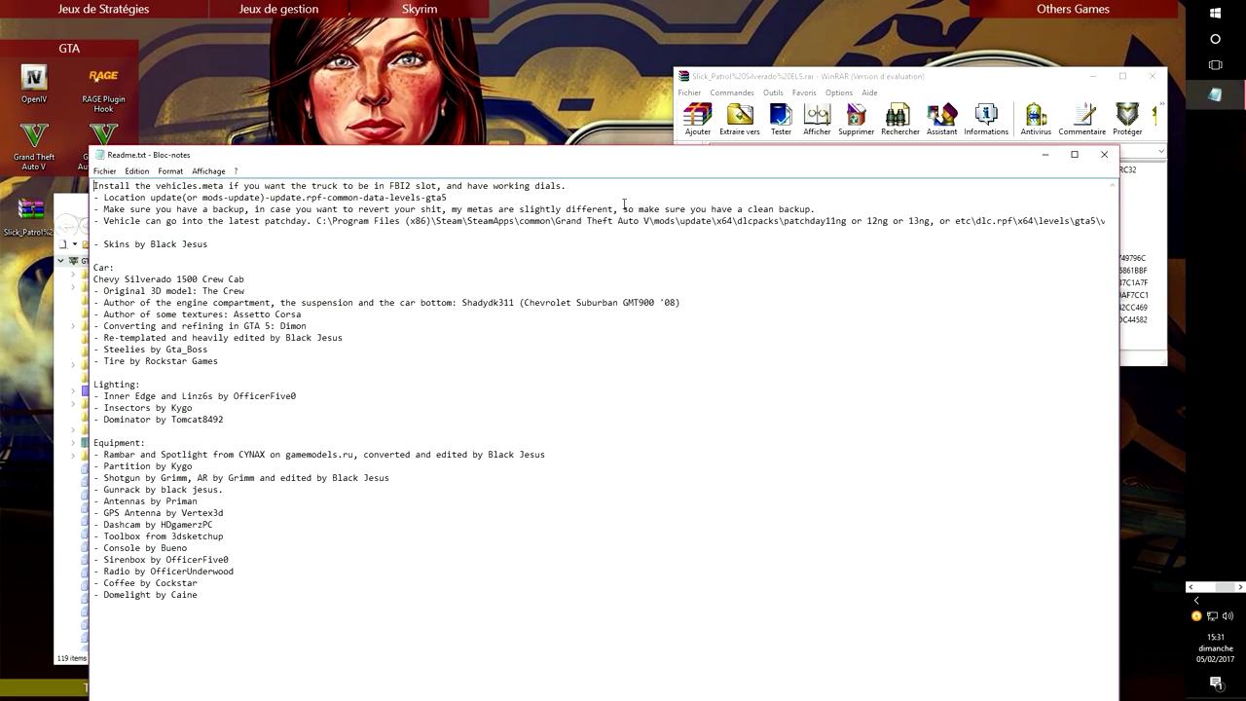
drag(1118, 687, 823, 665)
drag(535, 166, 943, 88)
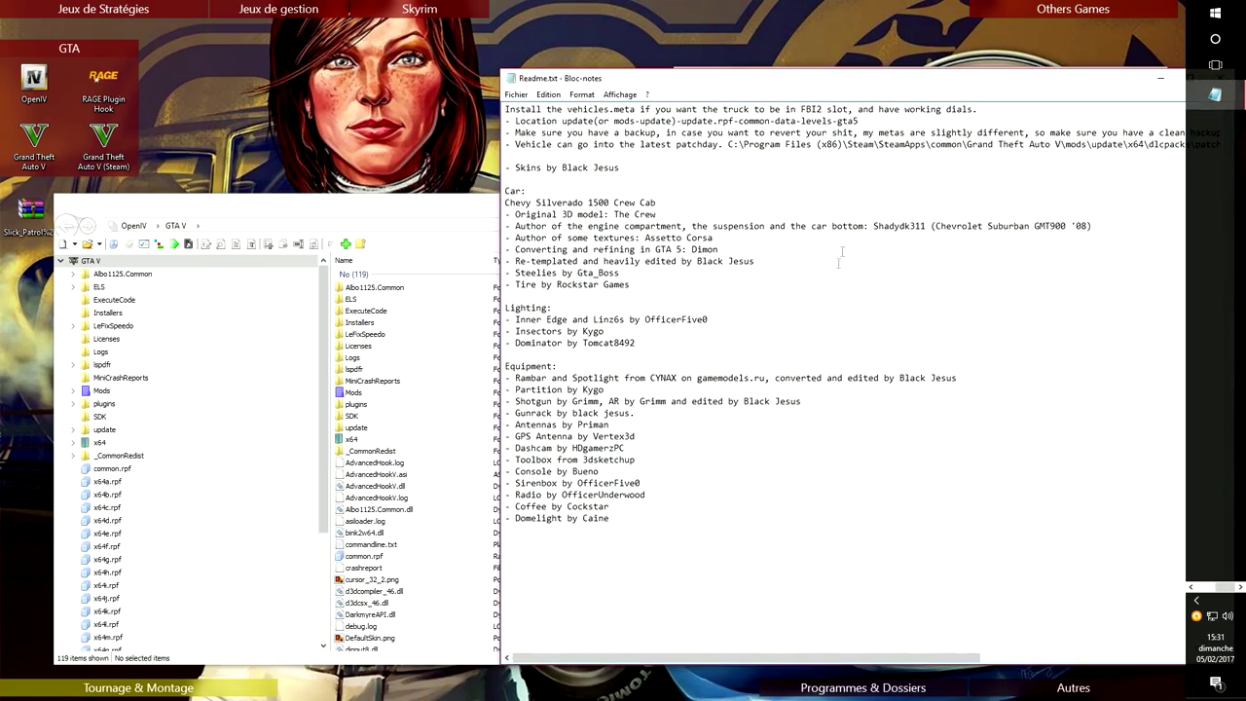
drag(525, 110, 950, 113)
click(775, 120)
drag(764, 88, 659, 97)
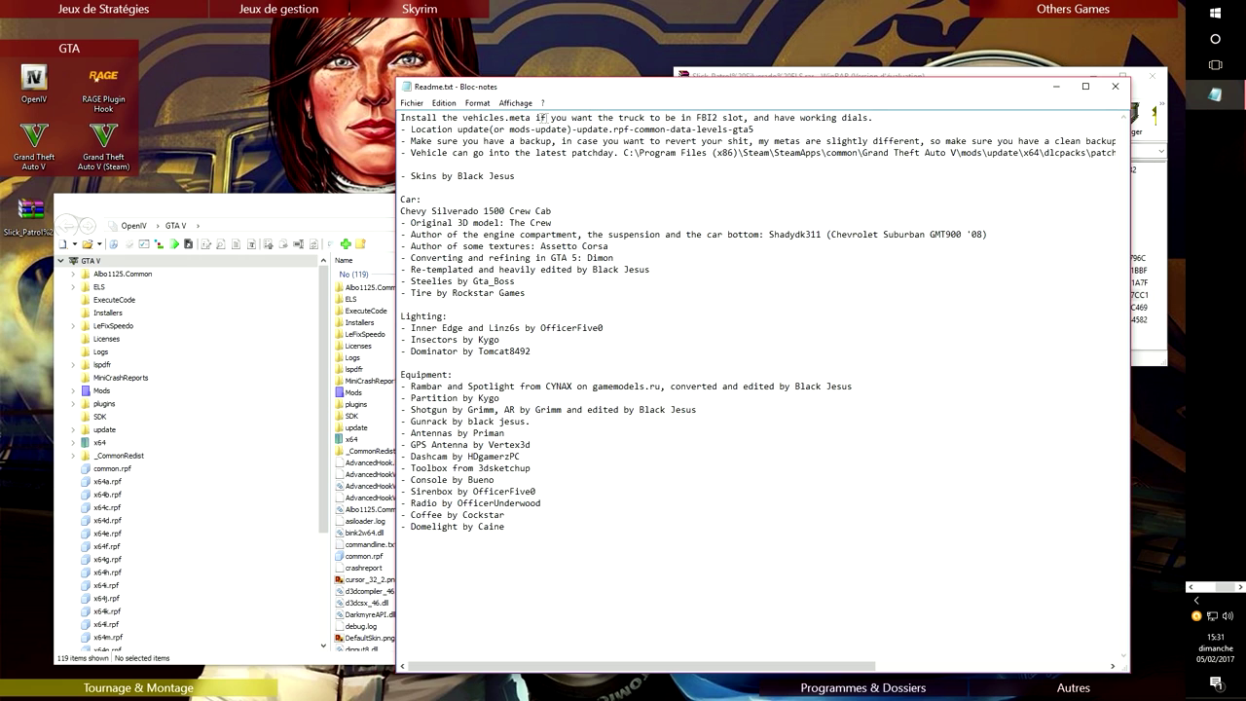
- Examine the Readme's install instructions for the vehicles.meta file, the FBI2 slot and the patchday folder path
drag(453, 117, 545, 118)
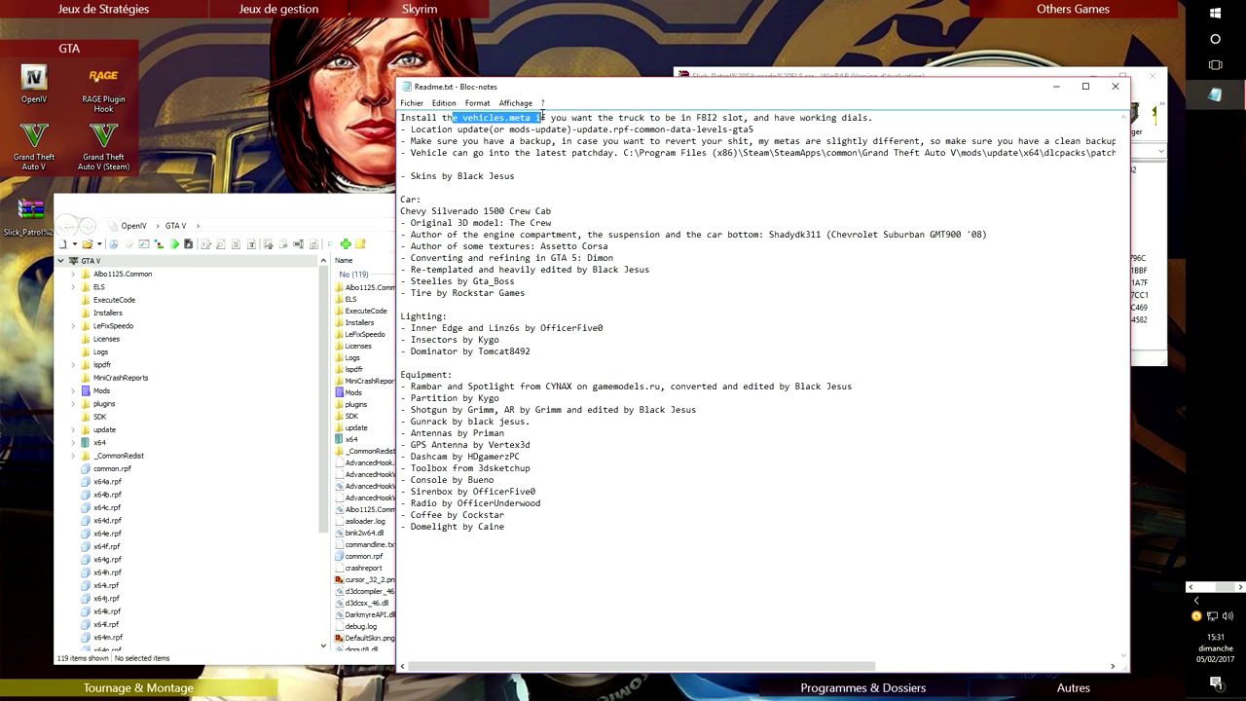
click(572, 118)
drag(692, 118, 742, 118)
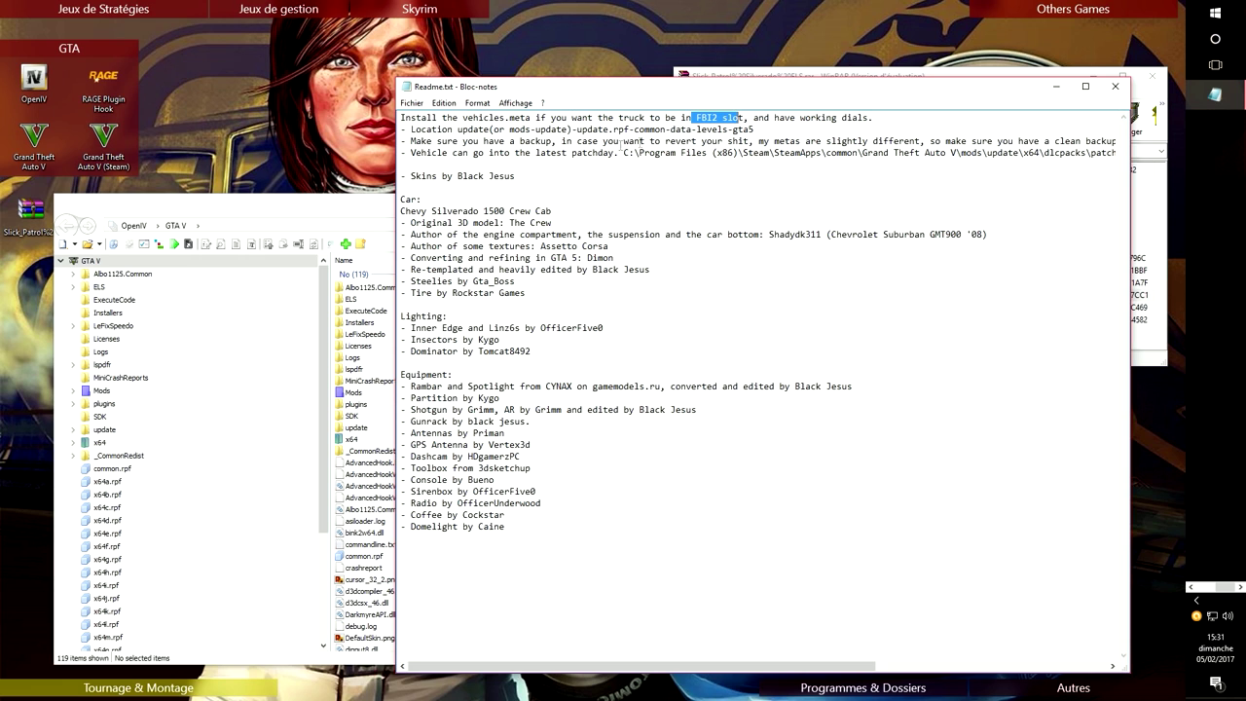
click(499, 129)
drag(415, 129, 475, 128)
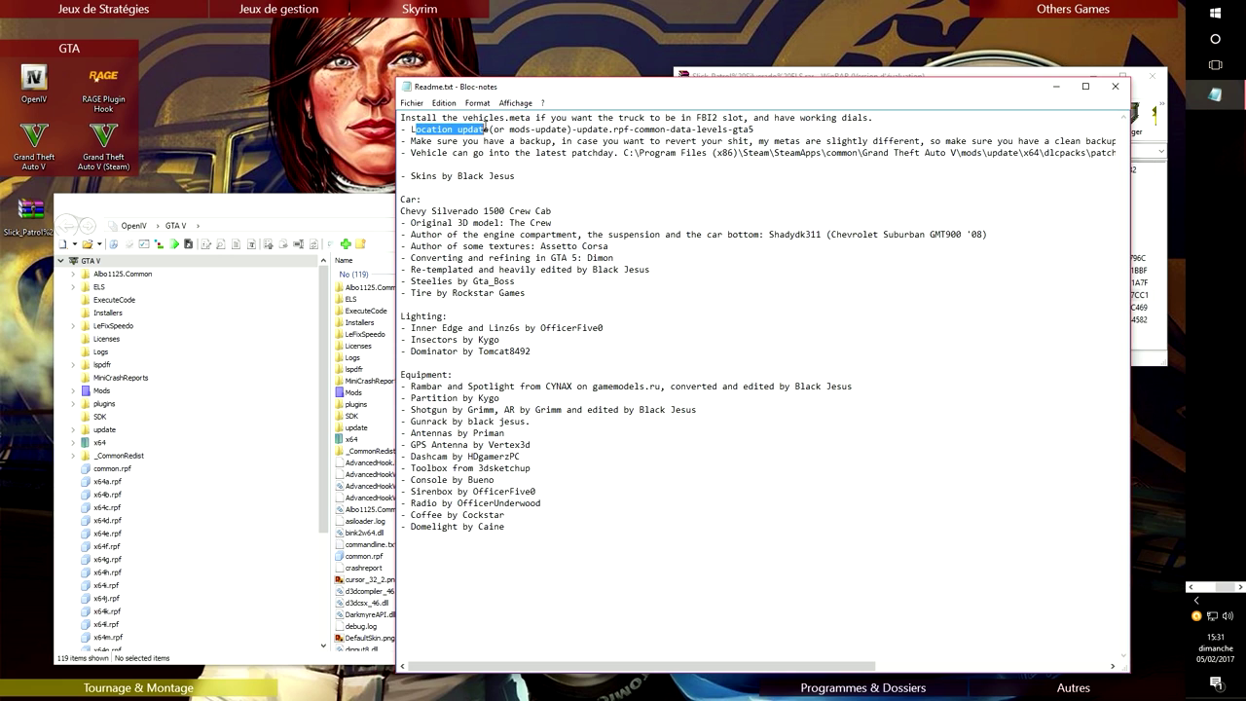
click(452, 136)
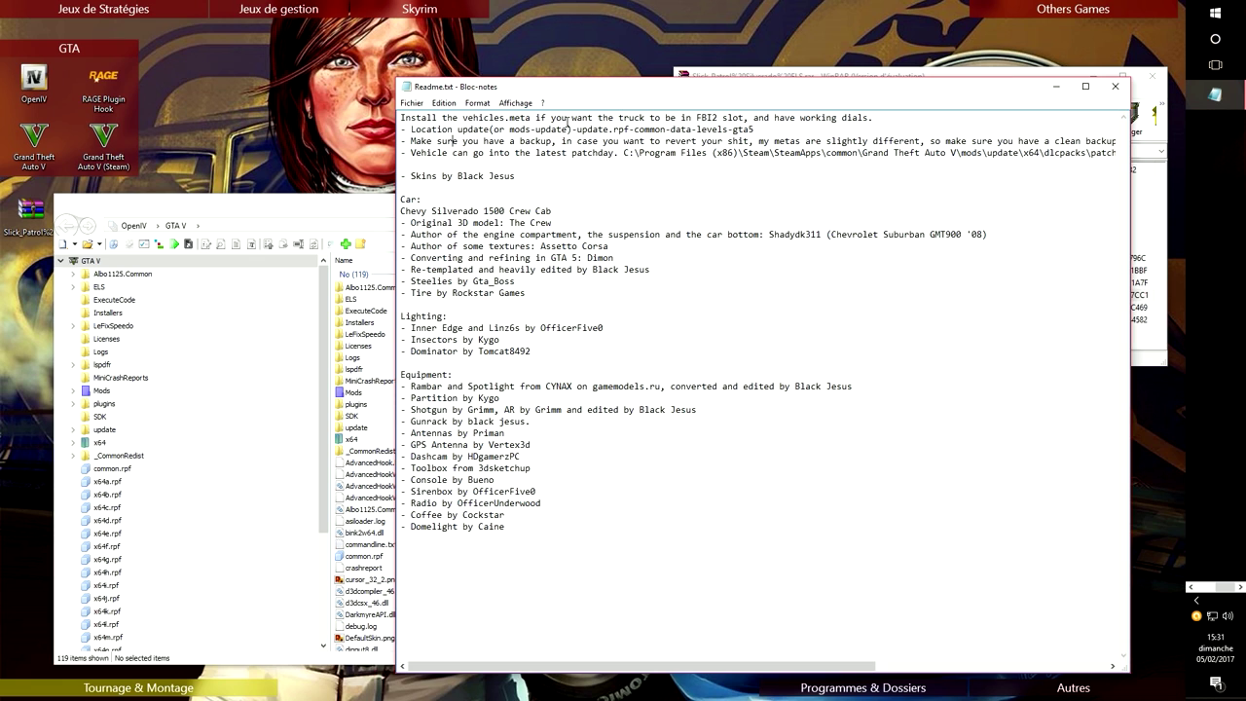
drag(463, 118, 527, 117)
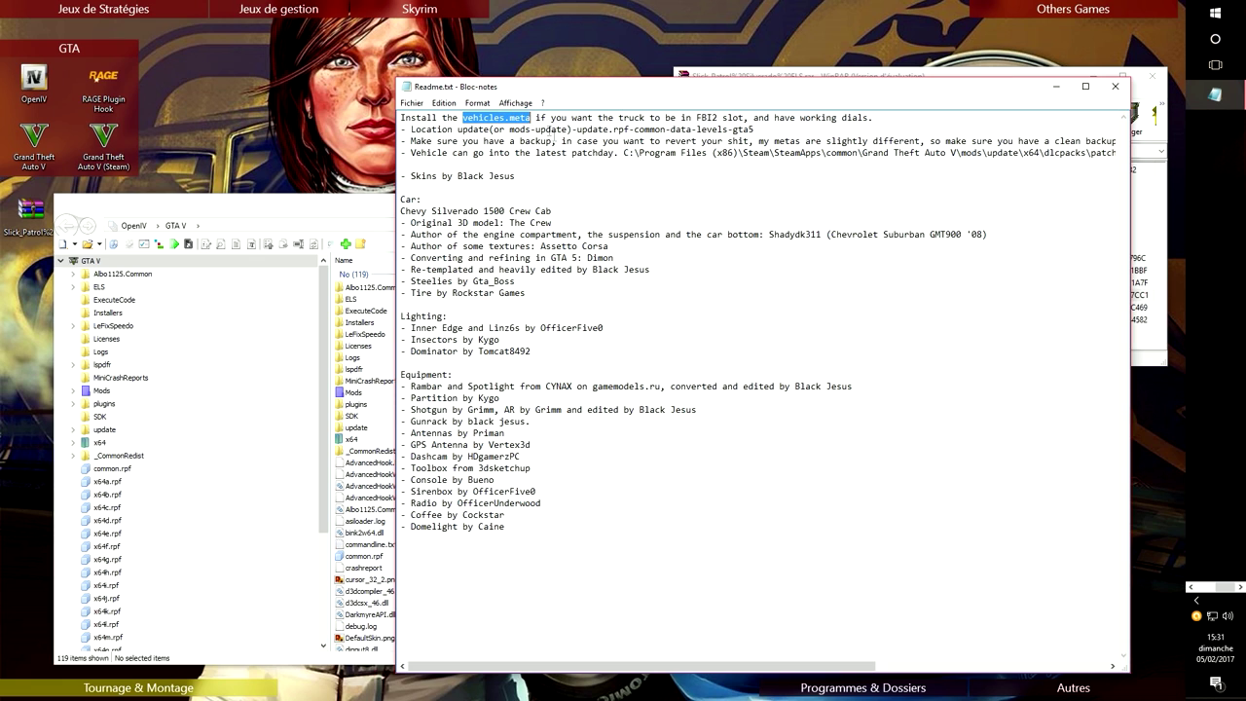
click(489, 176)
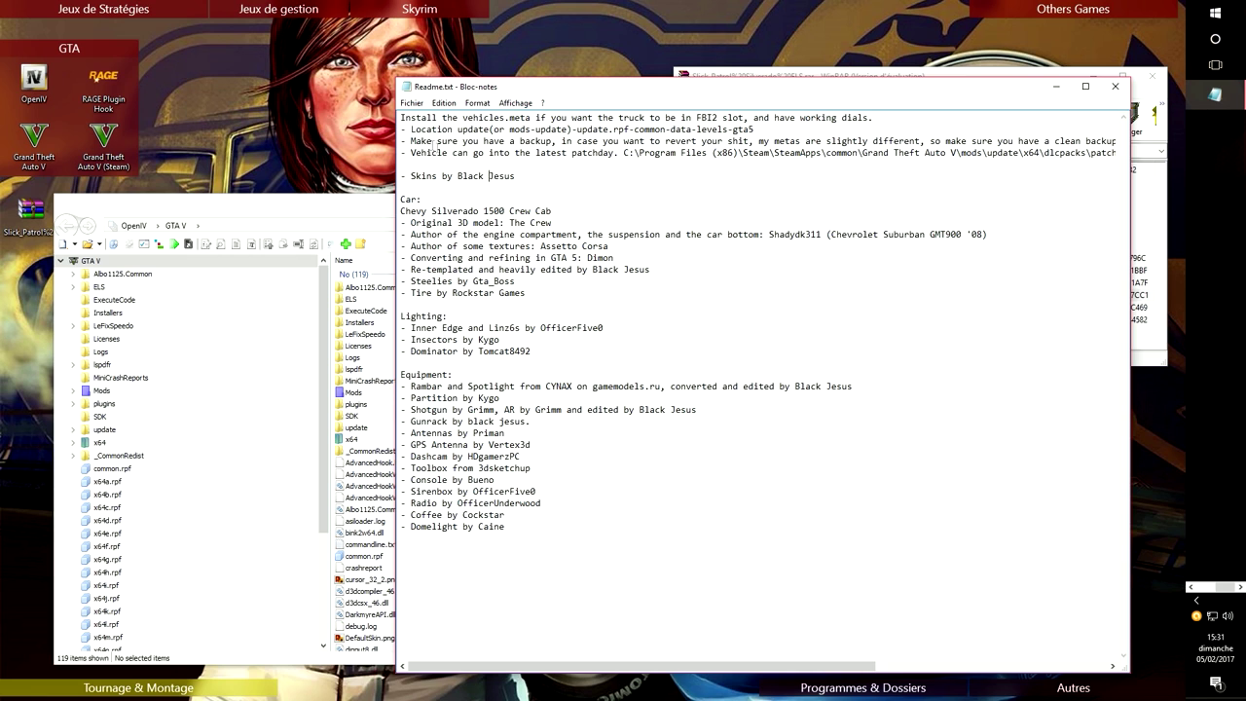
drag(488, 153, 573, 153)
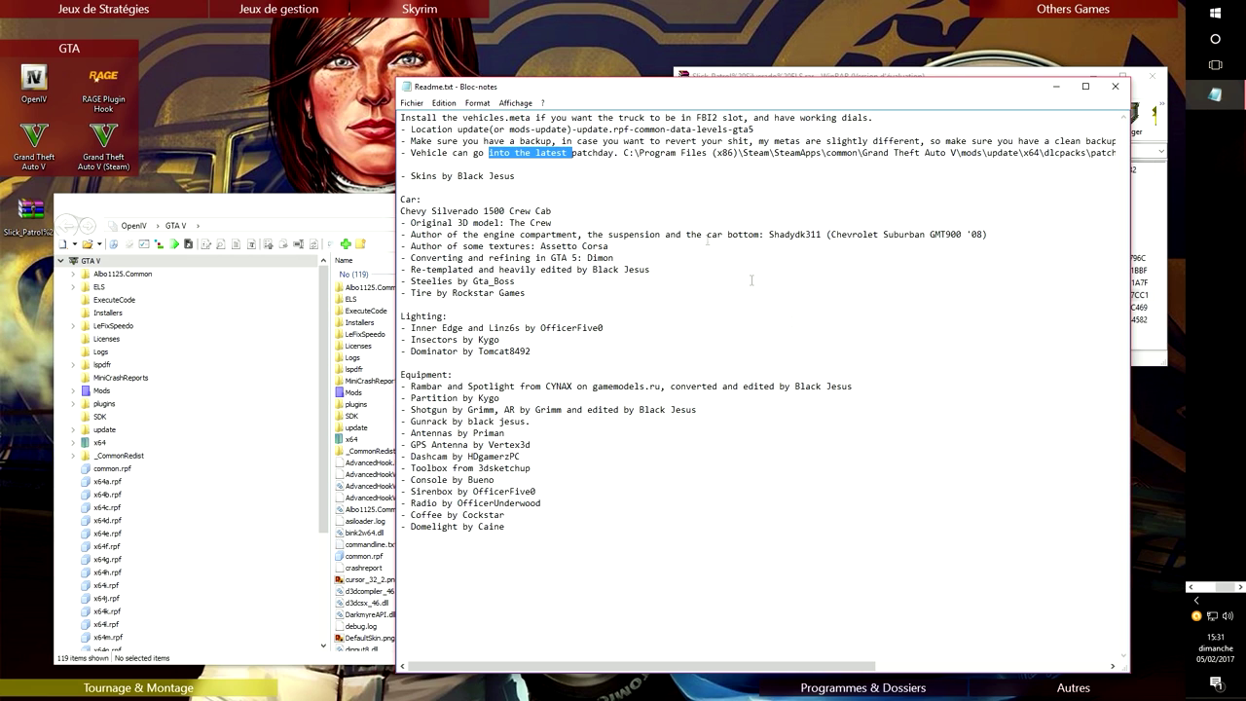
drag(858, 474, 817, 468)
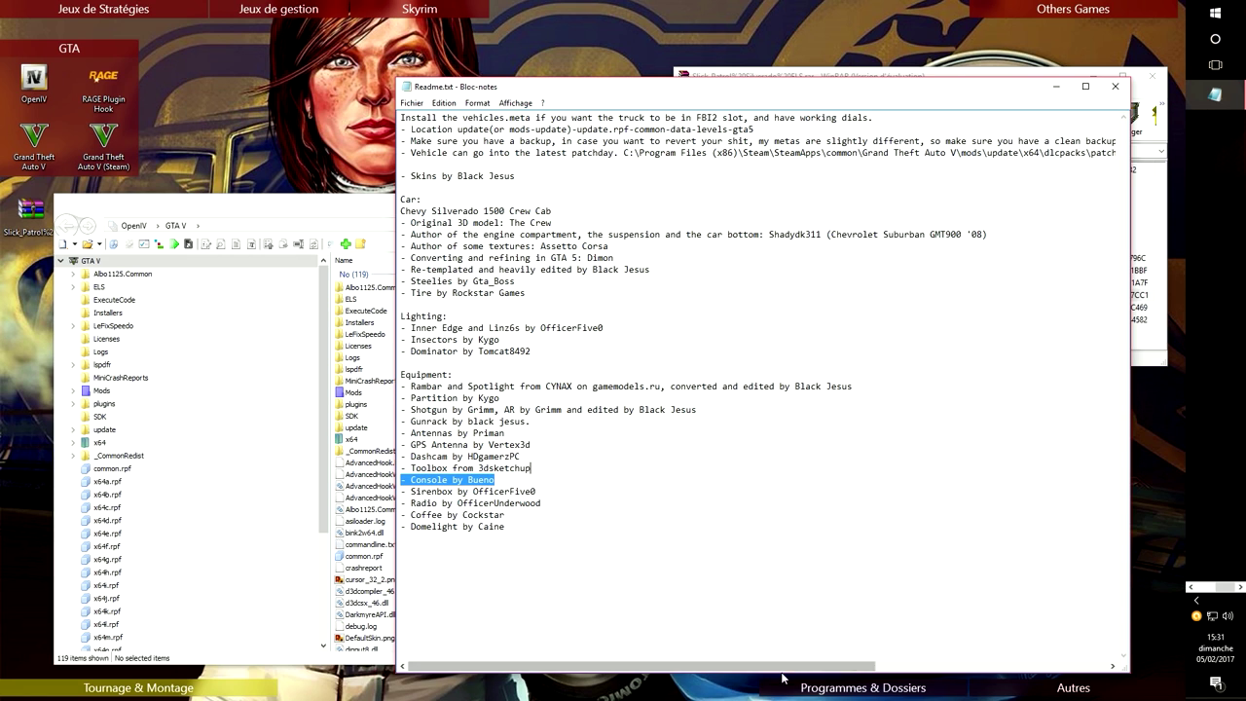
drag(804, 672, 872, 680)
drag(598, 153, 796, 154)
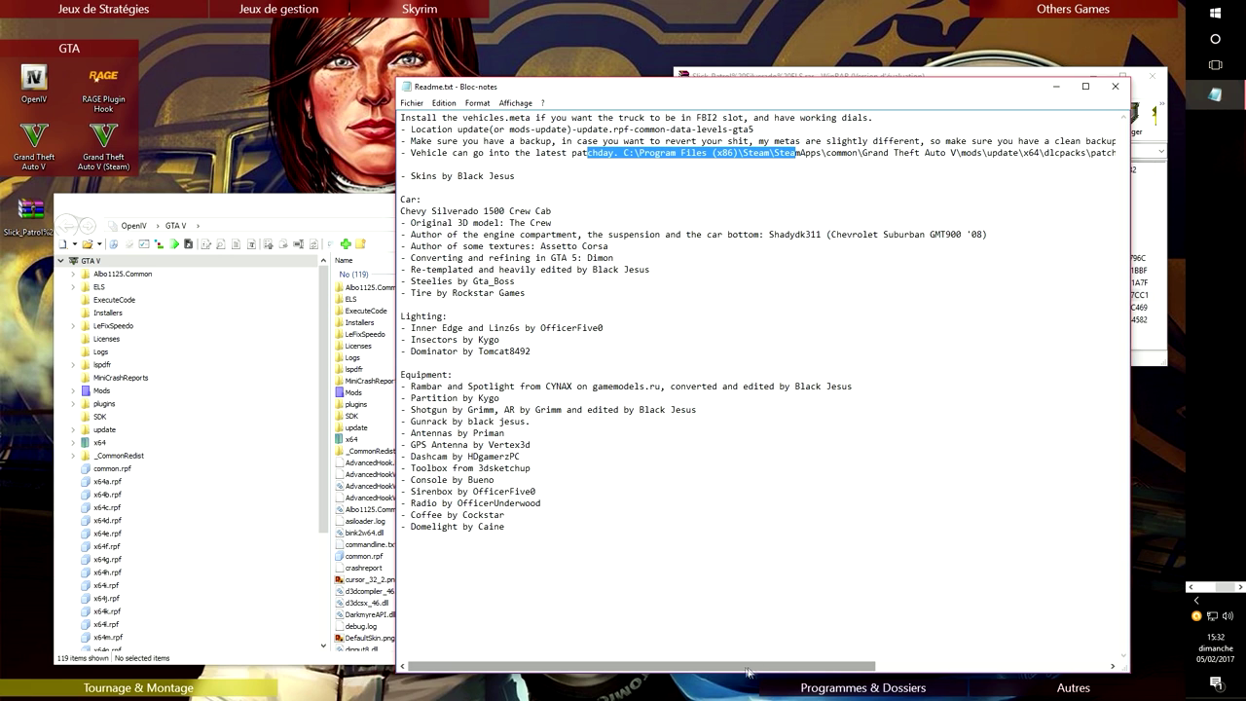
click(783, 444)
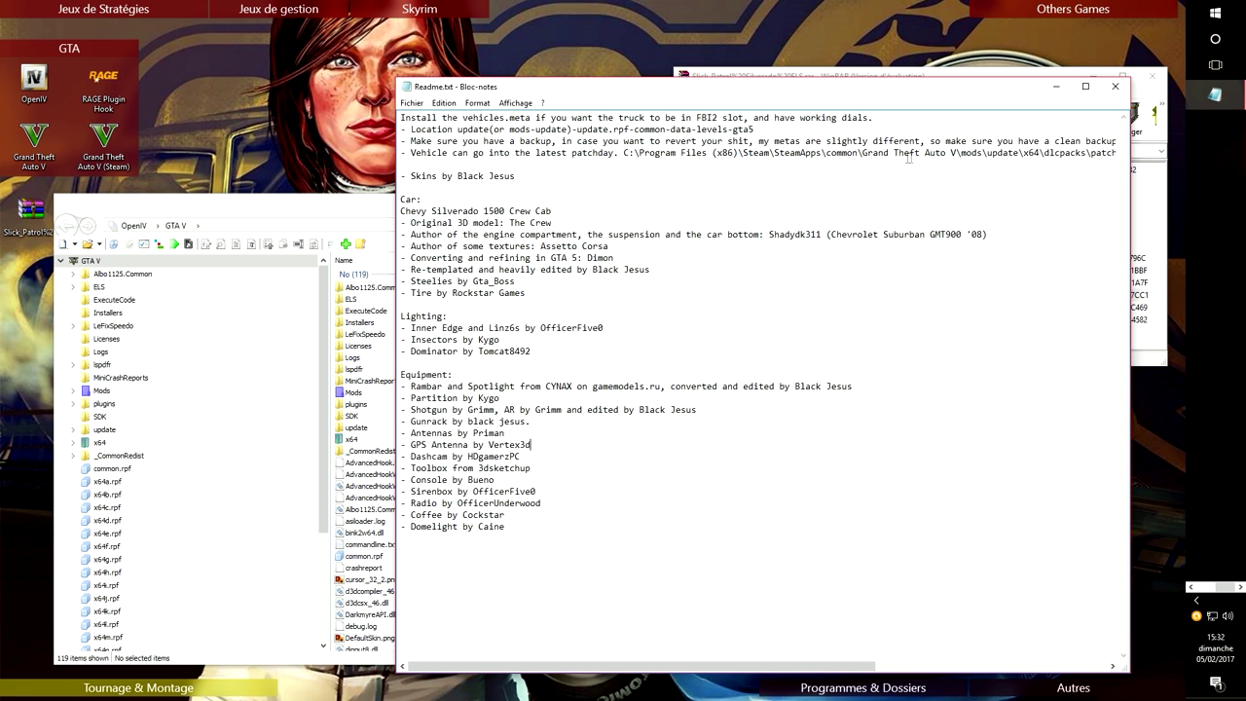
drag(643, 667, 839, 667)
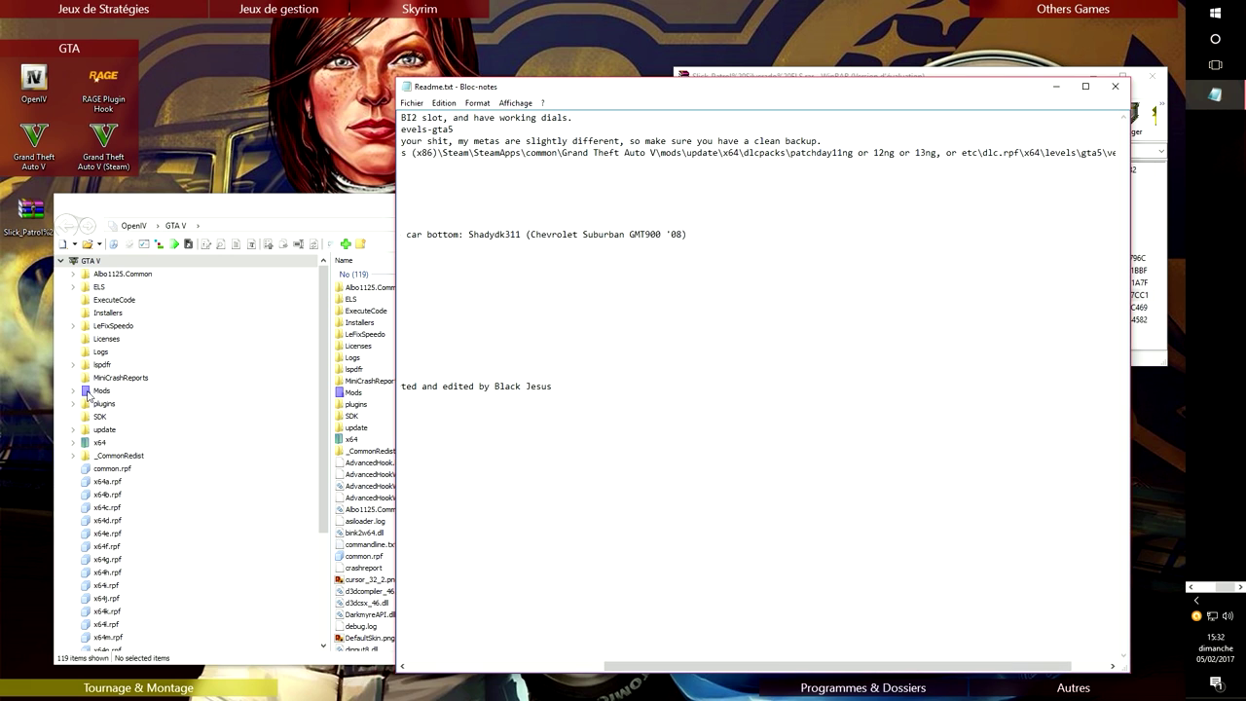
- Browse the Mods folder to update\x64\dlcpacks\patchday13ng and open dlc.rpf, expanding its x64 folder
click(76, 390)
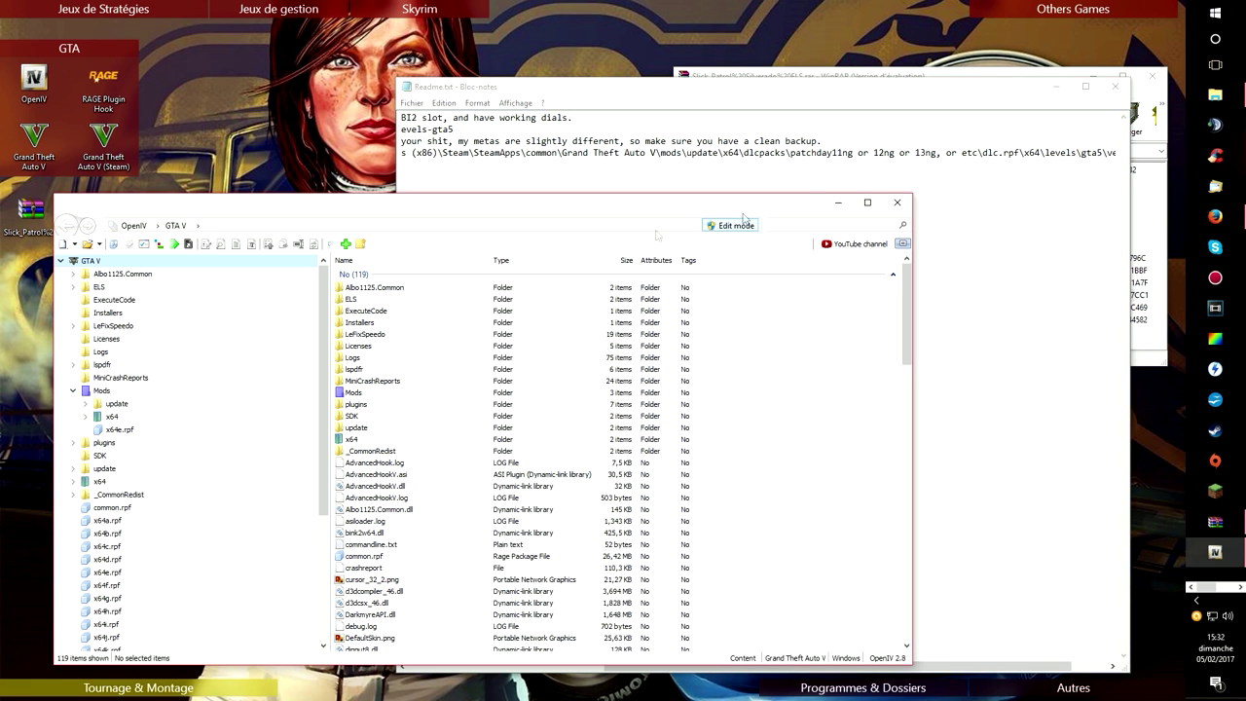
click(87, 403)
click(97, 416)
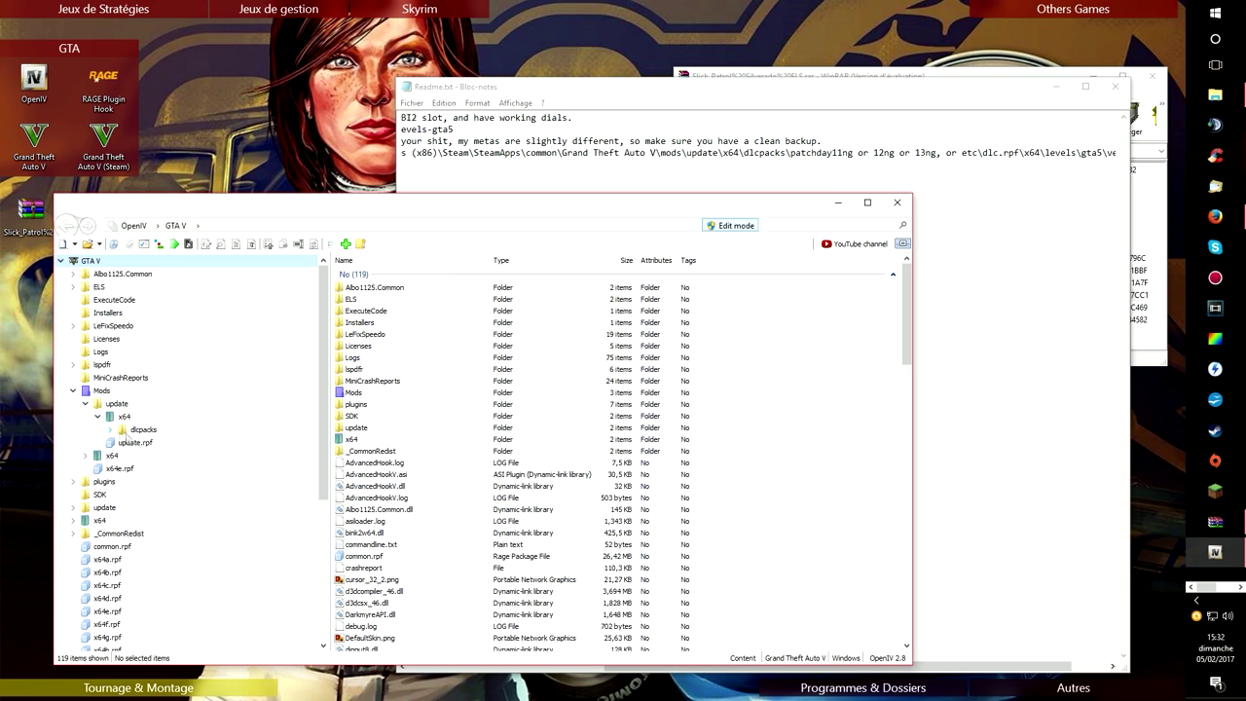
click(112, 431)
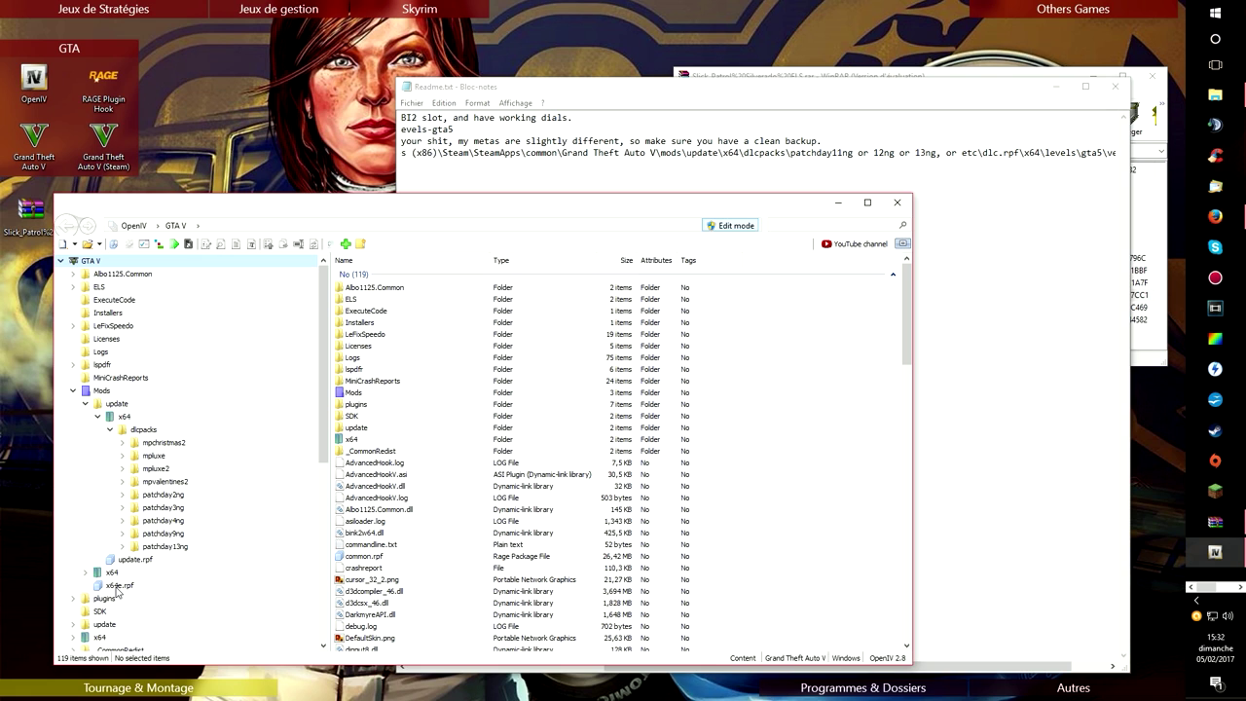
click(122, 546)
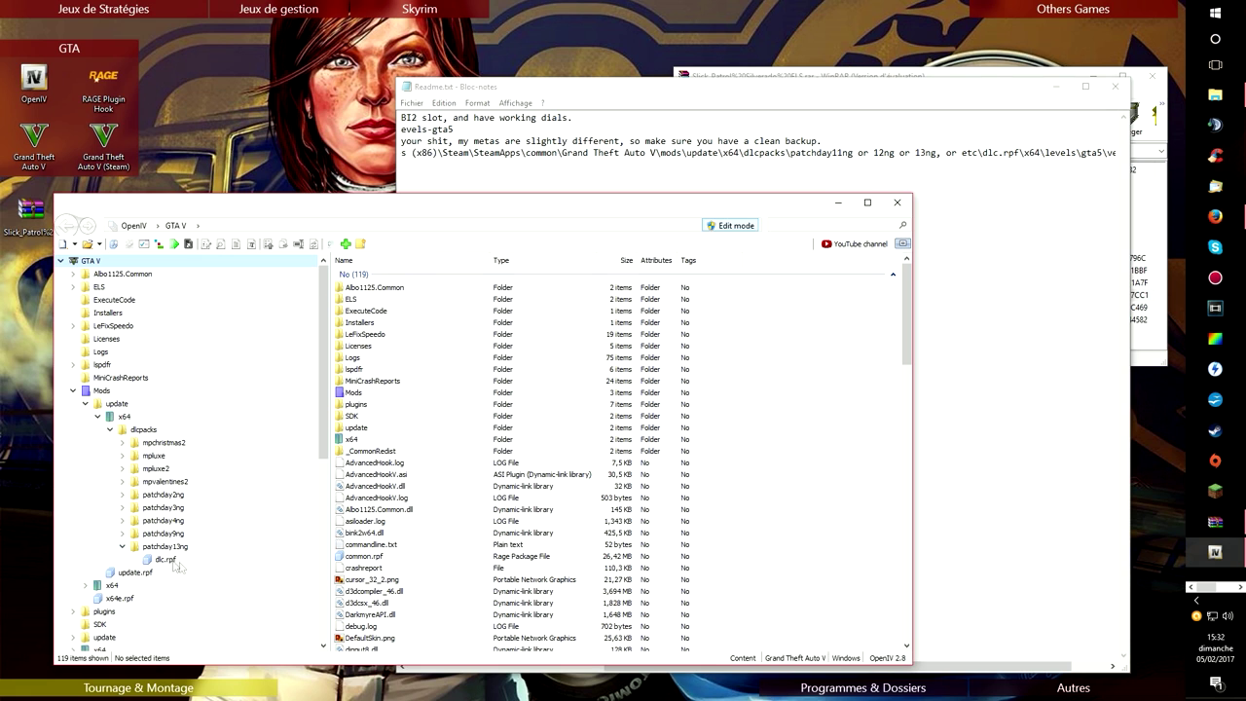
click(148, 560)
click(147, 572)
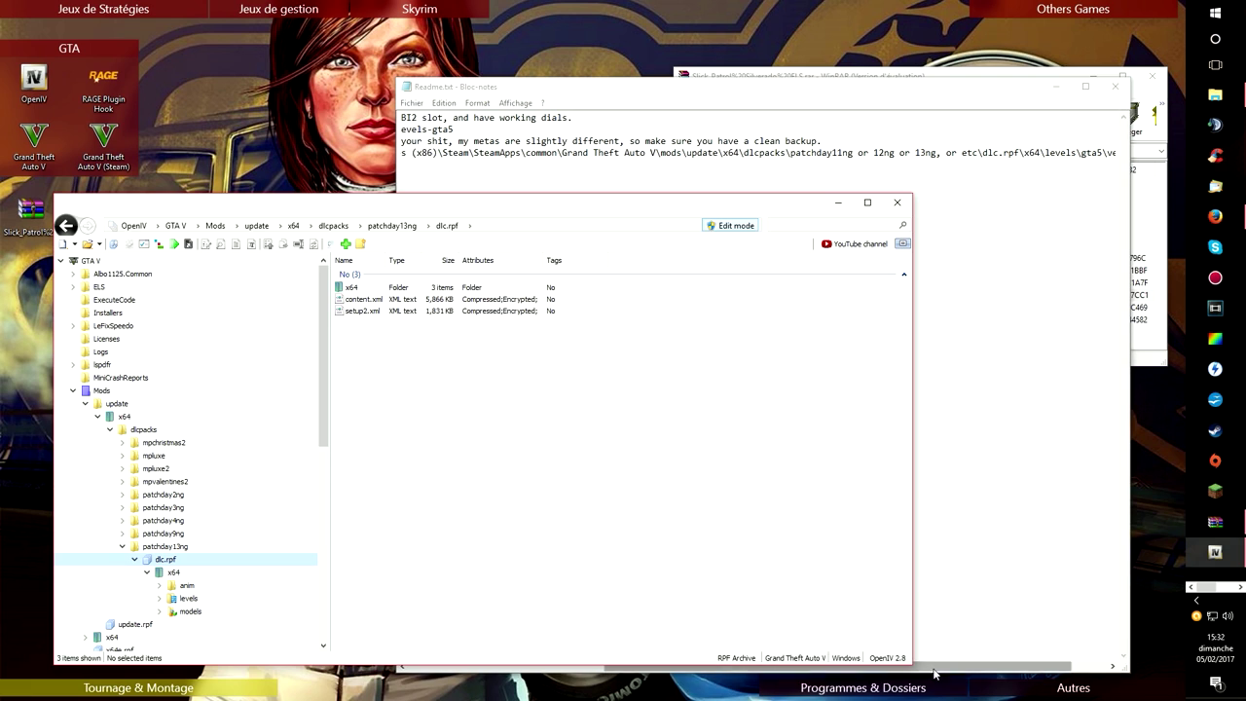
- Consult the rest of the path in the Readme and open levels\gta5\vehicles.rpf inside the patchday13ng dlc.rpf
click(1002, 667)
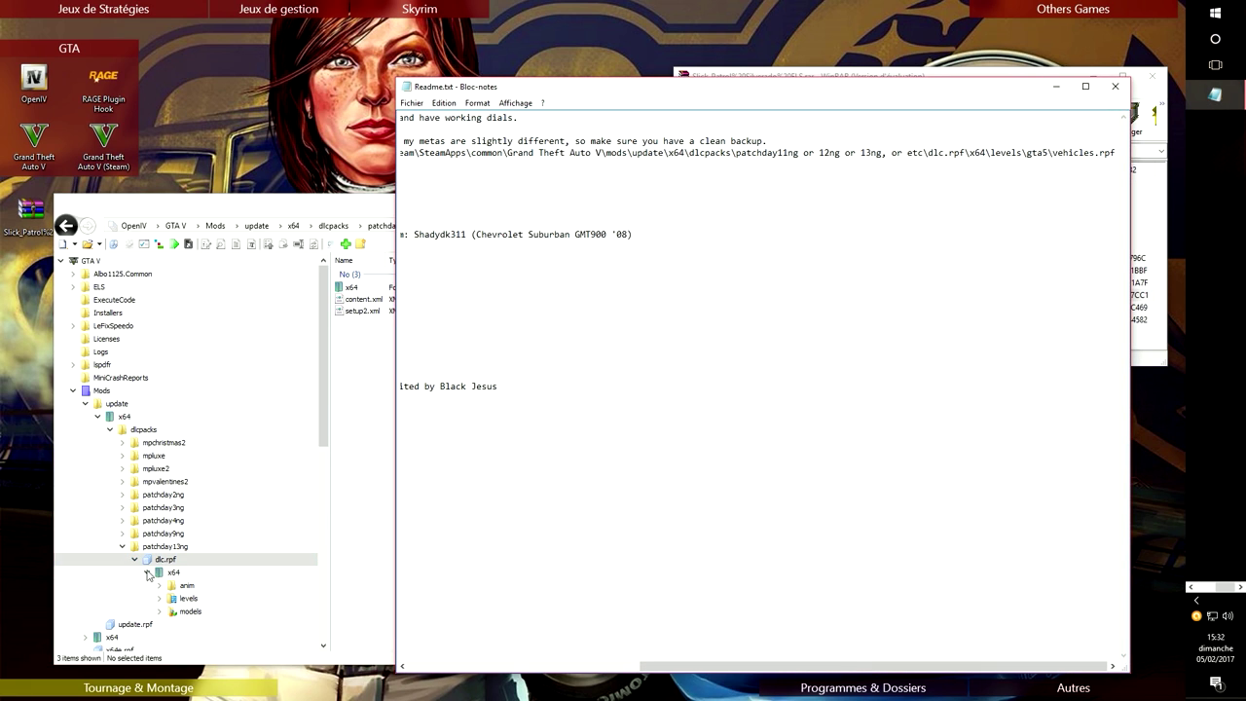
click(159, 597)
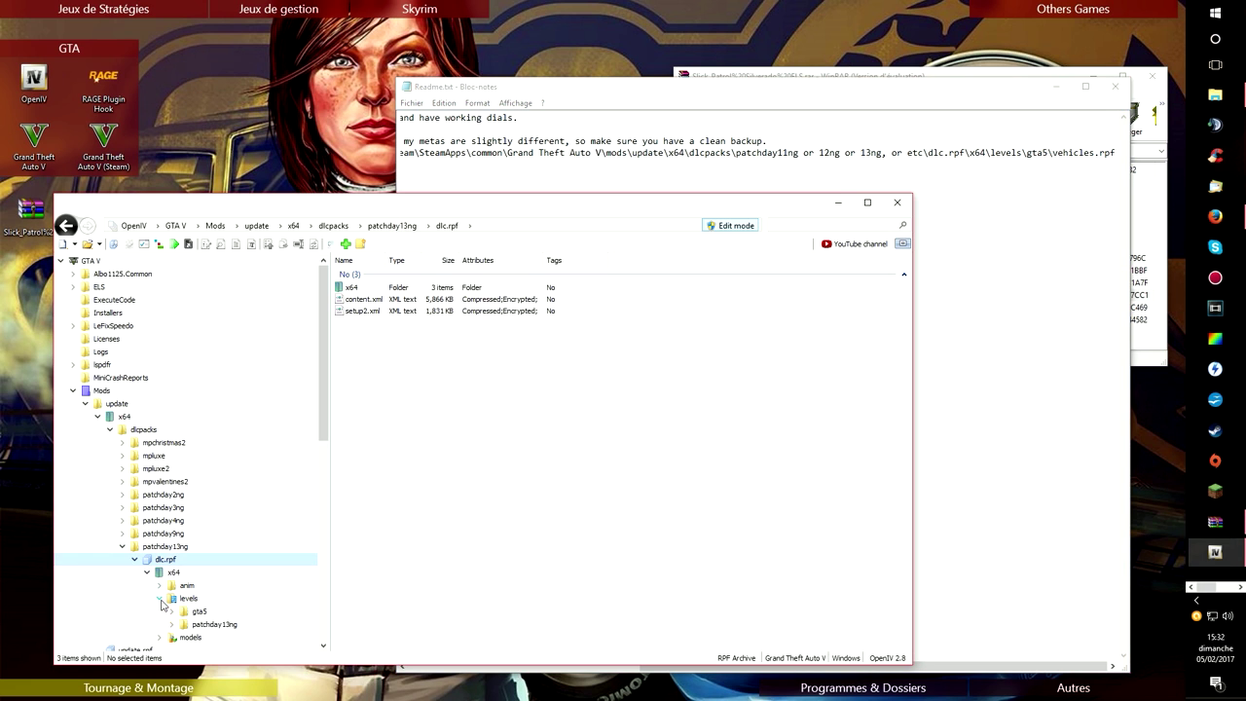
click(171, 610)
click(212, 638)
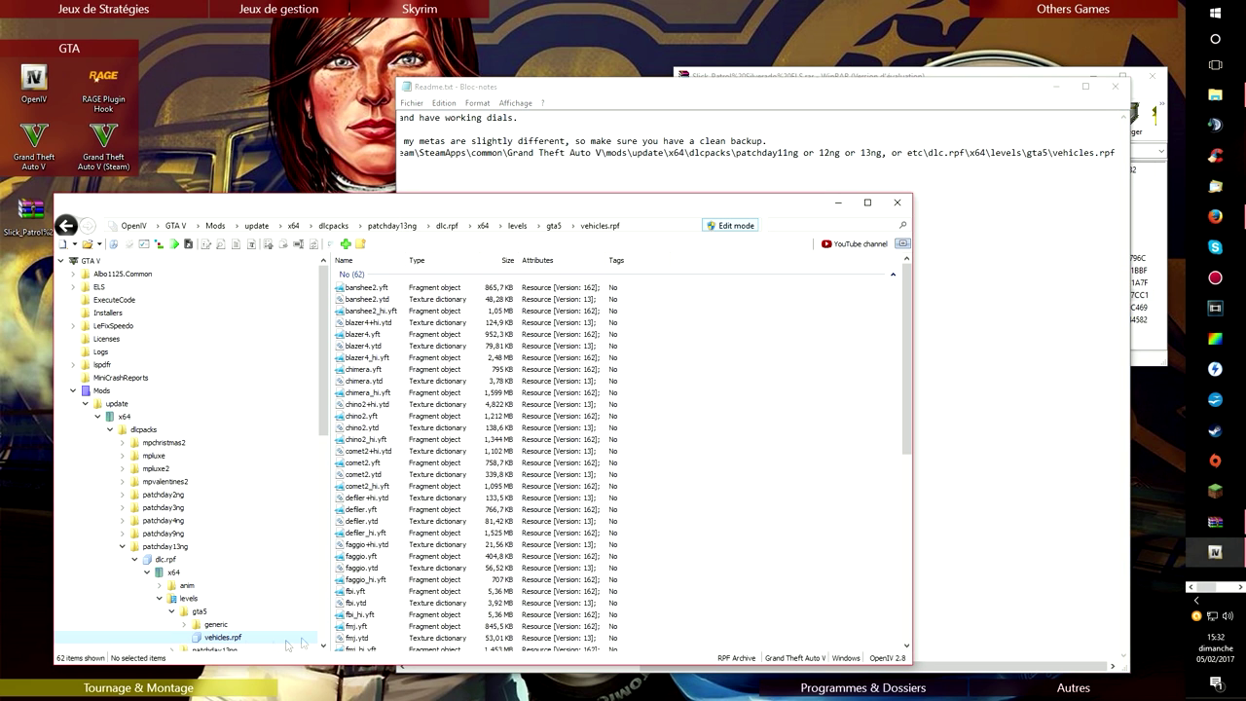
- Search vehicles.rpf for "fbi" files, then clear the filter to list all files again
click(804, 224)
text(fbi)
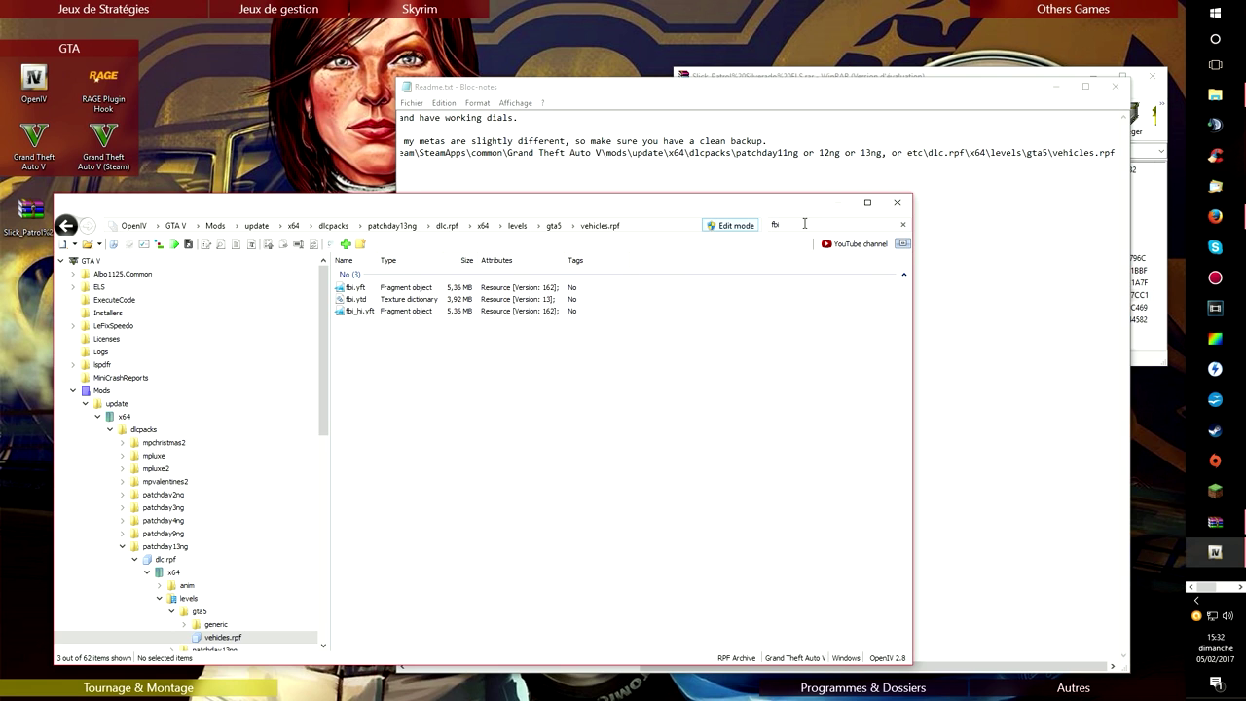
key(BackSpace)
key(BackSpace)
key(BackSpace)
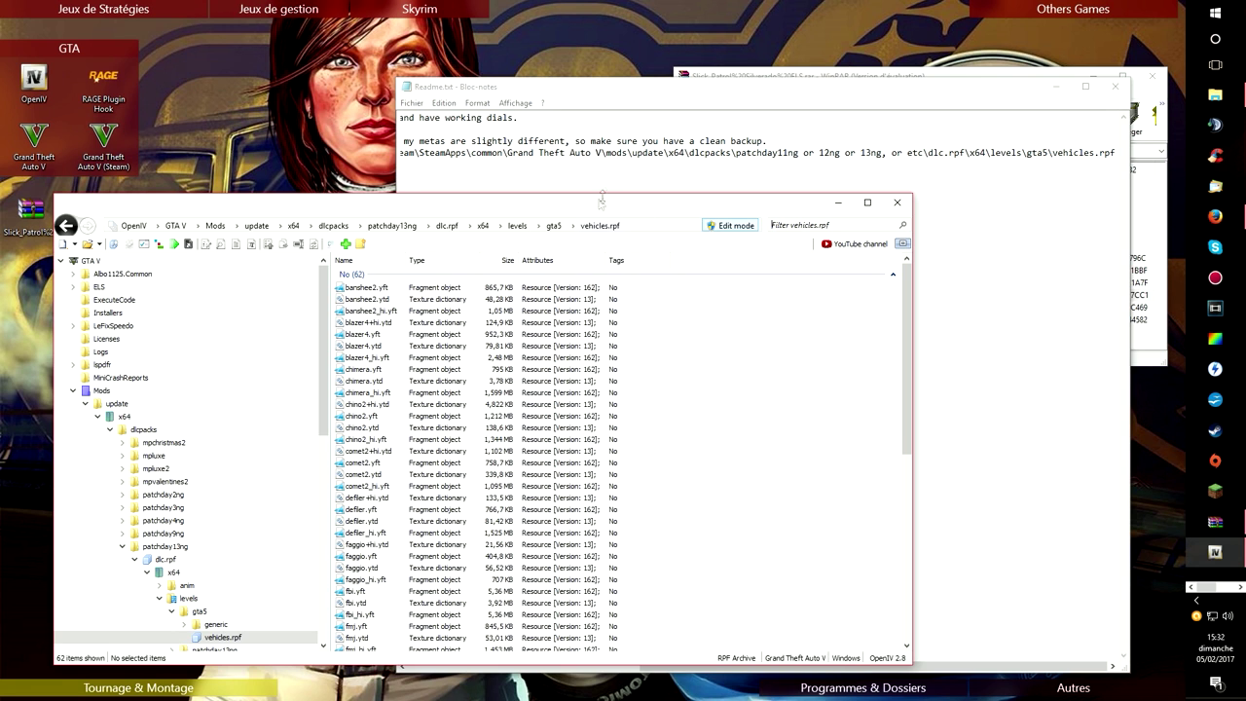
- Add fbi2.yft, fbi2.ytd and fbi2_hi.yft from the Silverado archive to the patchday13ng vehicles.rpf
click(841, 77)
drag(714, 295, 705, 287)
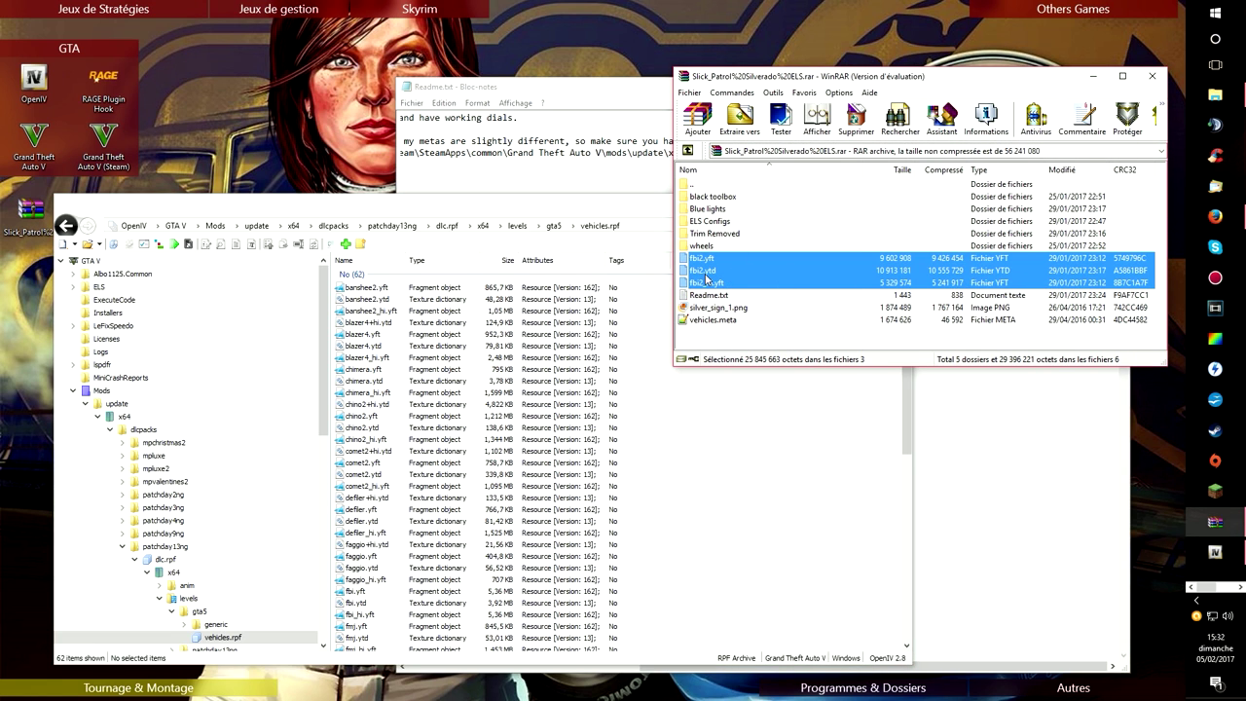
drag(716, 269, 715, 455)
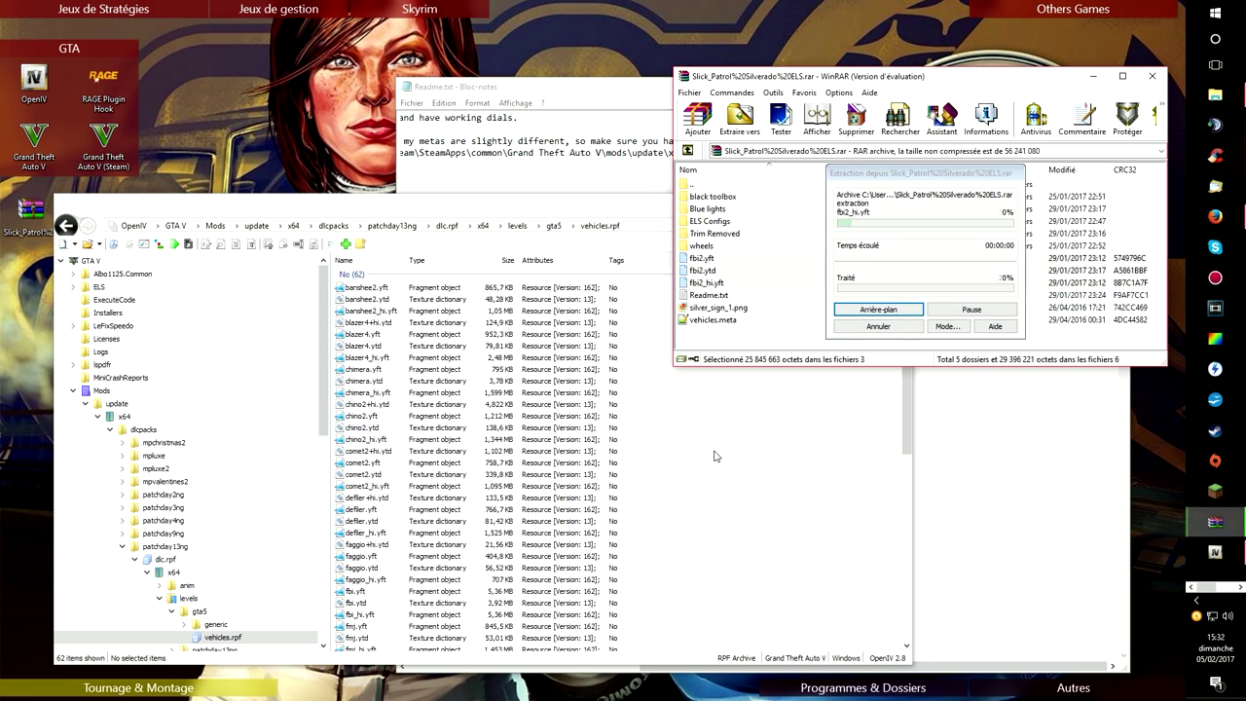
- Filter vehicles.rpf by "fbi2", preview the fbi2.yft truck in the model viewer, and return to the archive with its files deselected
click(827, 228)
text(fbi2)
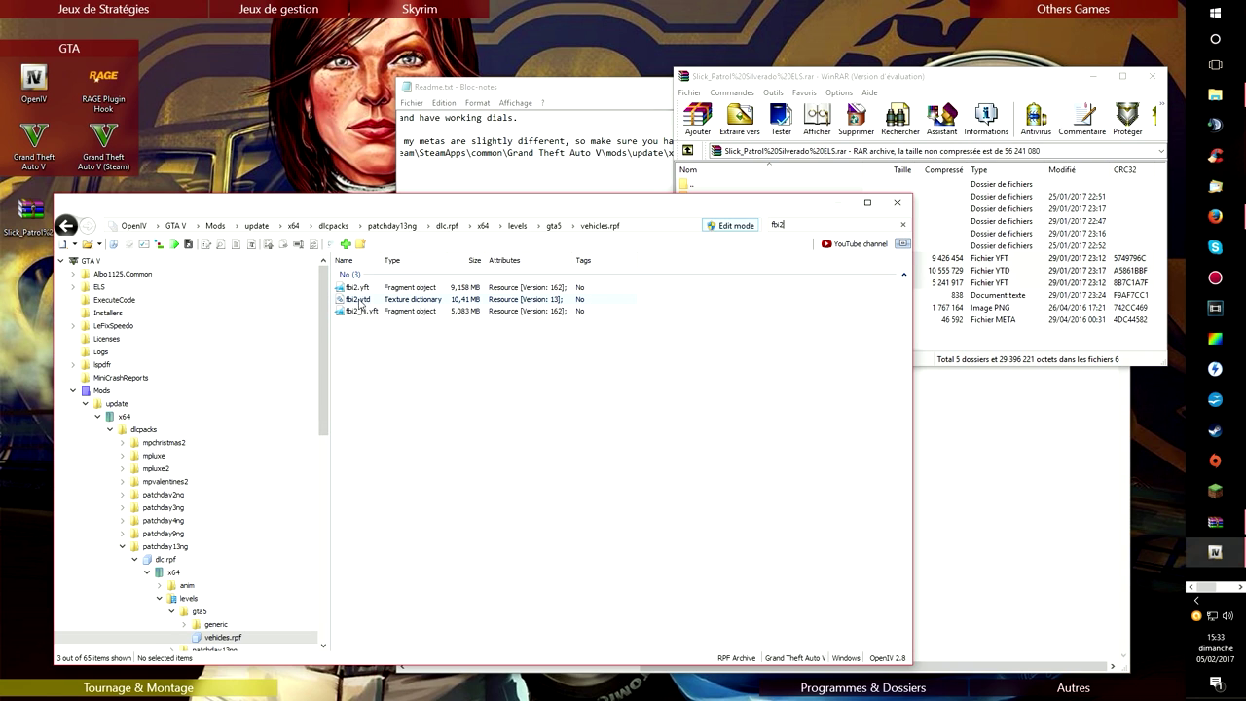
click(364, 289)
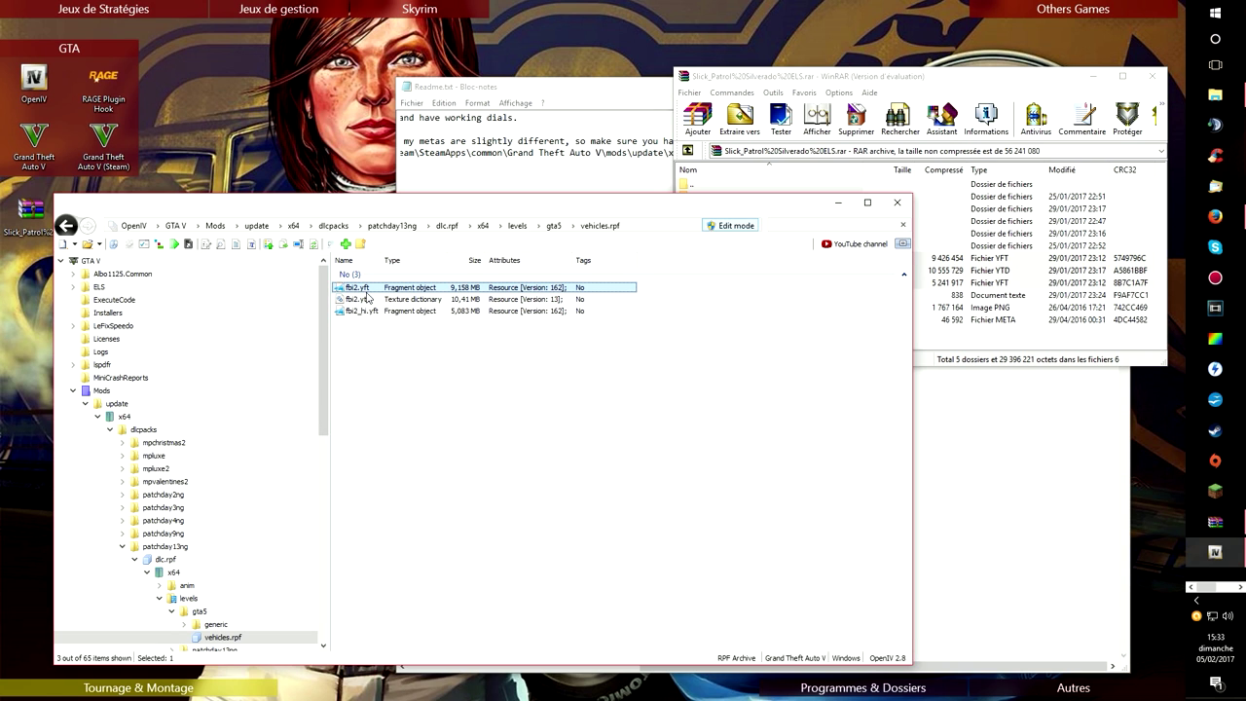
double_click(378, 290)
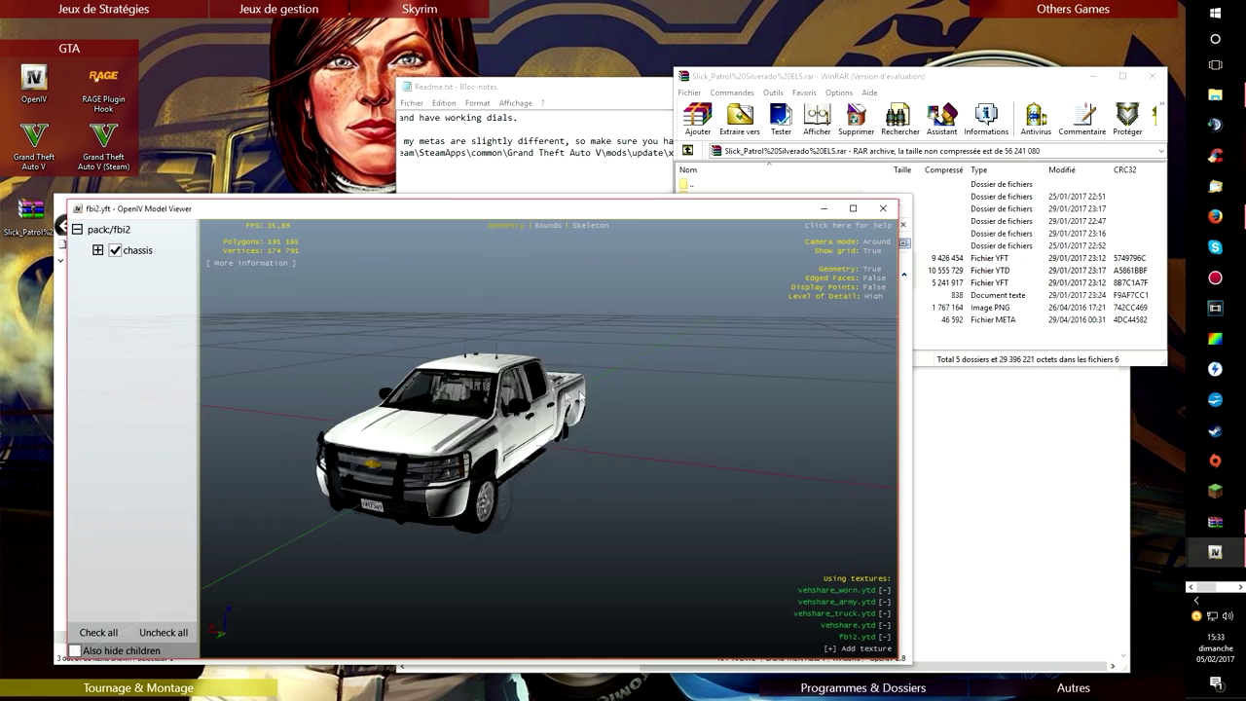
drag(773, 380, 888, 232)
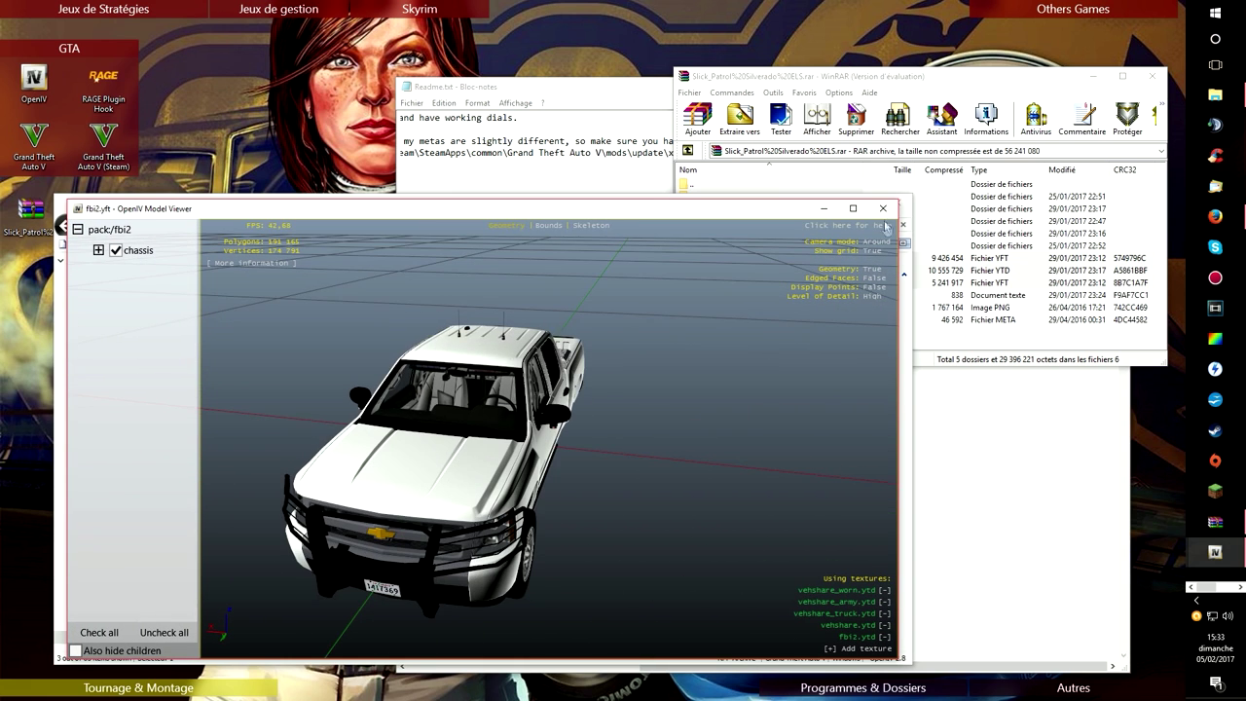
click(883, 208)
click(830, 87)
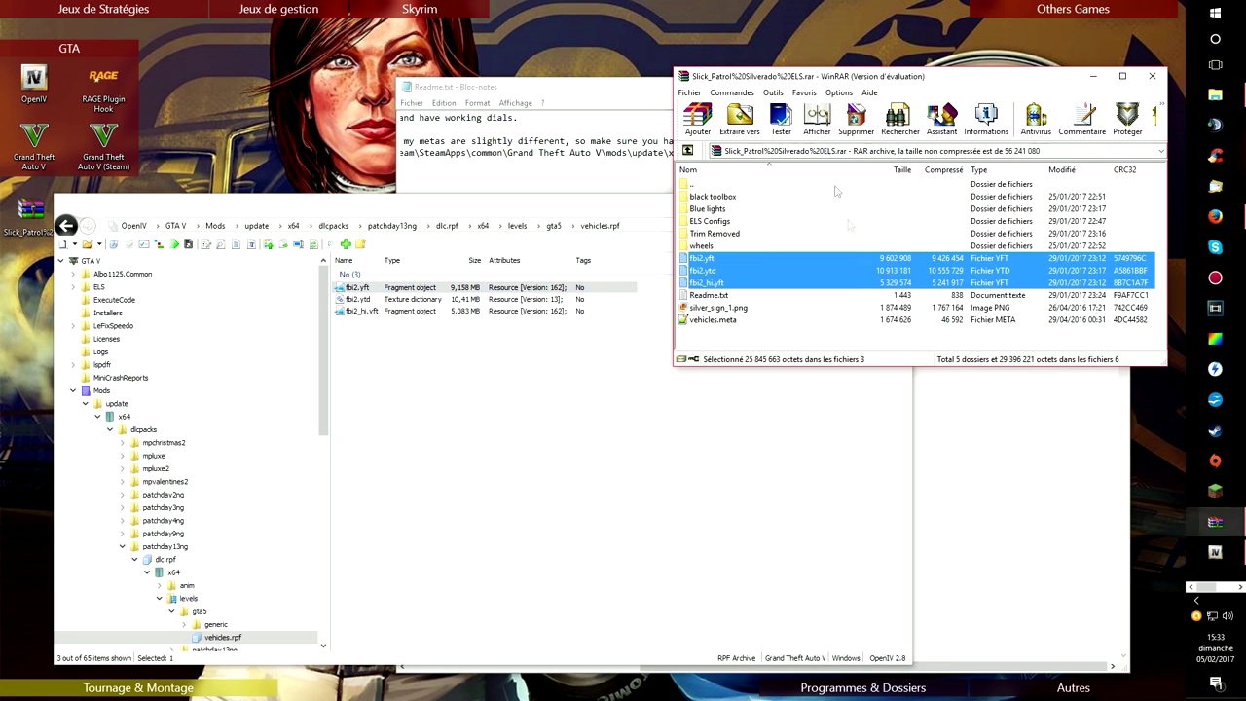
click(722, 336)
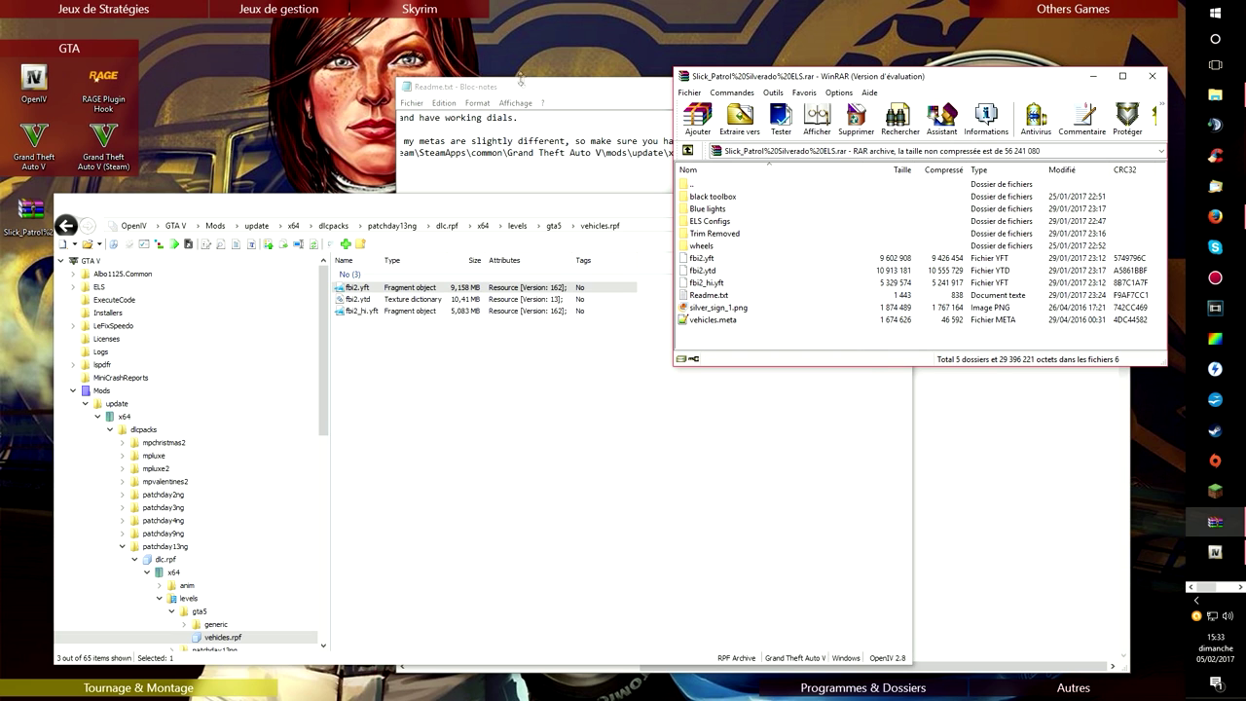
- Consult the vehicles.meta instructions in the Readme and extract vehicles.meta from the Silverado archive to the desktop
click(531, 87)
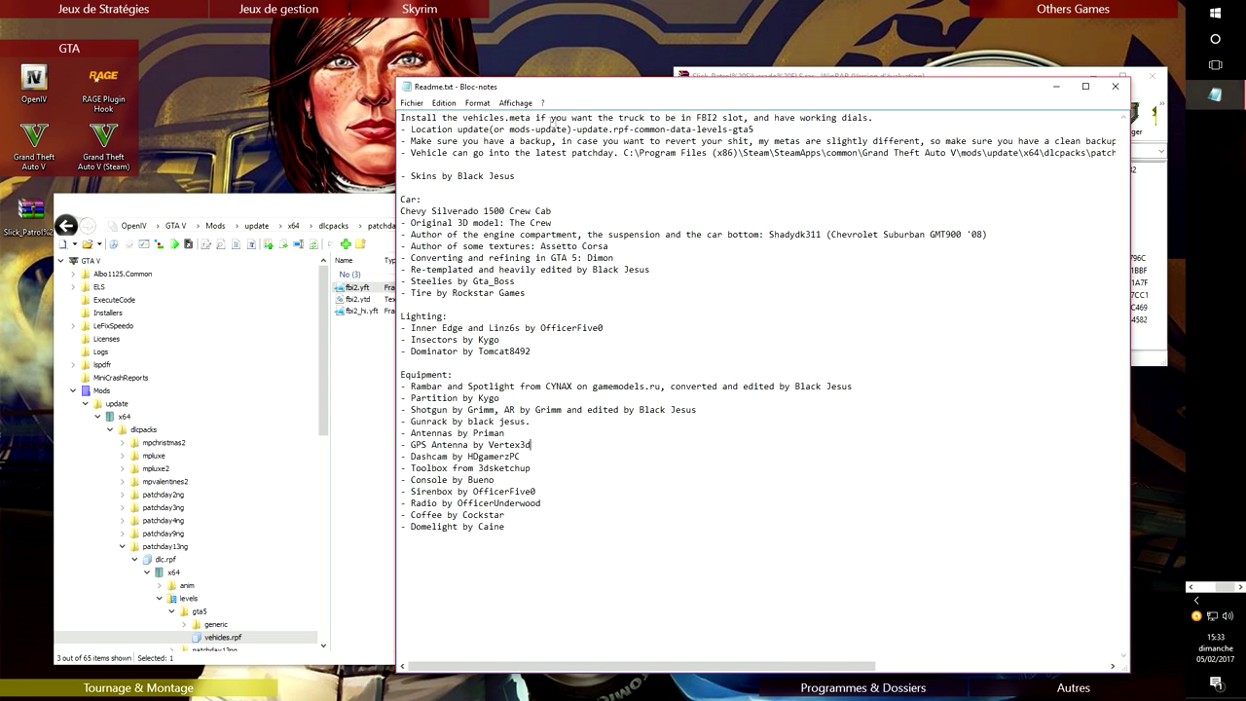
click(787, 77)
click(718, 319)
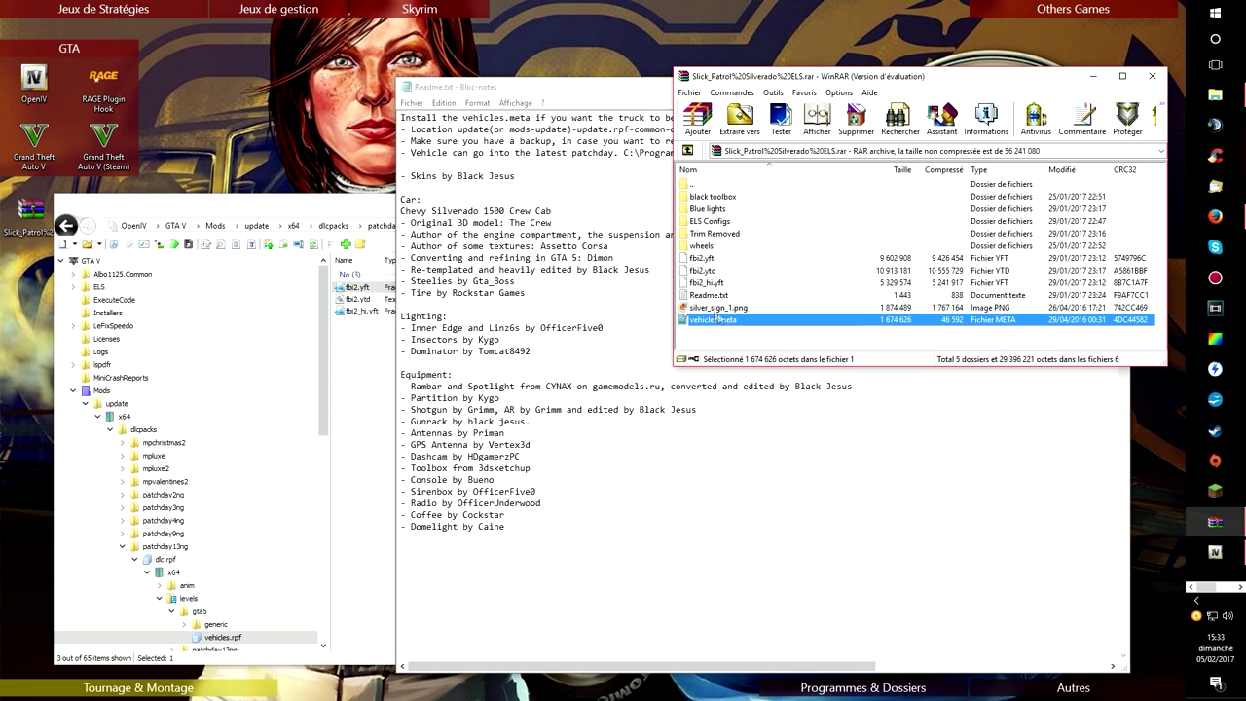
drag(376, 207, 409, 207)
click(1022, 348)
drag(728, 327, 36, 278)
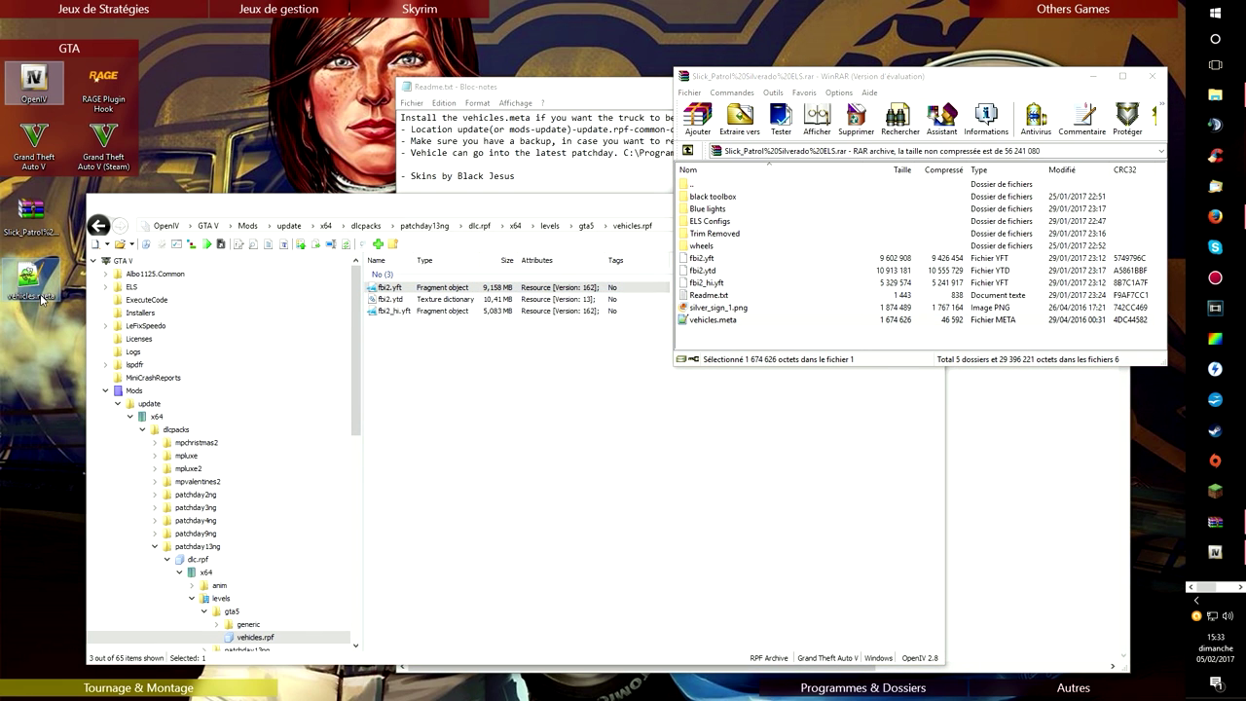
- Rename the mod's extracted vehicles.meta on the desktop as vehicle.meta
click(40, 294)
click(37, 296)
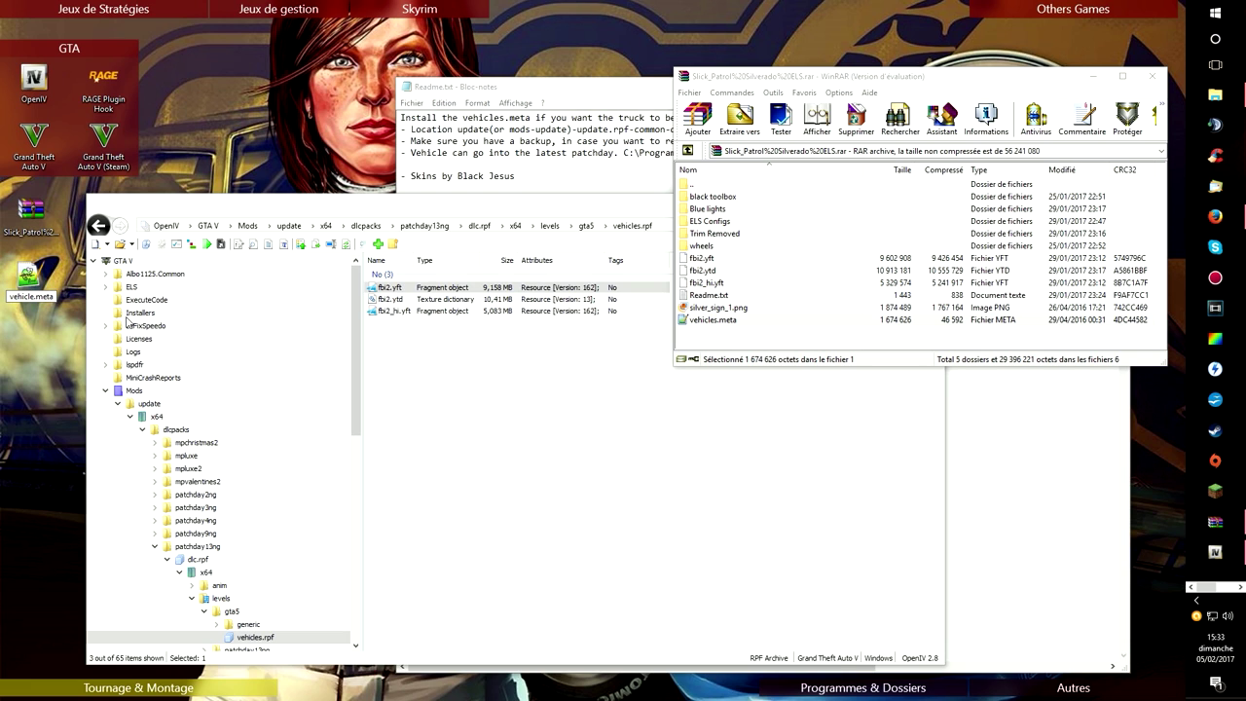
key(Return)
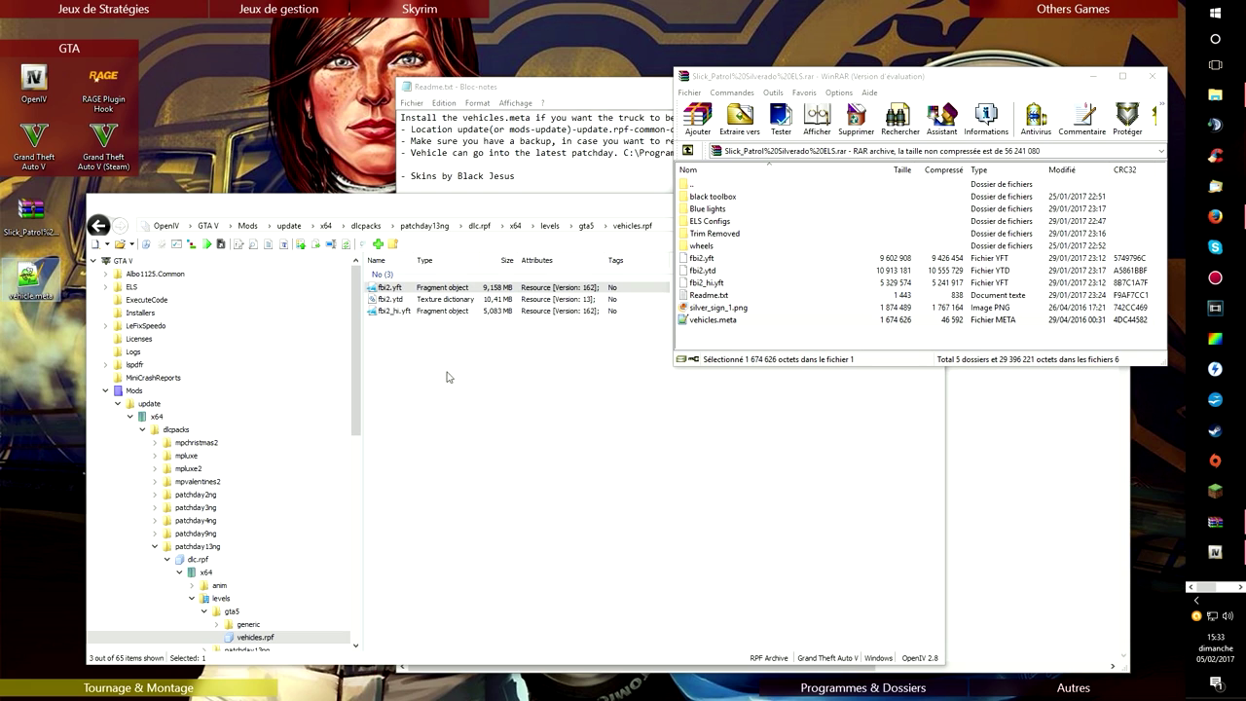
- Check the vehicles.meta location in the Readme, open common\data\levels\gta5 inside Mods\update\update.rpf, and clear the file filter
click(532, 93)
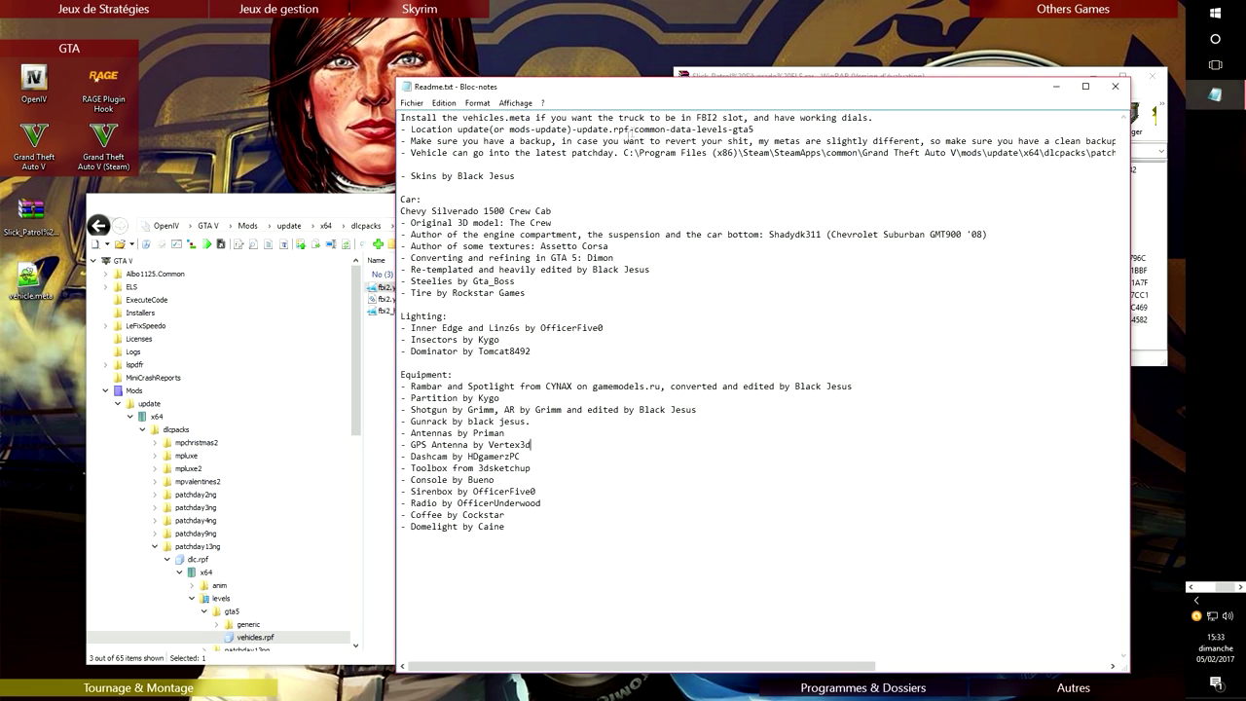
click(131, 417)
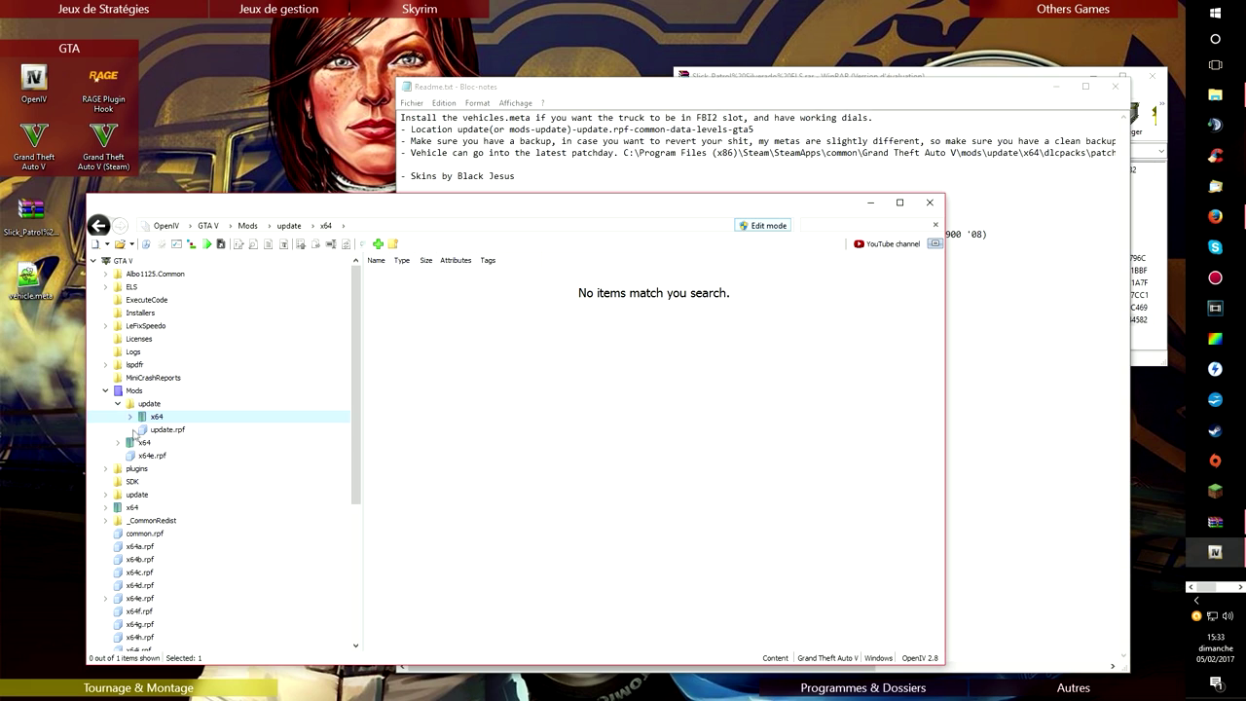
click(133, 431)
click(130, 430)
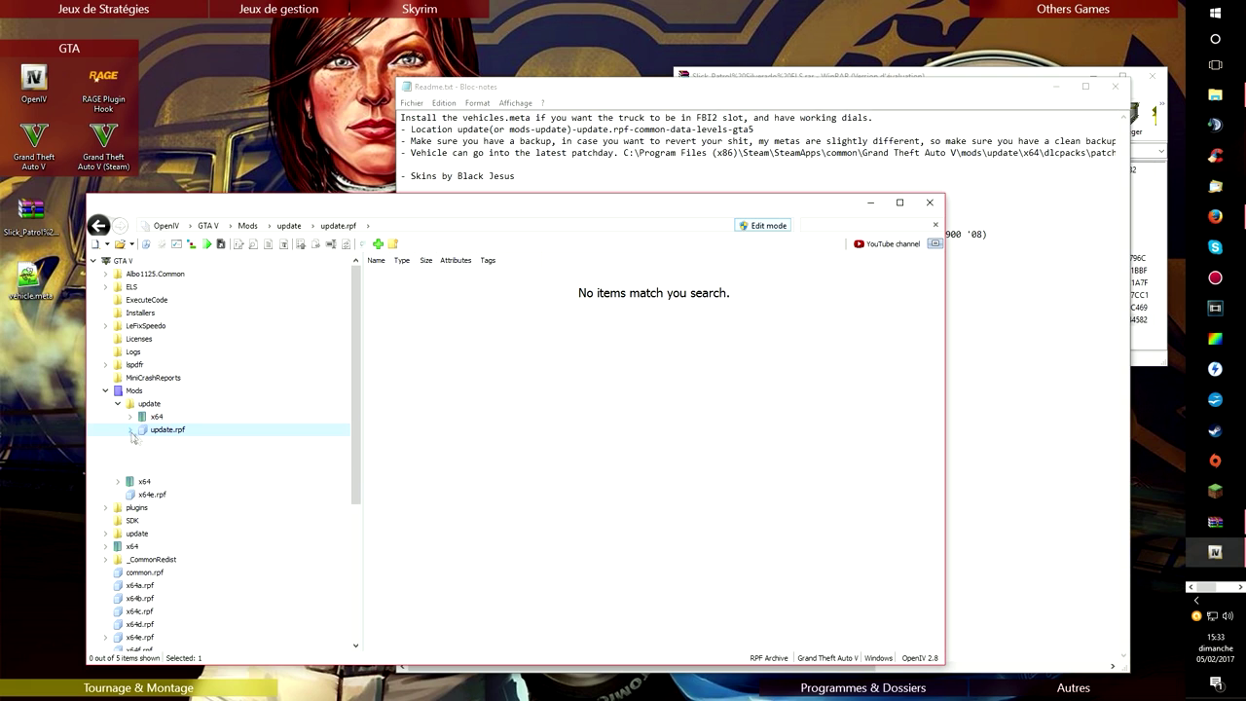
click(143, 443)
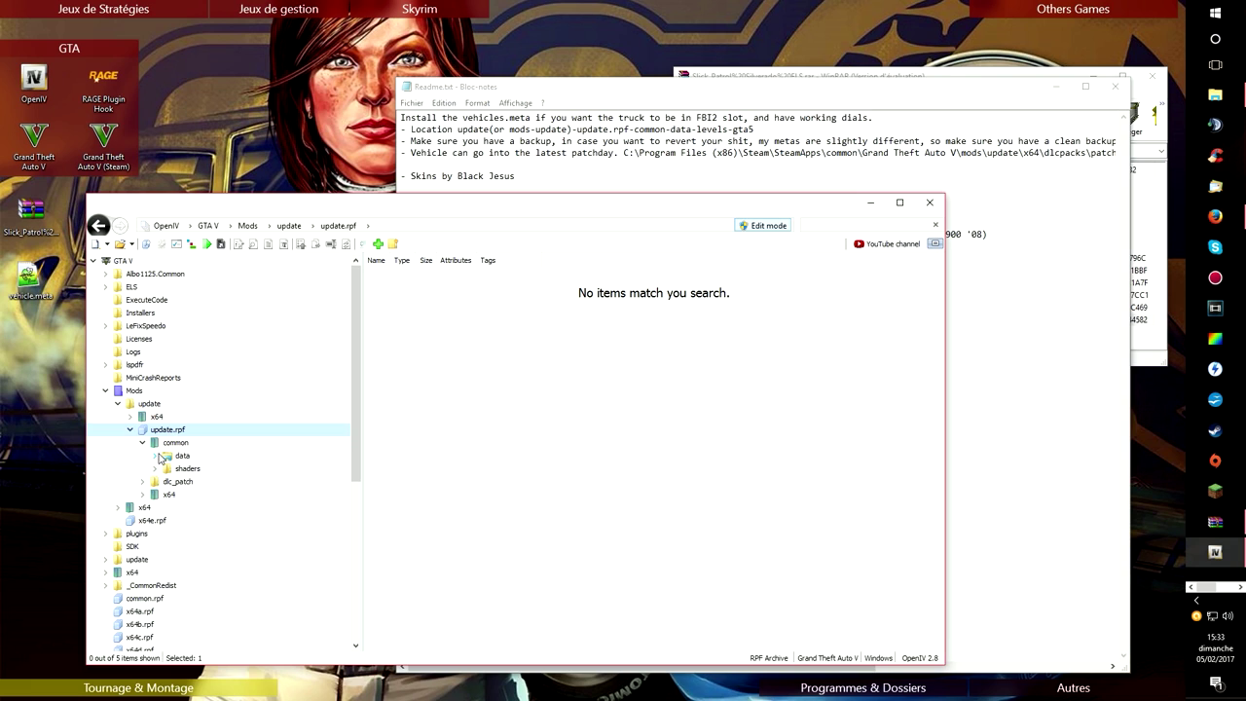
click(157, 455)
click(167, 534)
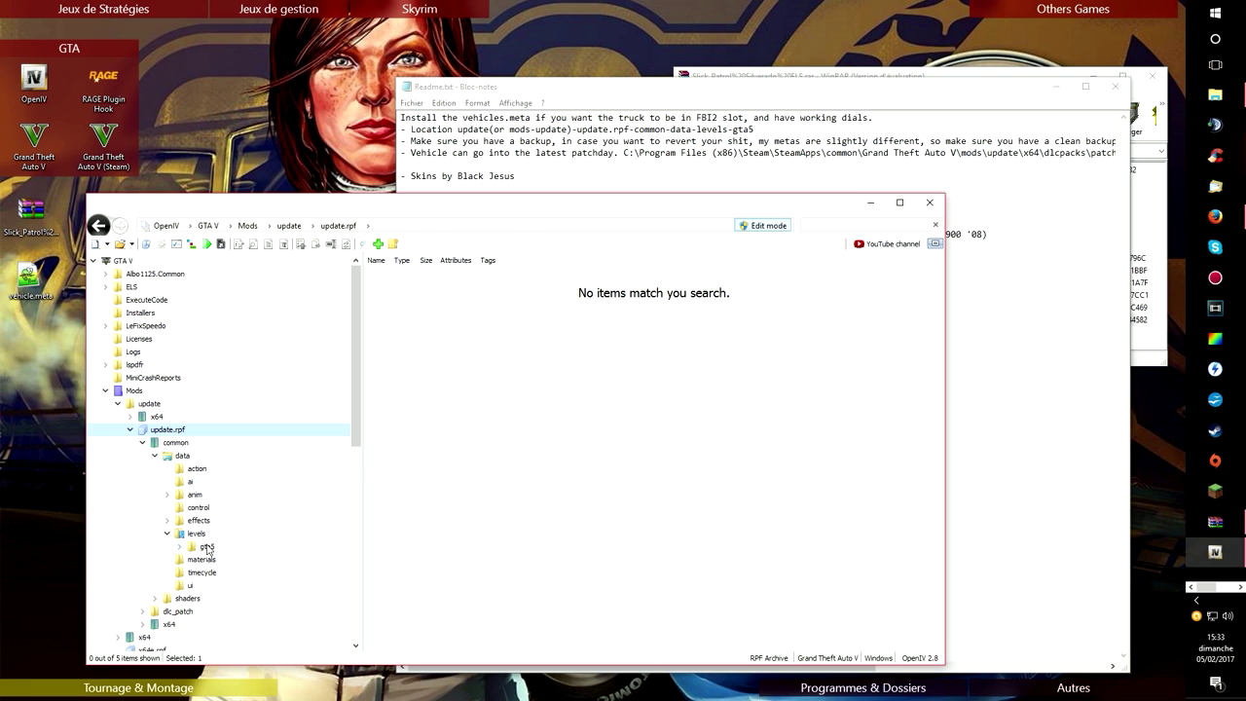
click(207, 546)
key(BackSpace)
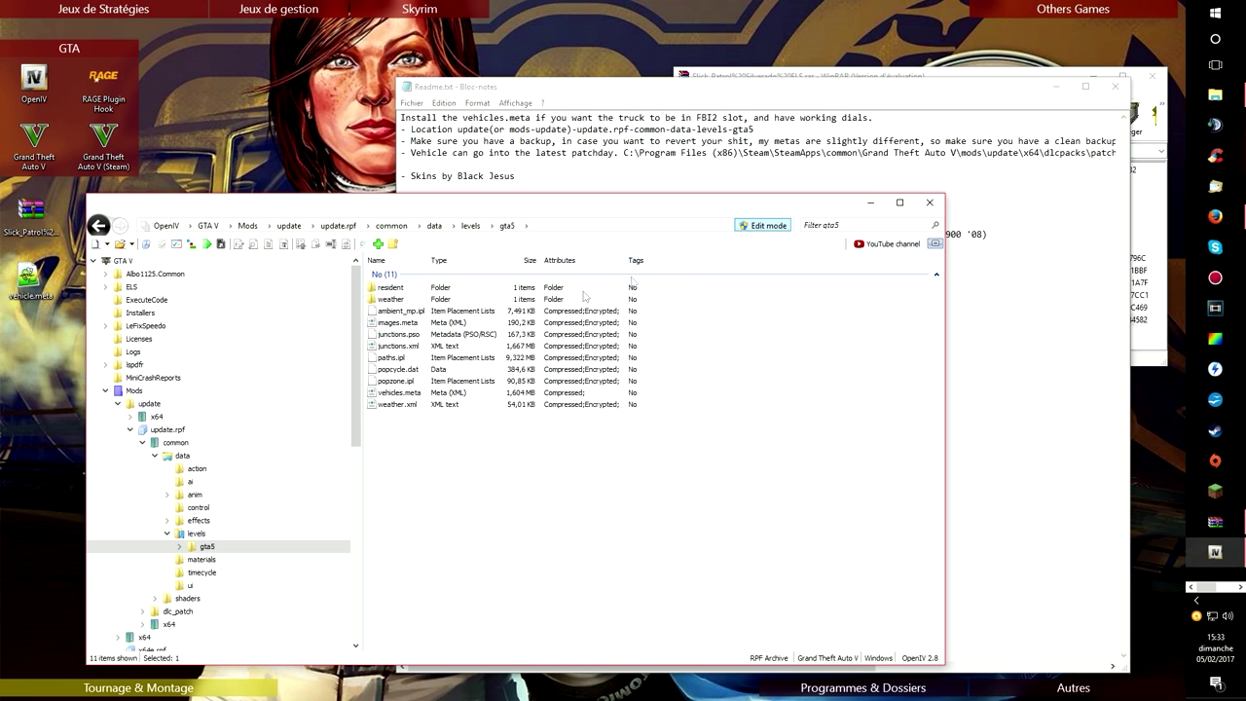
- Extract the game's vehicles.meta from update.rpf to the desktop and open it in Notepad++, declining the update
click(404, 394)
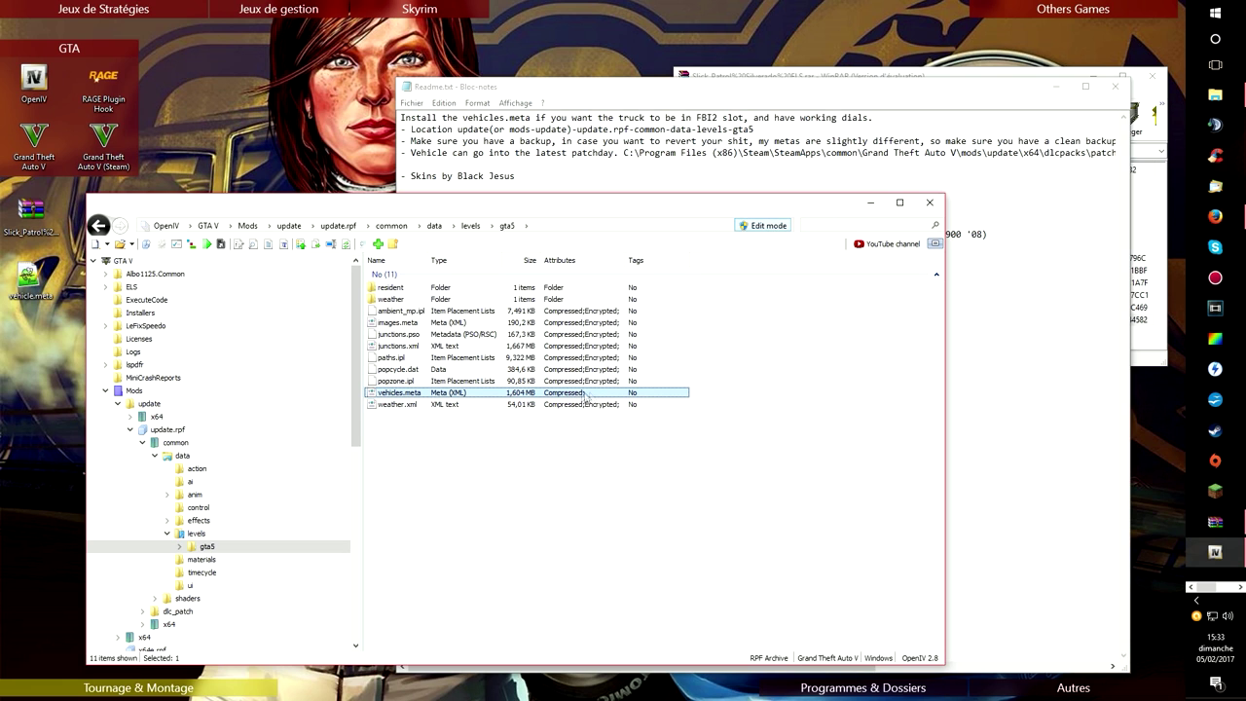
drag(294, 378, 34, 347)
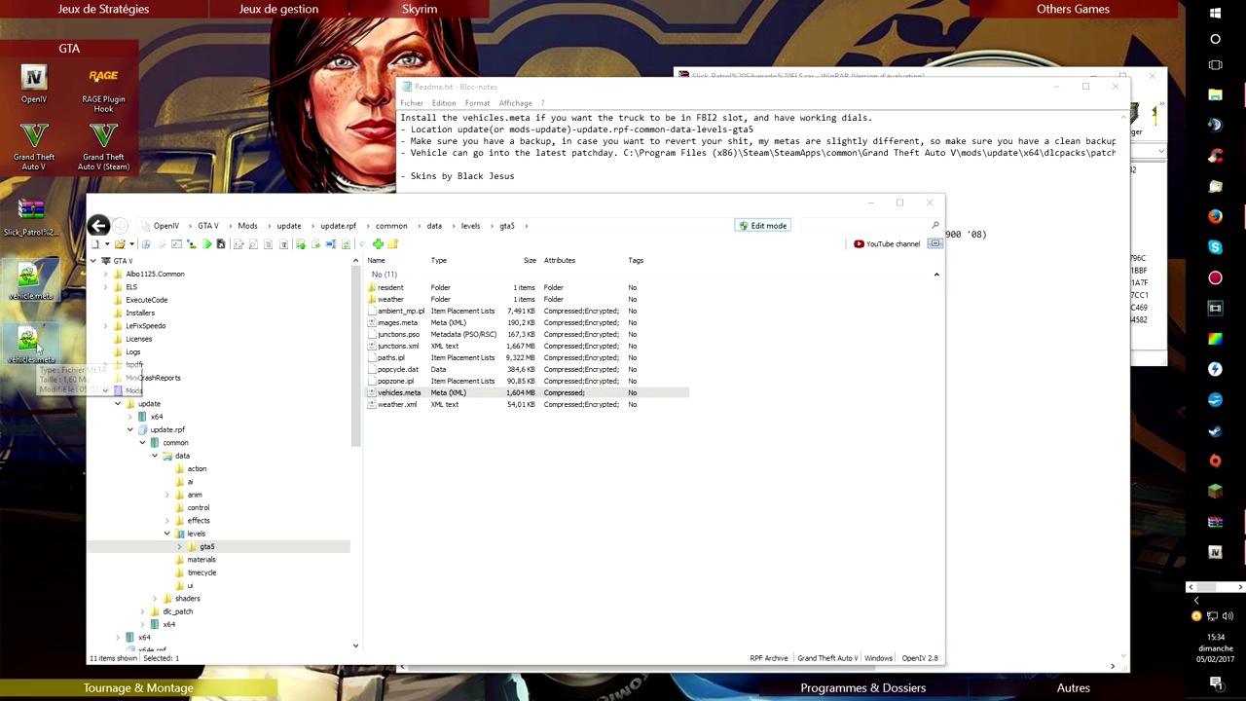
double_click(27, 339)
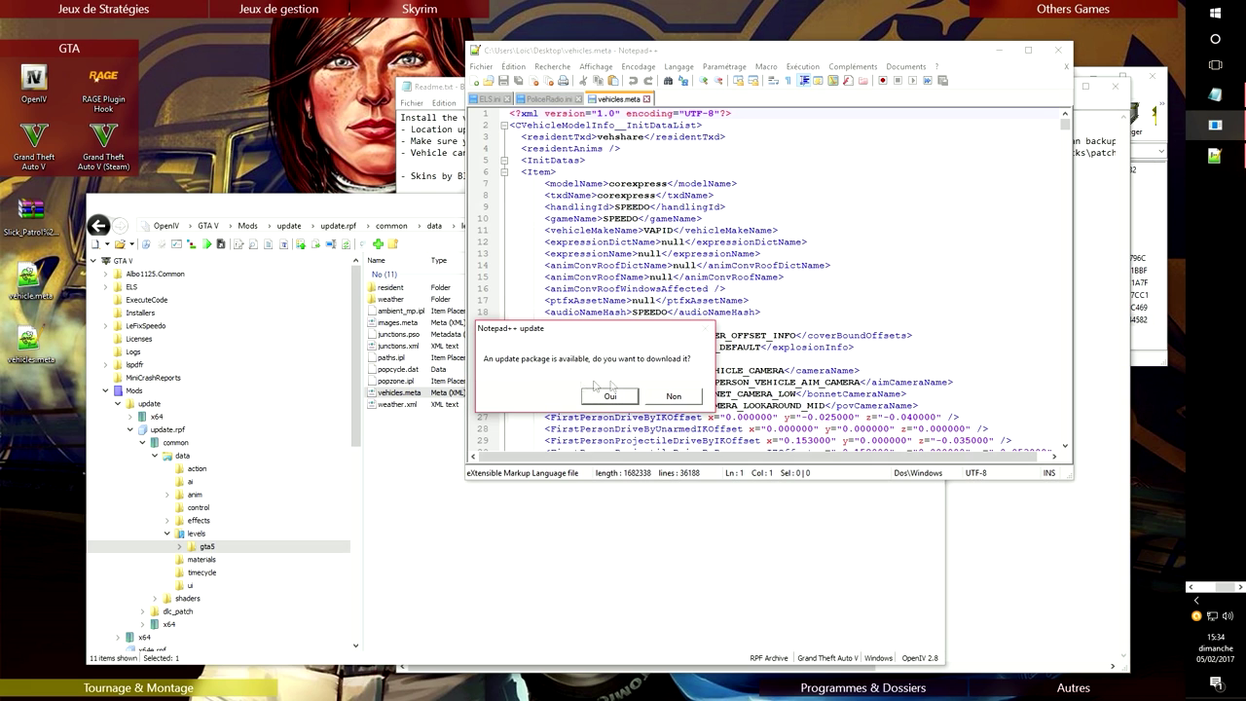
click(694, 397)
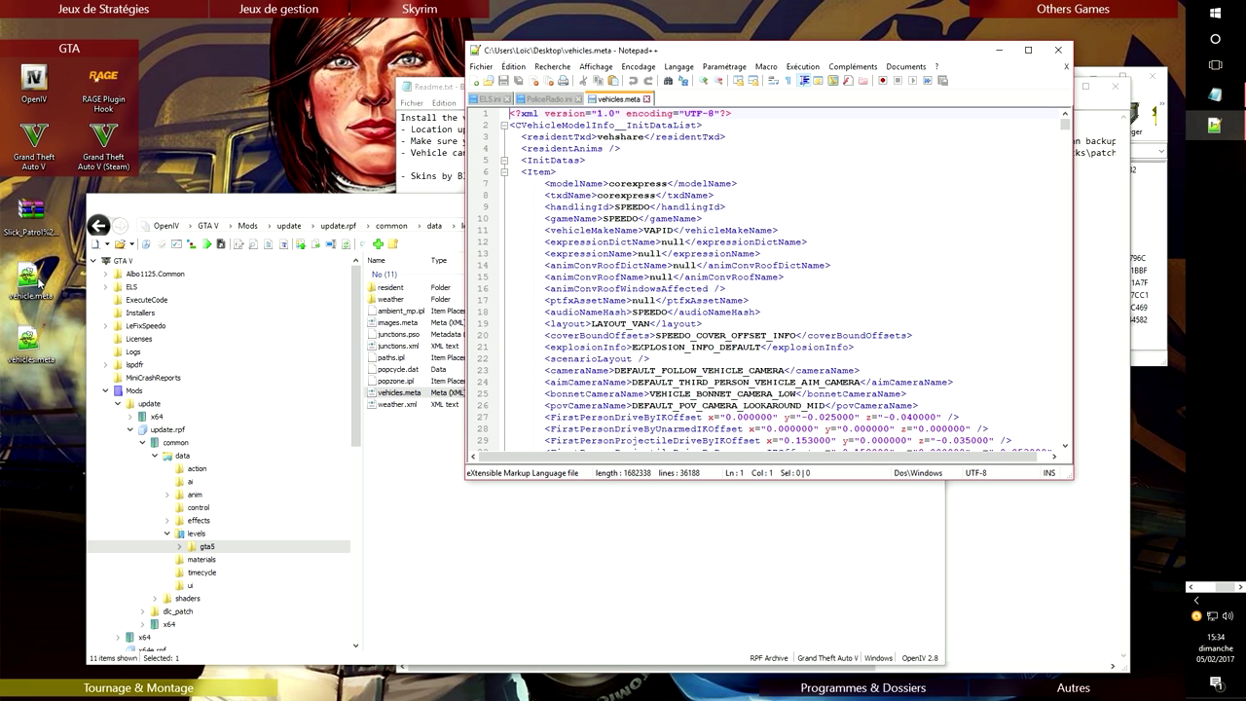
- Close the ELS.ini and PoliceRadio.ini files and open the mod's vehicle.meta alongside the game's vehicles.meta
click(507, 99)
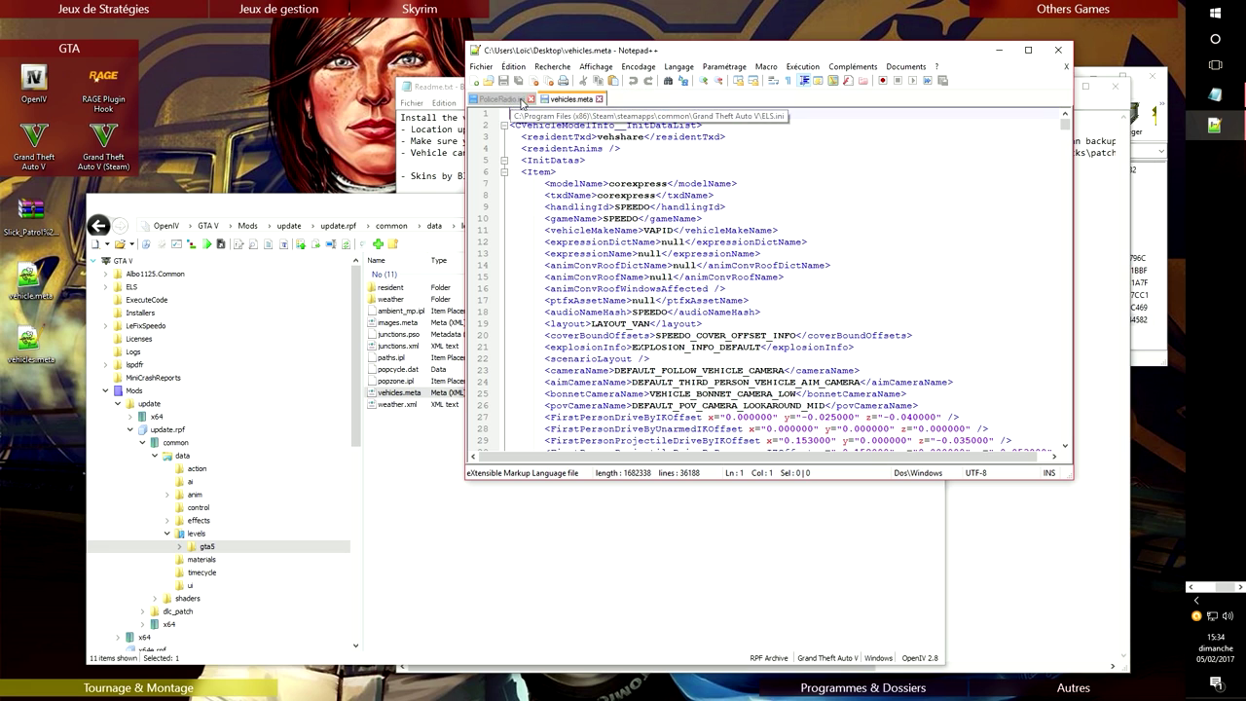
click(529, 99)
click(30, 284)
drag(29, 284, 548, 114)
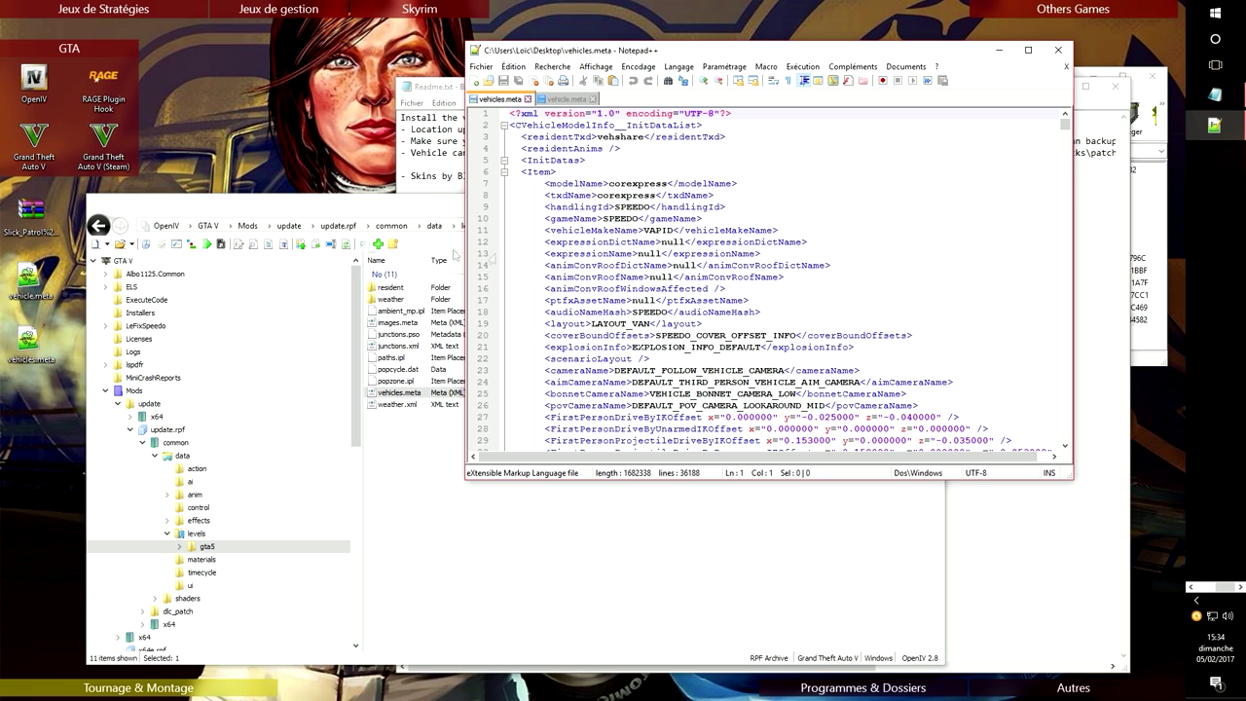
mouse_move(739, 57)
mouse_down()
mouse_move(806, 71)
mouse_move(721, 70)
mouse_up()
click(560, 120)
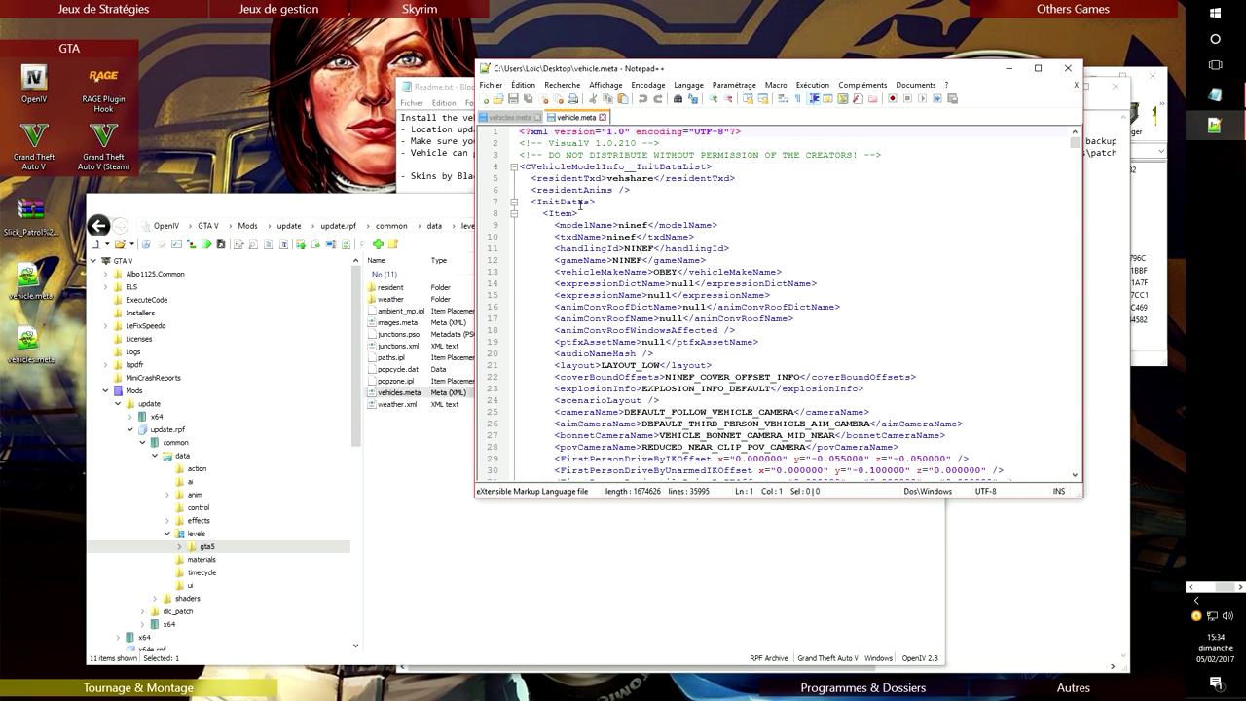
- Search the game's vehicles.meta for "fbi2" to locate its vehicle entry
click(507, 118)
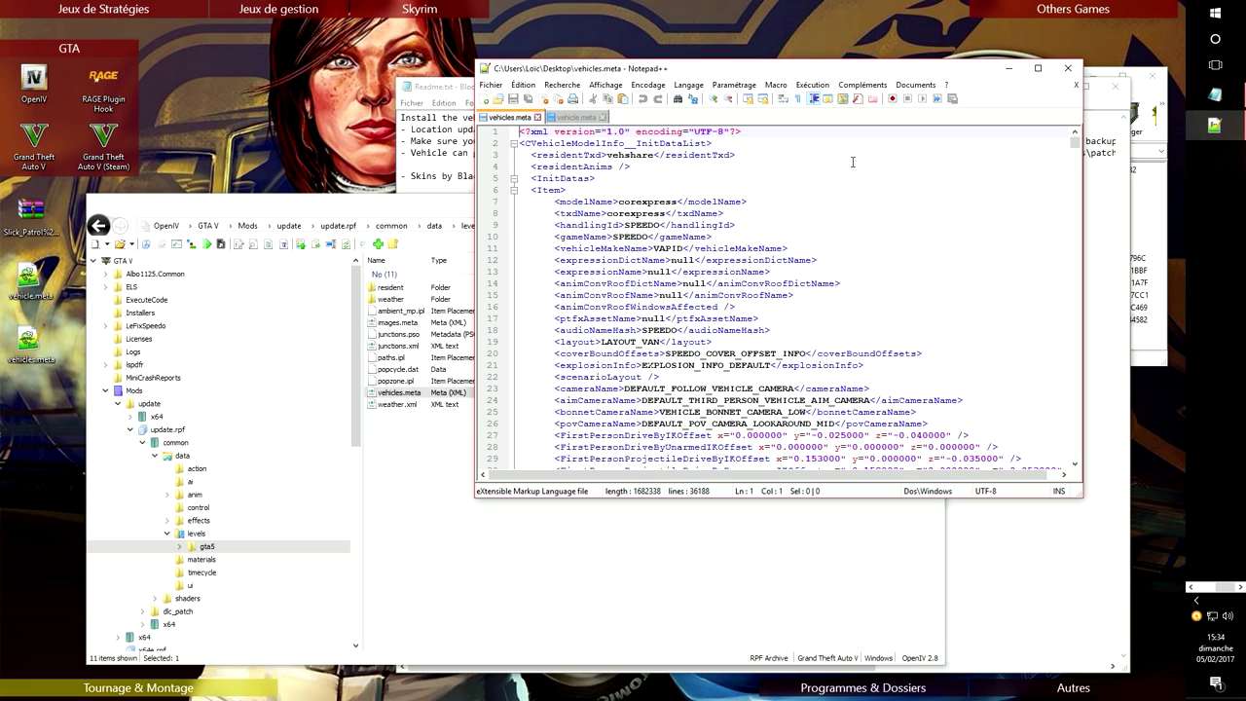
key(ctrl+f)
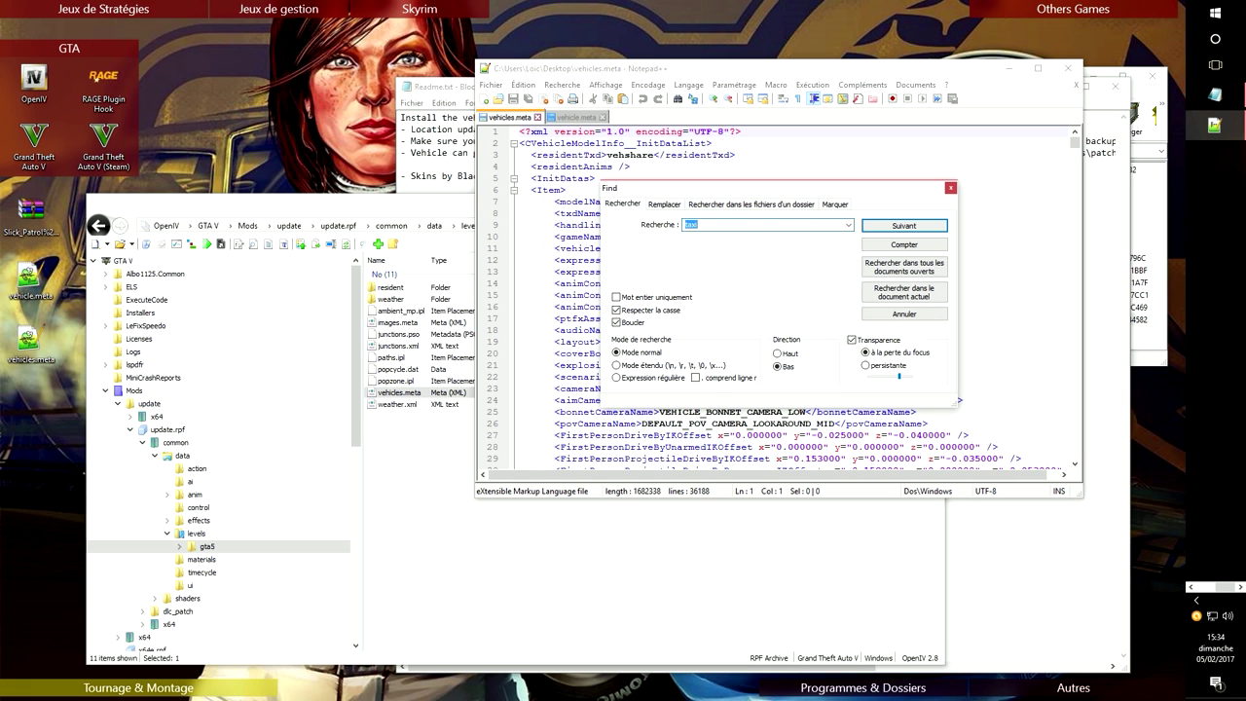
text(fbi2)
key(Return)
drag(736, 192, 720, 167)
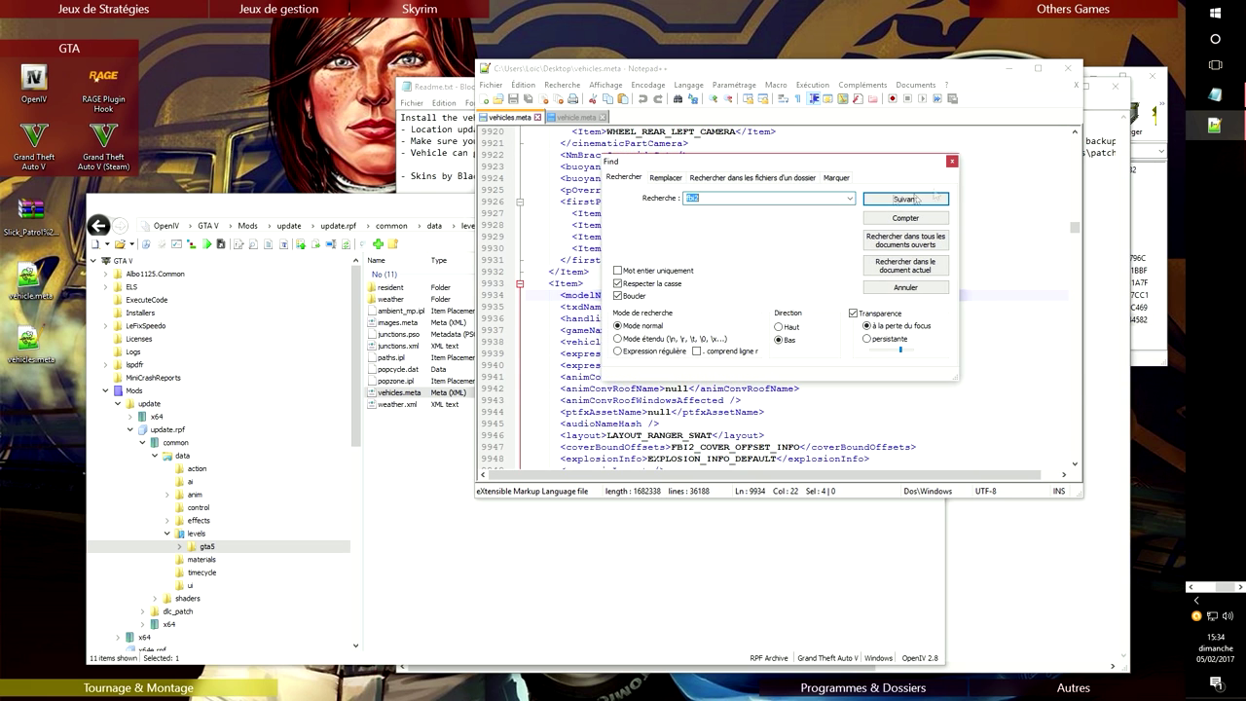
click(958, 164)
- Find the "fbi2" entry in the mod's vehicle.meta and copy its complete Item block
click(576, 117)
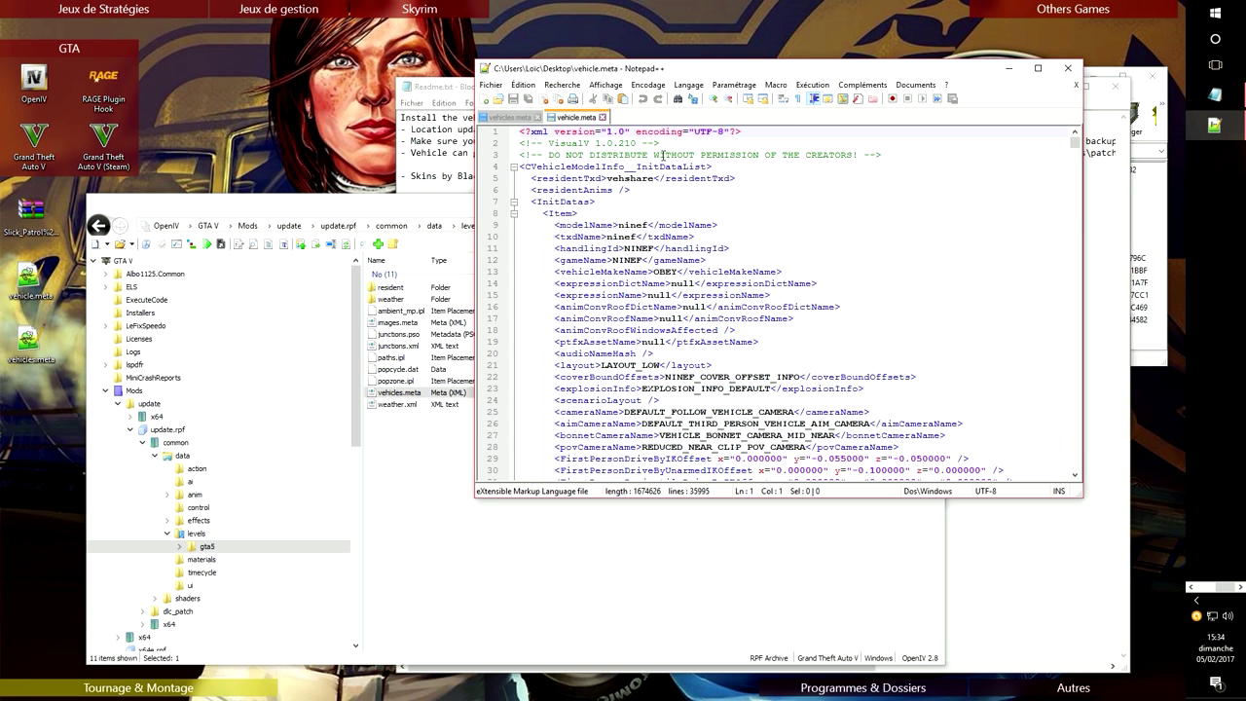
key(ctrl+f)
key(Return)
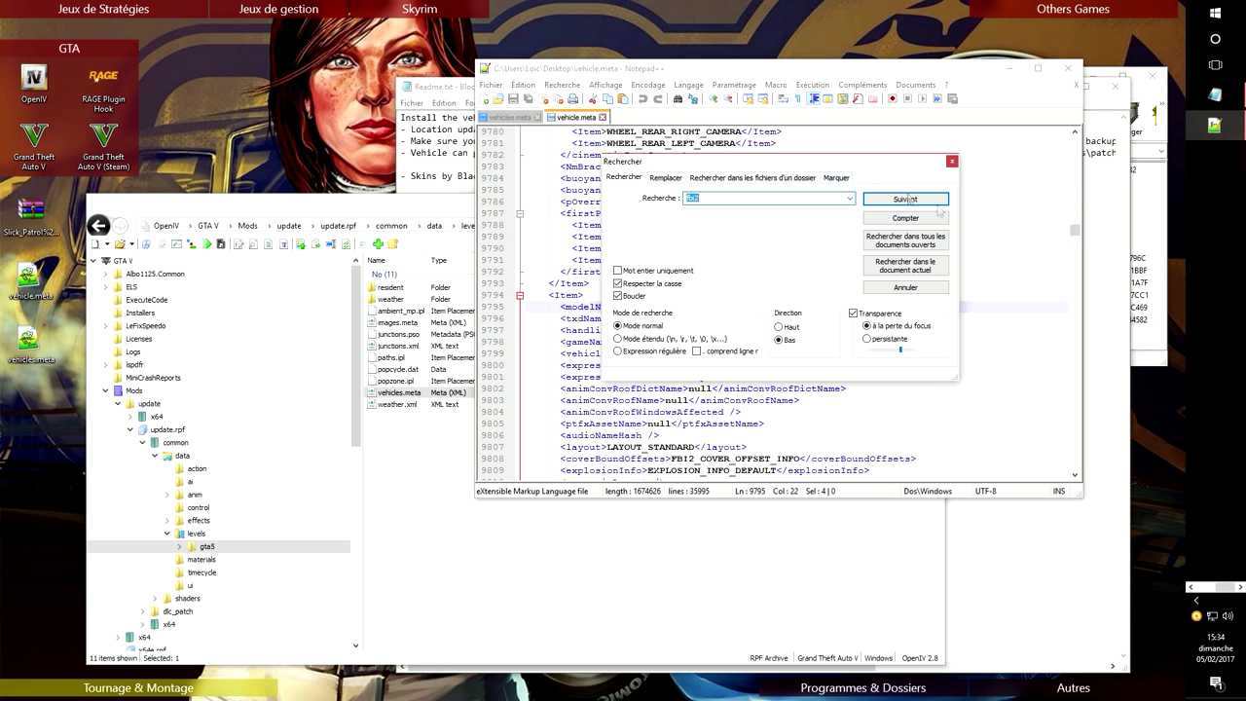
click(952, 162)
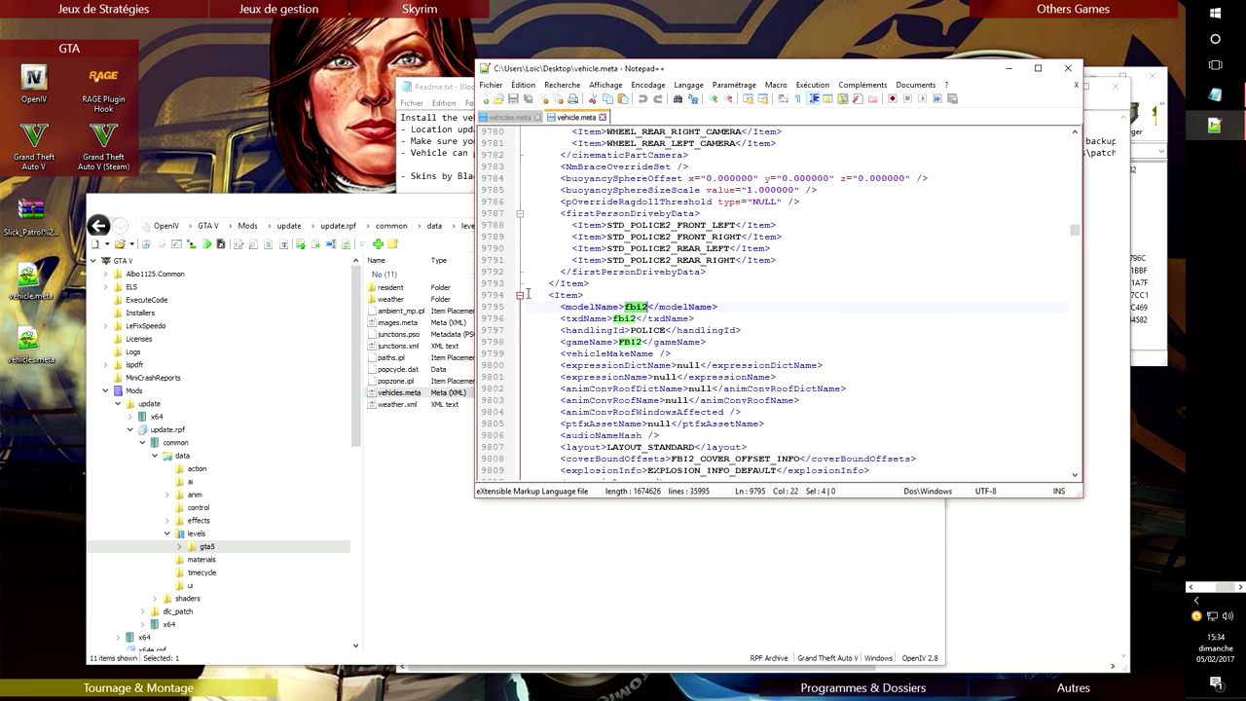
drag(528, 295, 716, 325)
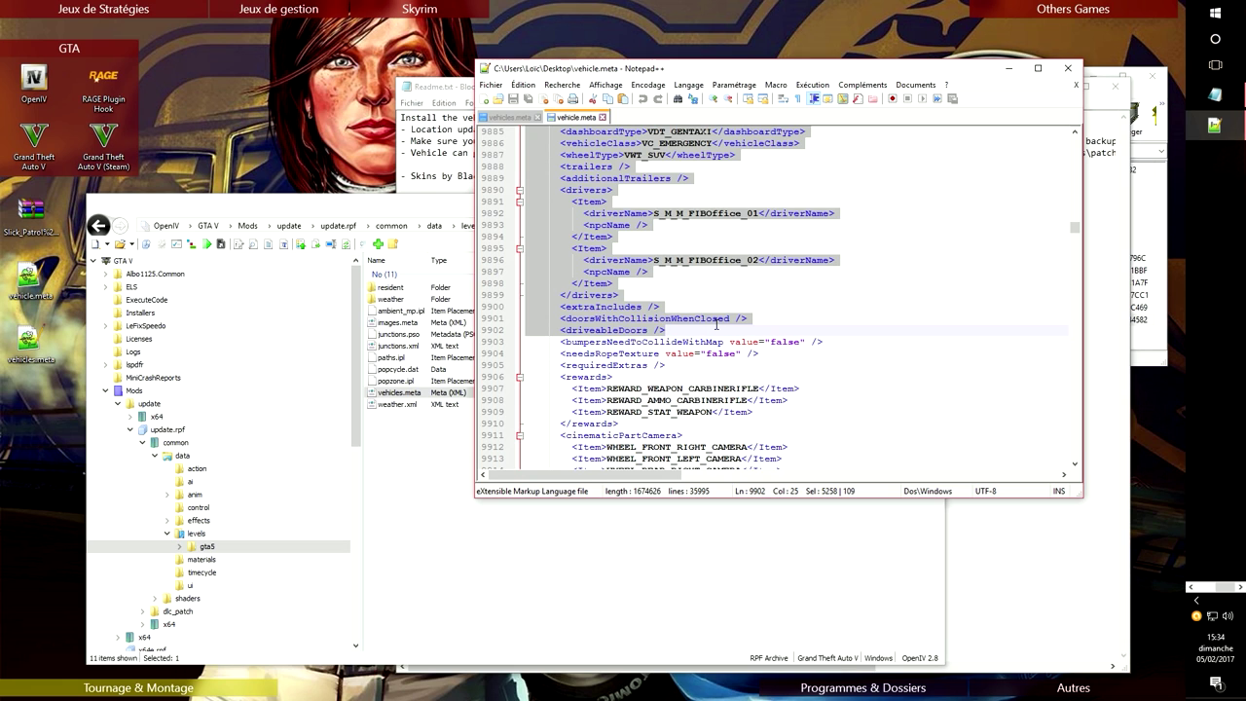
drag(722, 334, 597, 388)
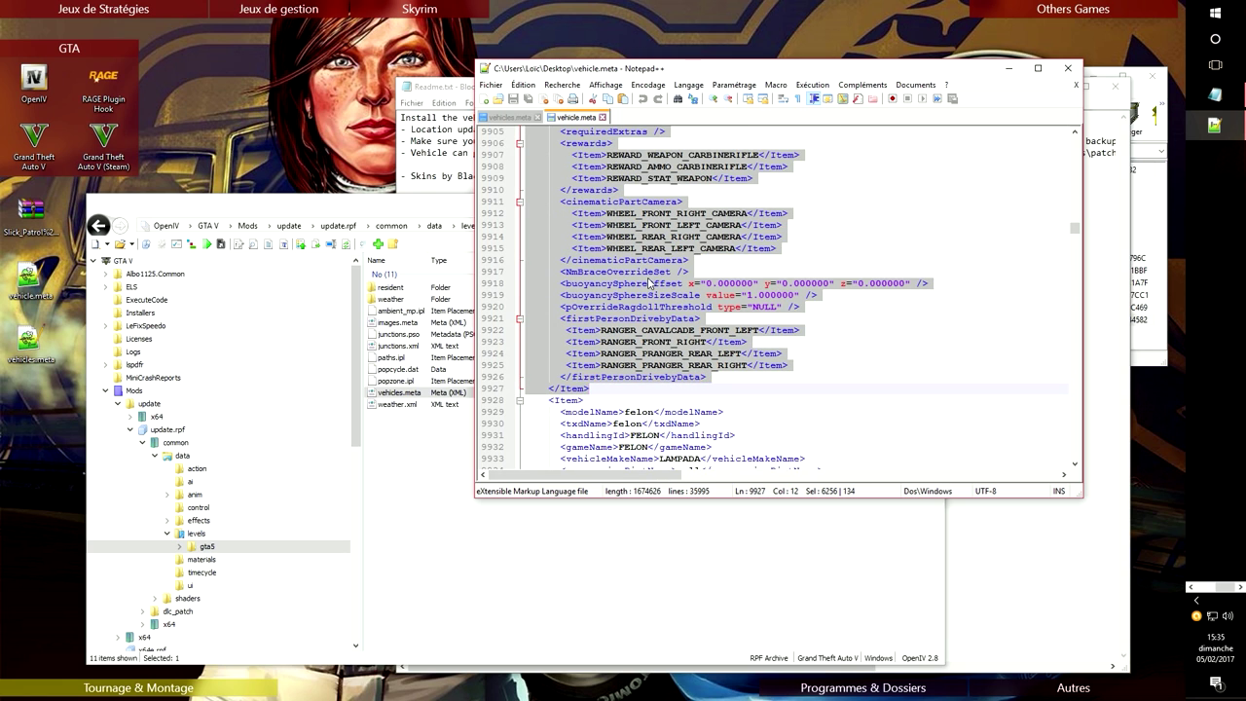
right_click(643, 282)
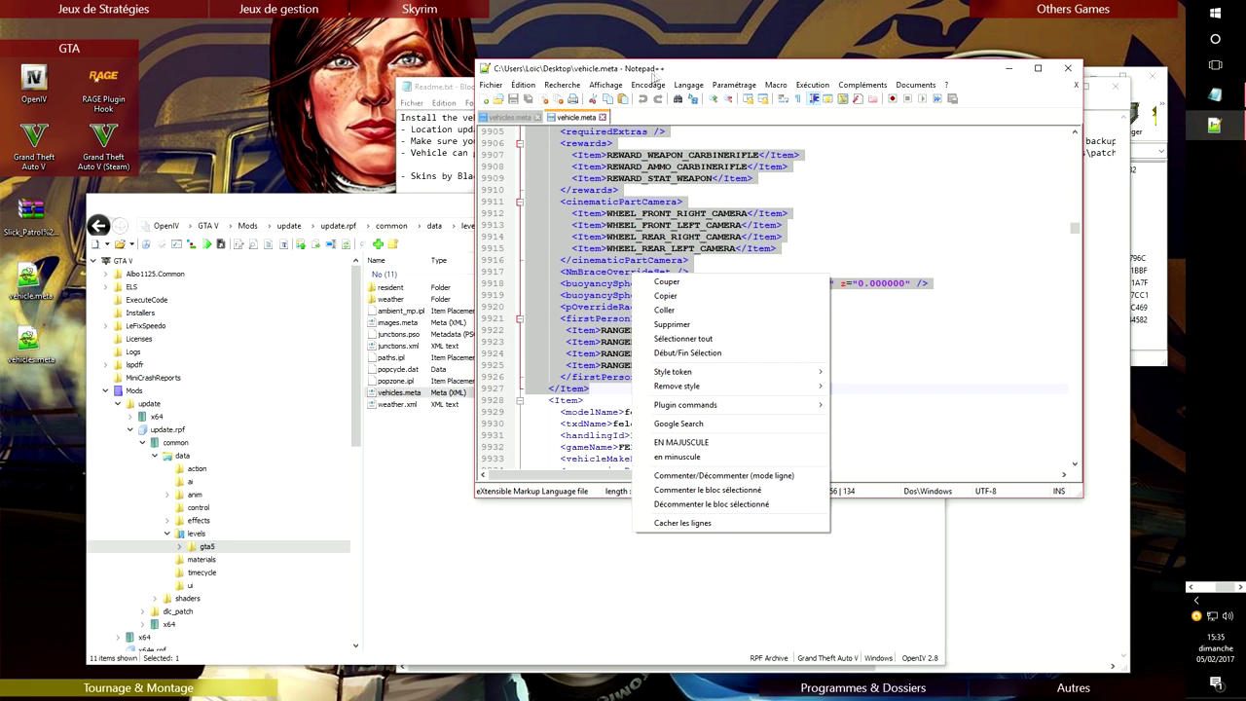
click(684, 71)
- Replace the complete fbi2 Item block in the game's vehicles.meta with the copied block and save the file
click(506, 117)
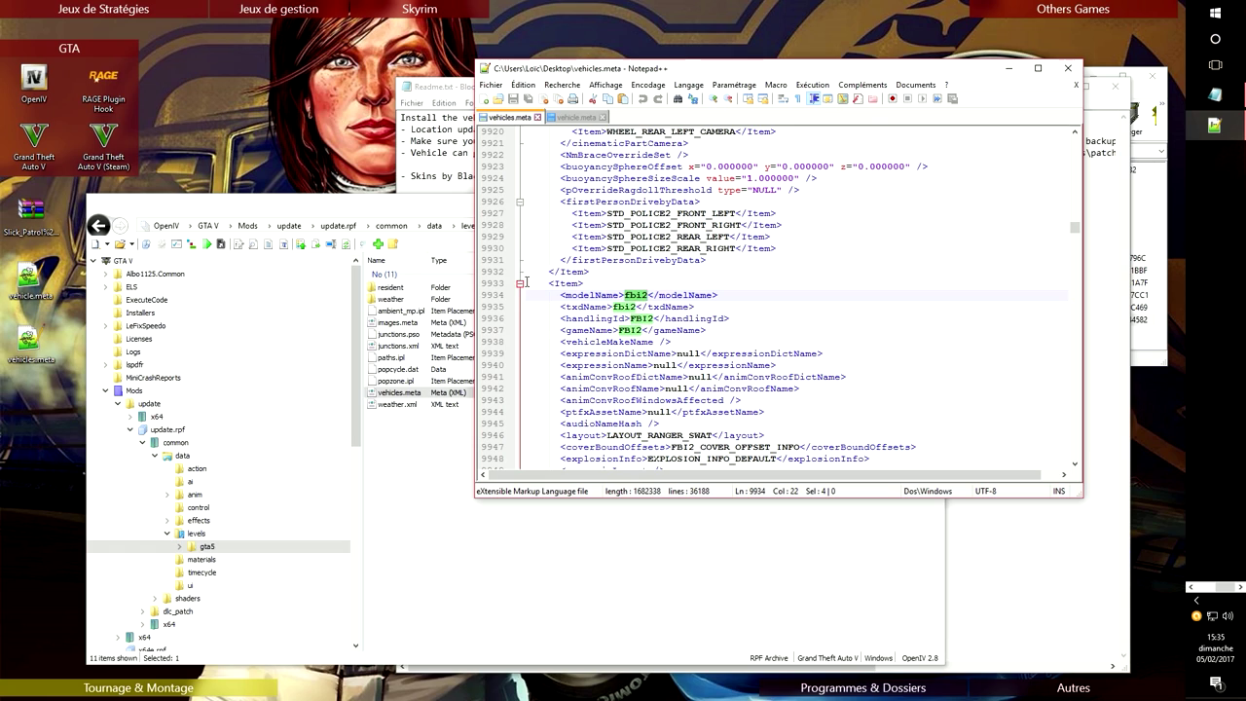
drag(525, 282, 600, 261)
scroll(595, 334, down, 20)
scroll(596, 336, down, 8)
scroll(614, 302, up, 2)
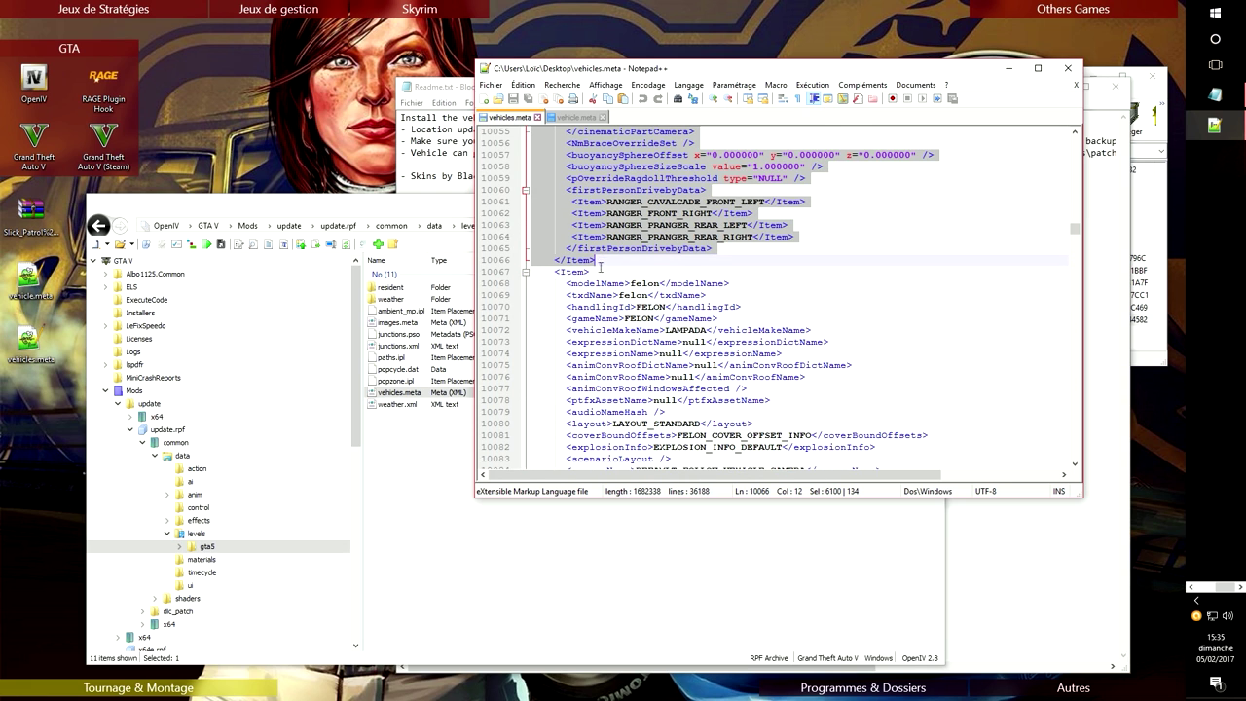
key(ctrl+v)
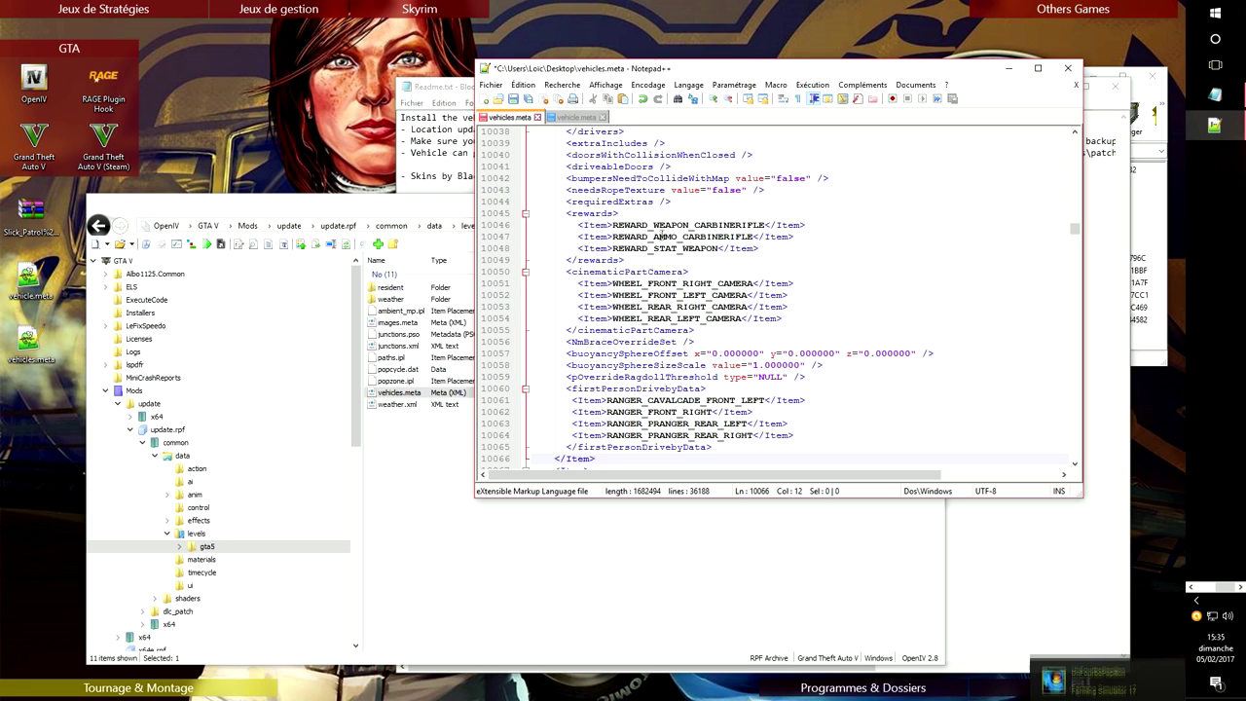
scroll(639, 307, up, 7)
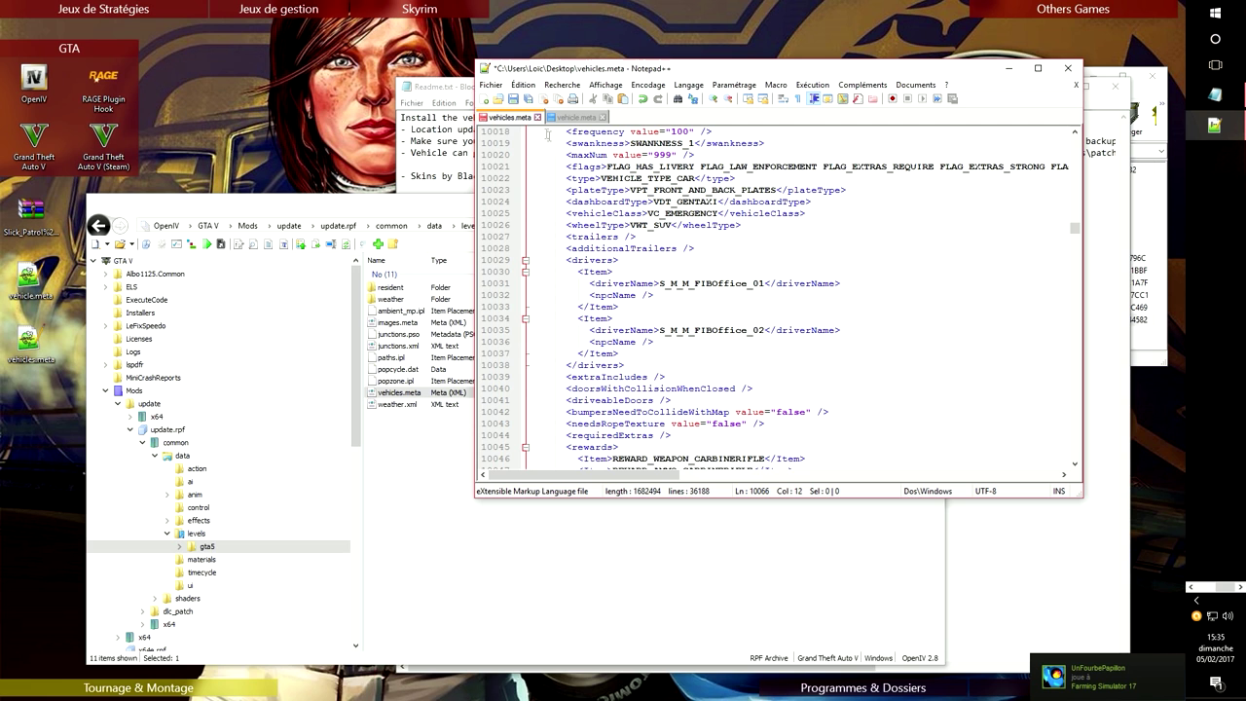
click(491, 86)
click(537, 173)
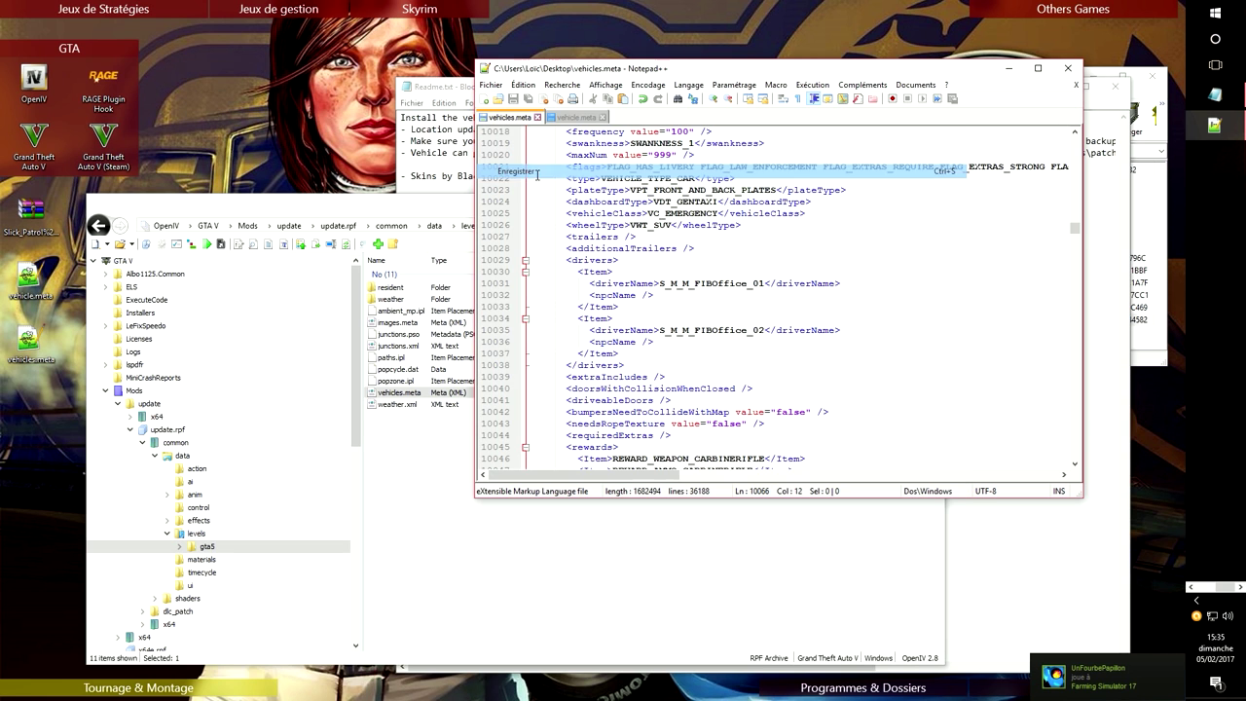
- Search the saved vehicles.meta for further "fbi2" occurrences, moving the search dialog clear of the code
key(ctrl+f)
text(fbi2)
click(897, 204)
drag(798, 173, 1019, 191)
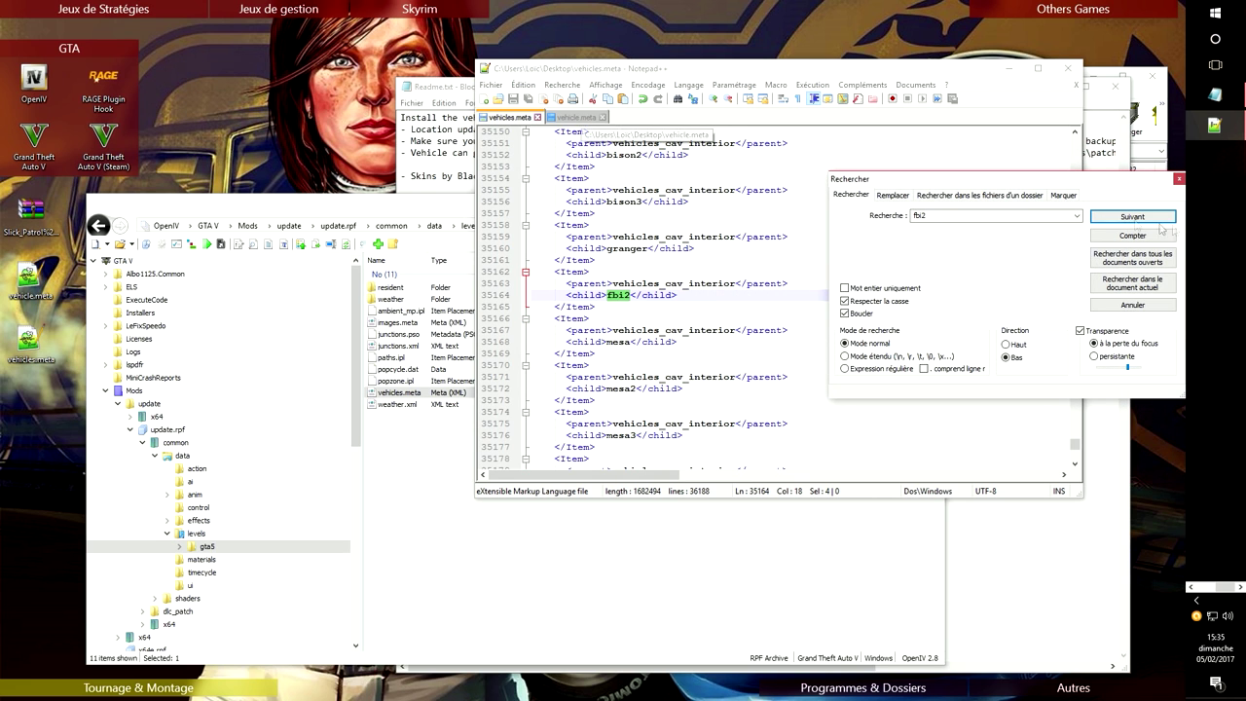
key(Escape)
- Find the next "fbi2" entry in the mod's vehicle.meta and compare it with the matching entry in vehicles.meta
click(587, 118)
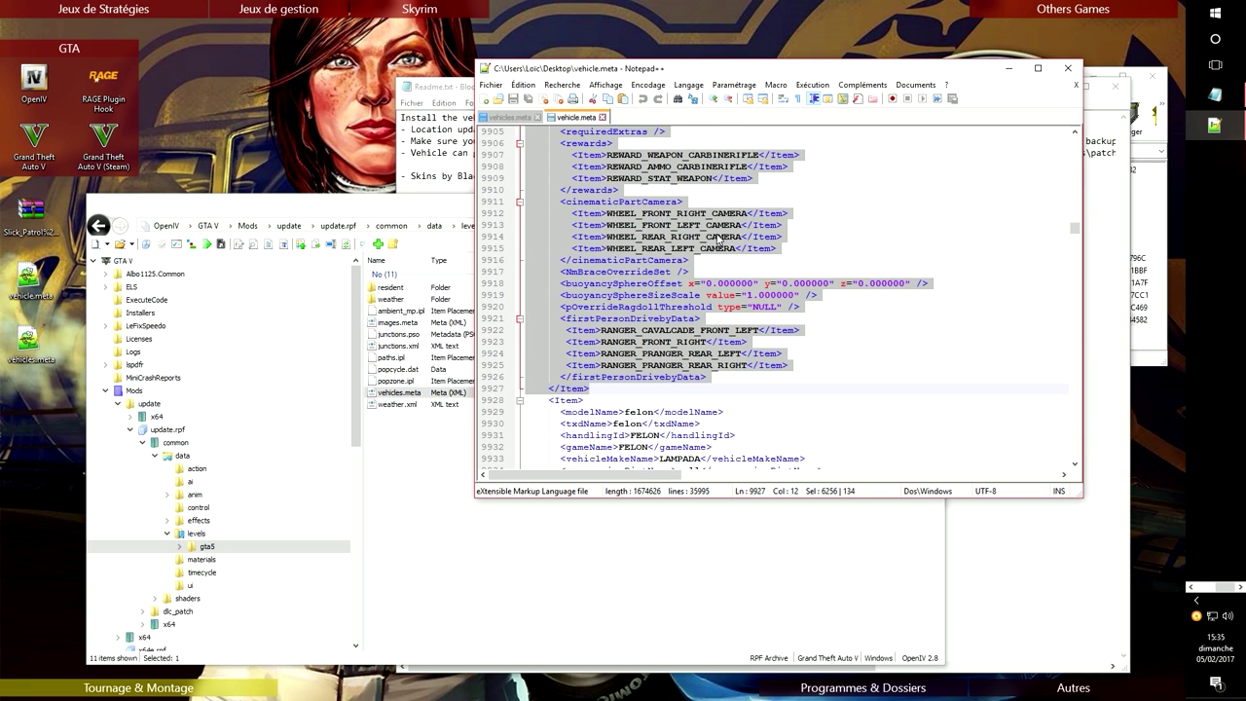
key(ctrl+f)
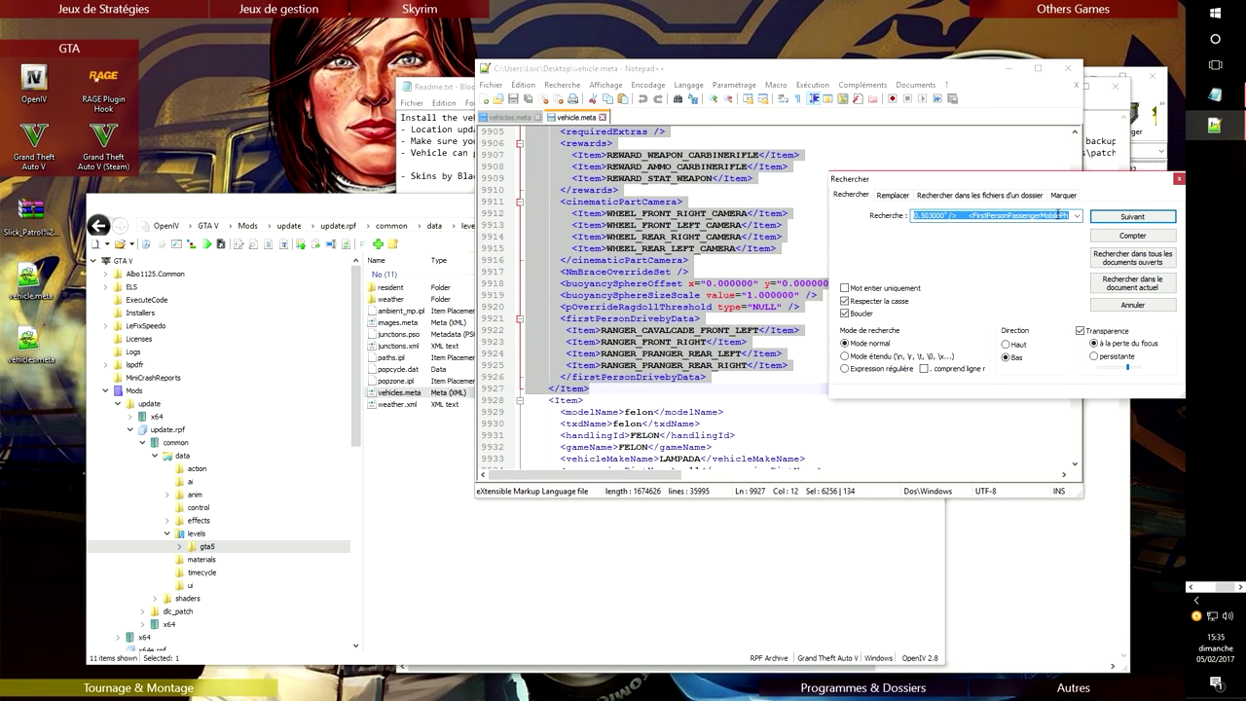
text(fbi2)
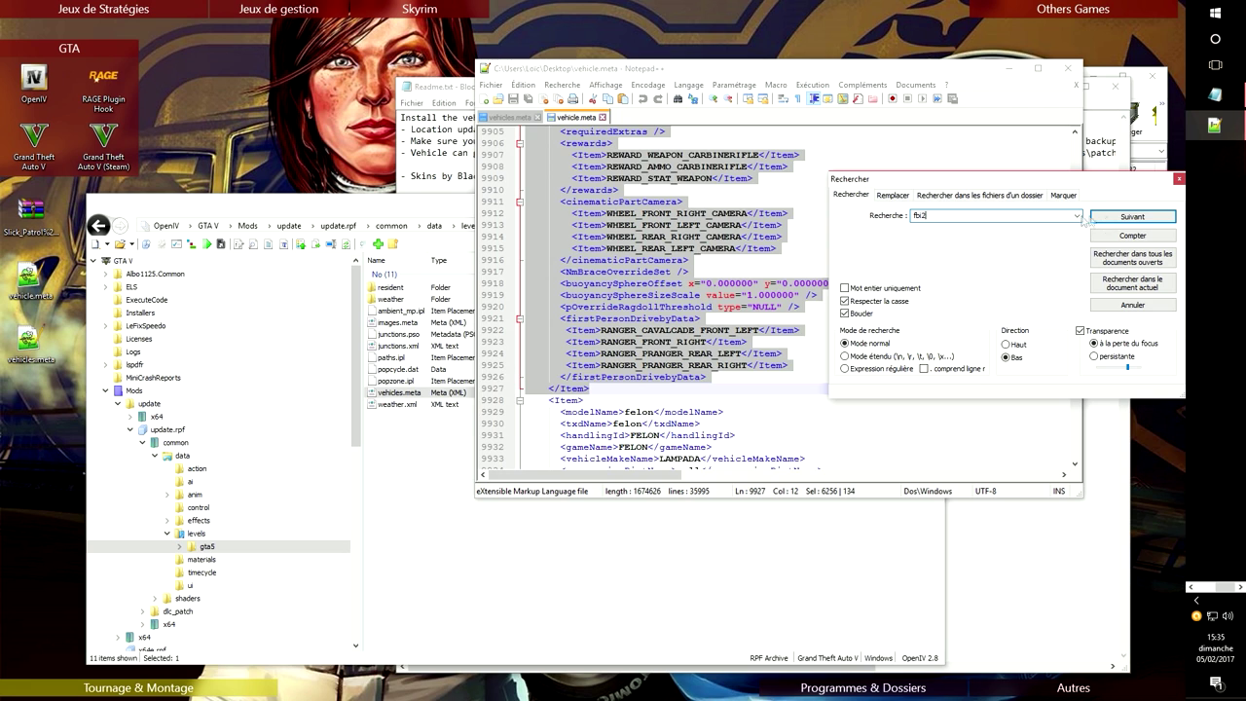
click(1121, 220)
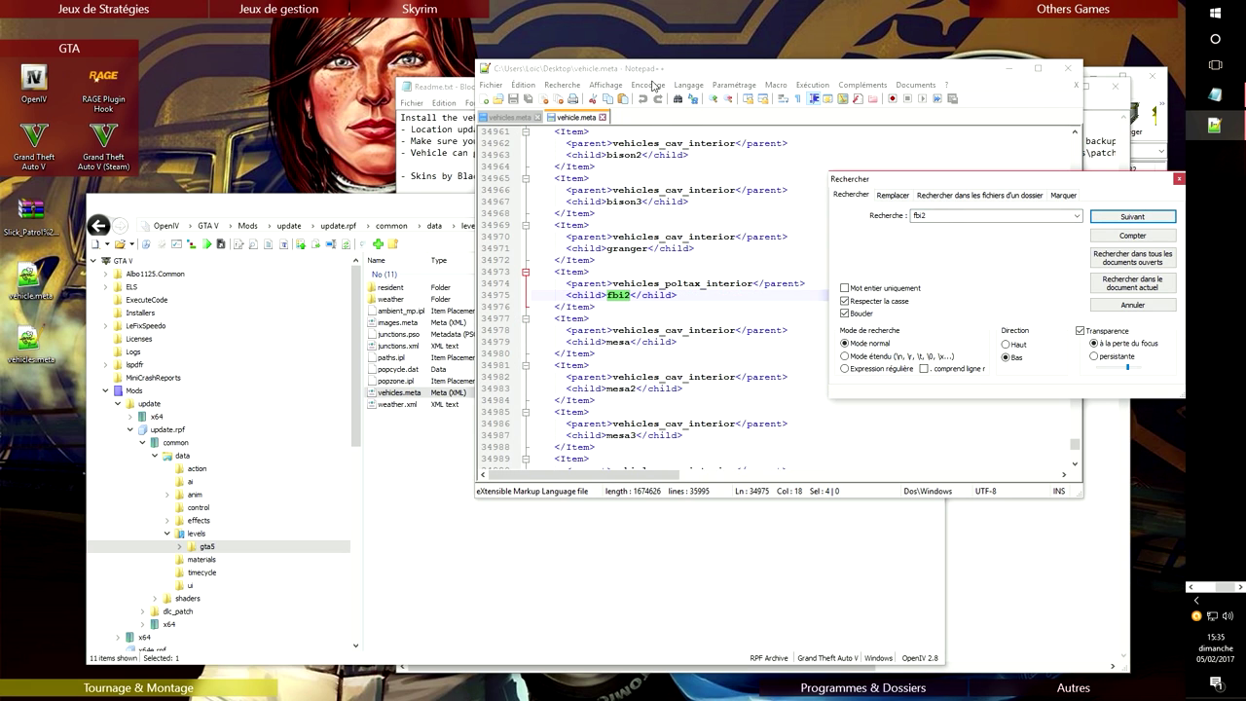
click(1179, 179)
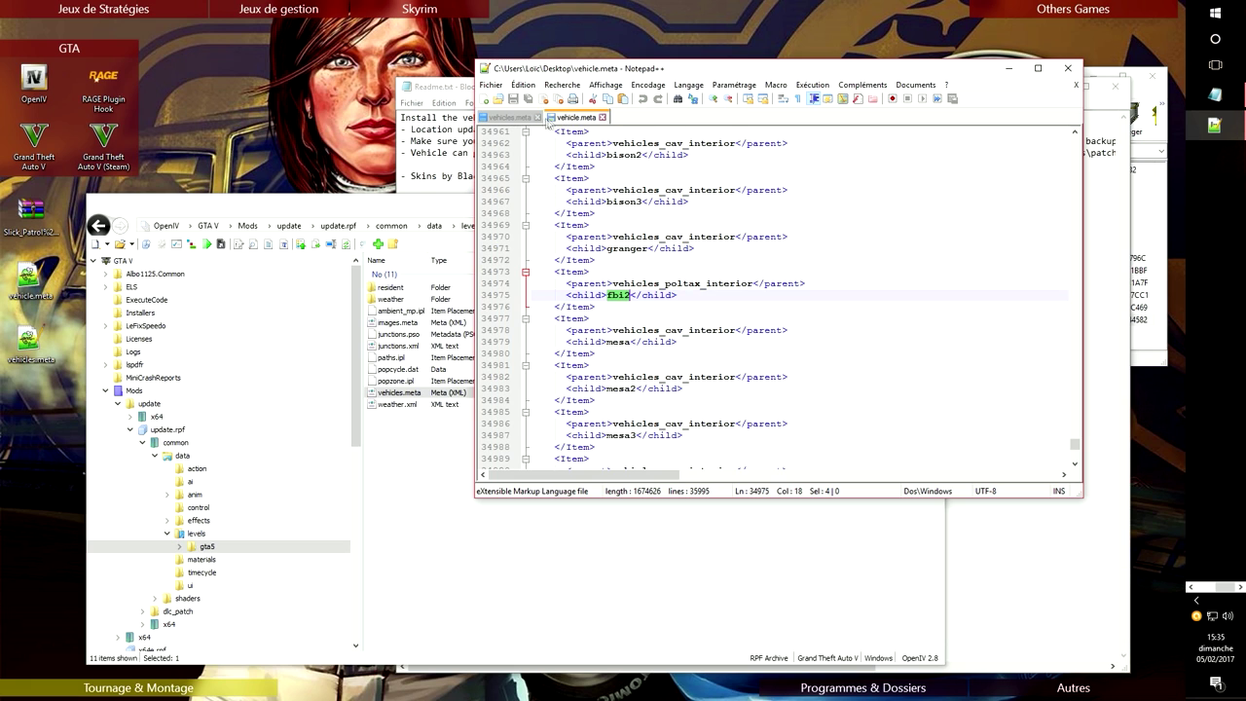
click(521, 117)
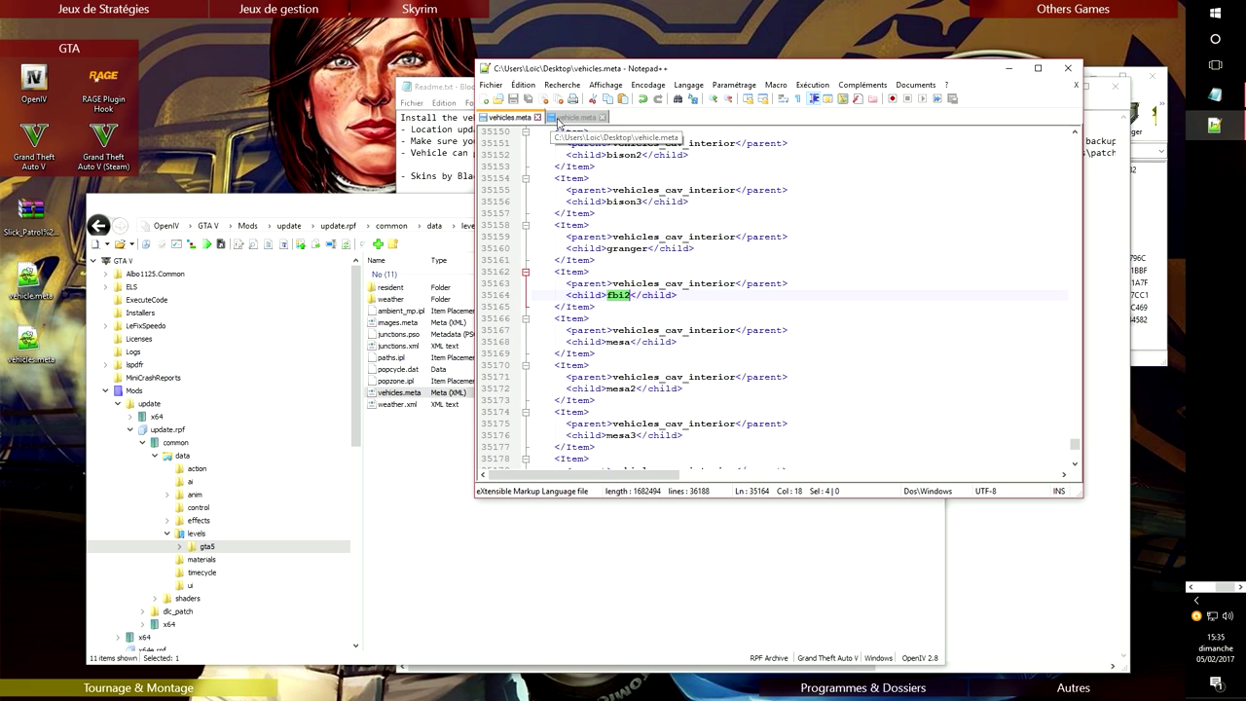
click(563, 118)
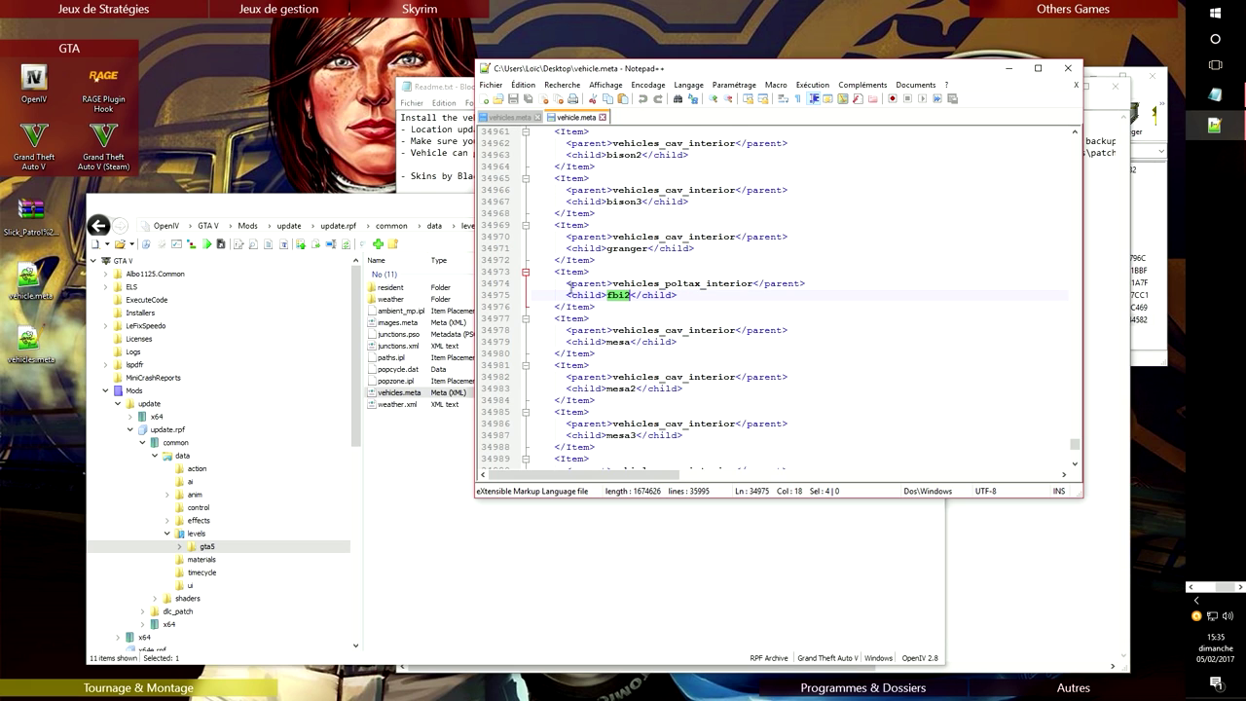
- Replace the fbi2 parent/child Item block in the game's vehicles.meta with the mod's block using vehicles_poltax_interior
drag(535, 271, 598, 307)
key(ctrl+c)
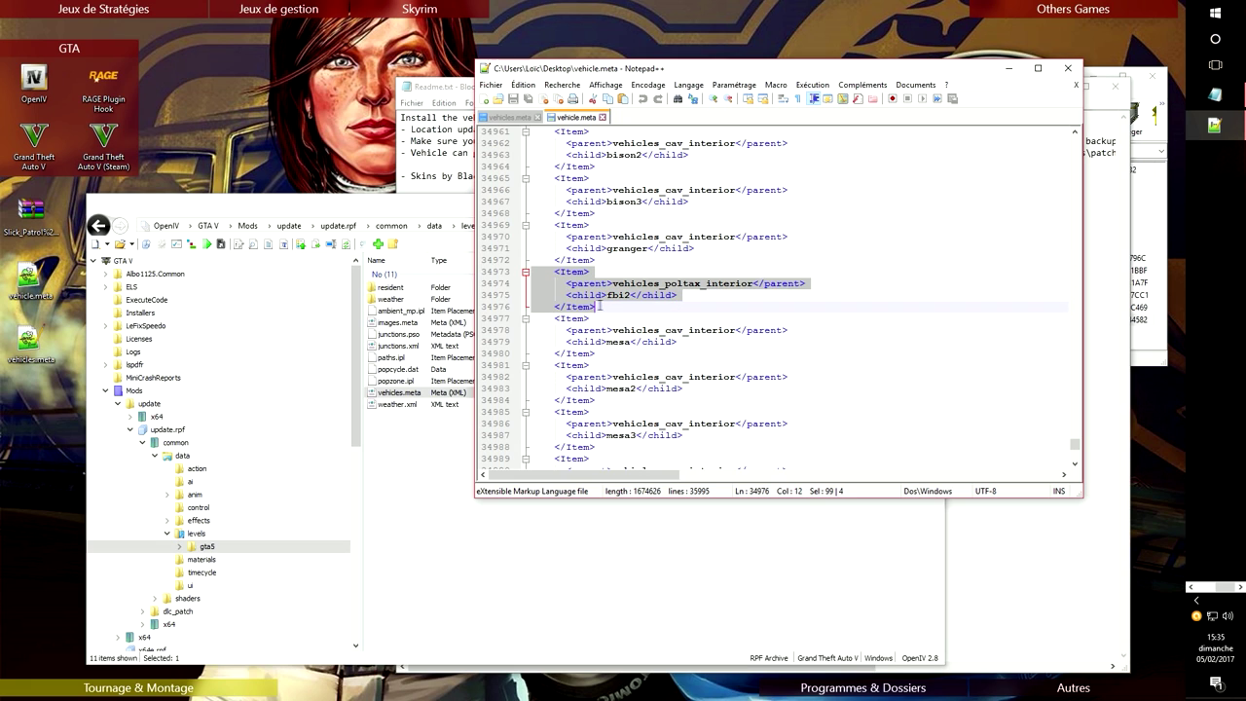
click(521, 117)
drag(535, 271, 603, 310)
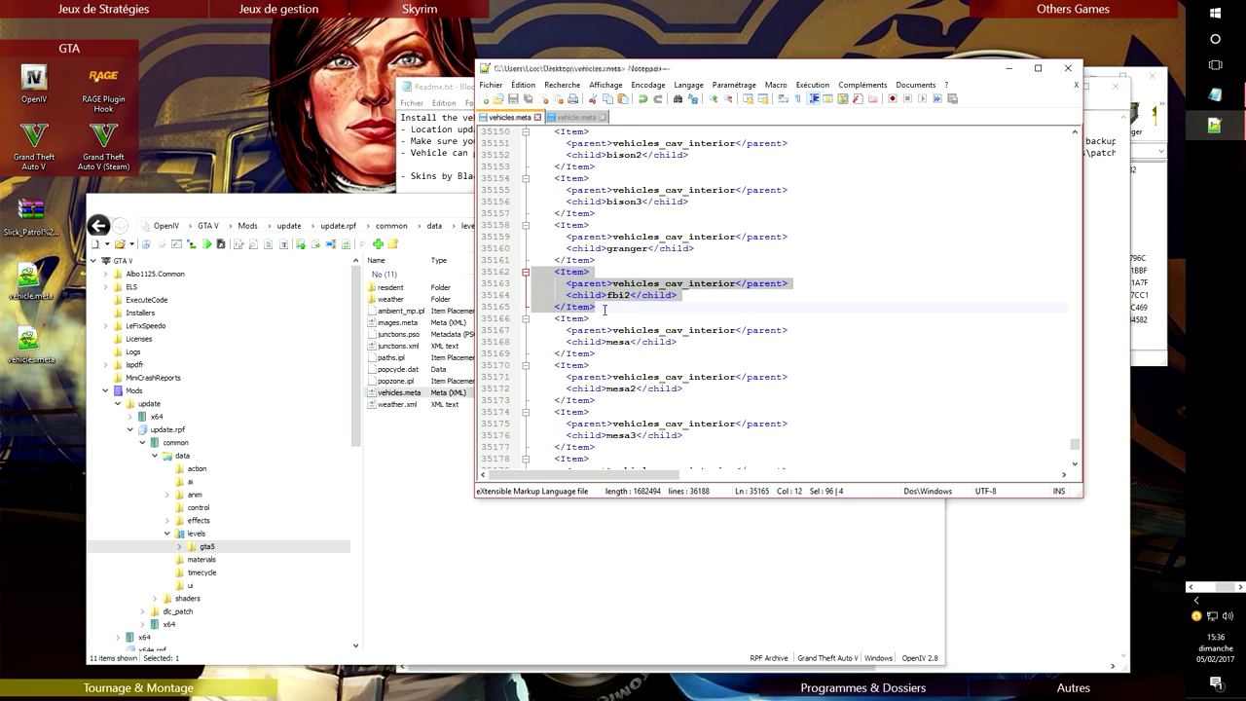
key(ctrl+v)
right_click(587, 289)
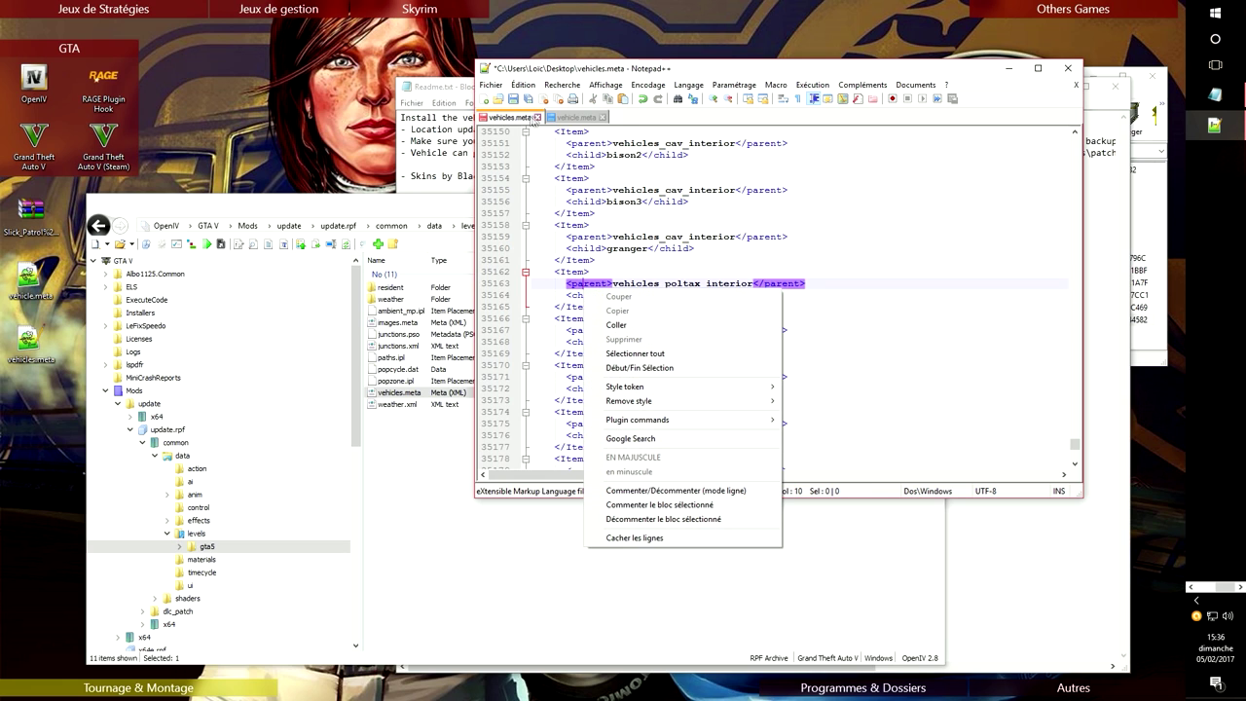
key(Escape)
- Search the mod's vehicle.meta for any further "fbi2" occurrences, continuing to the end of the file
click(587, 118)
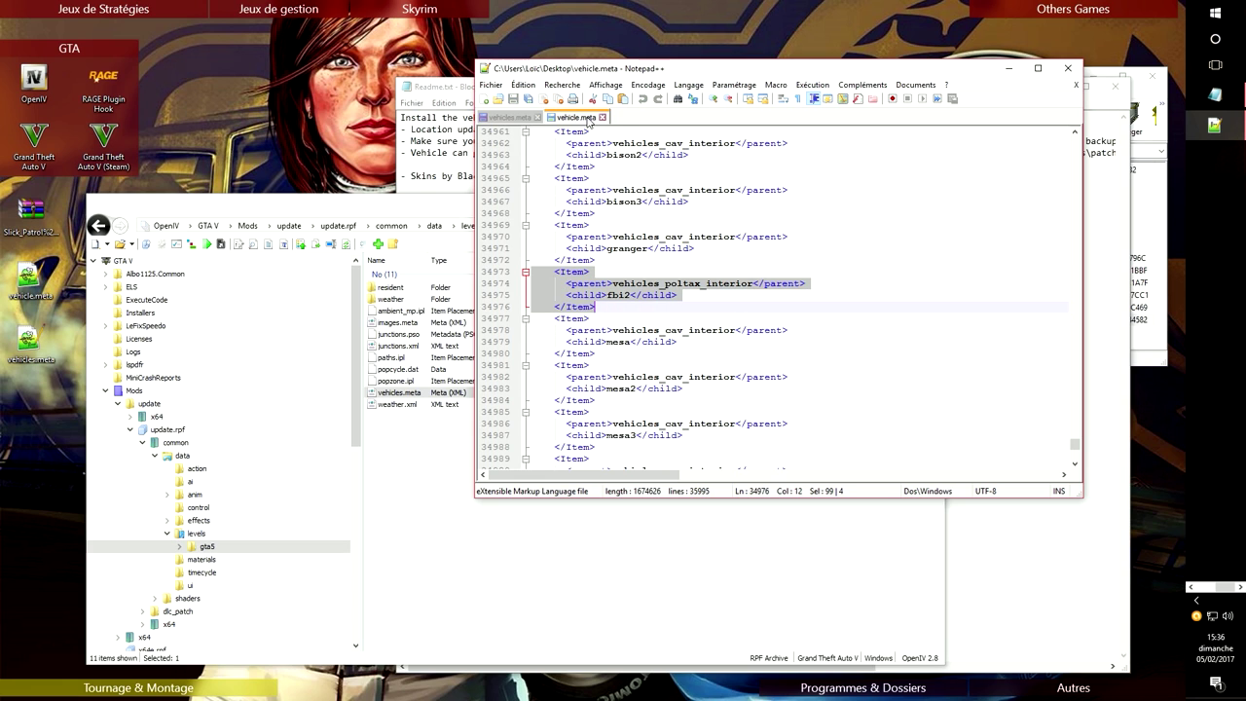
key(ctrl+f)
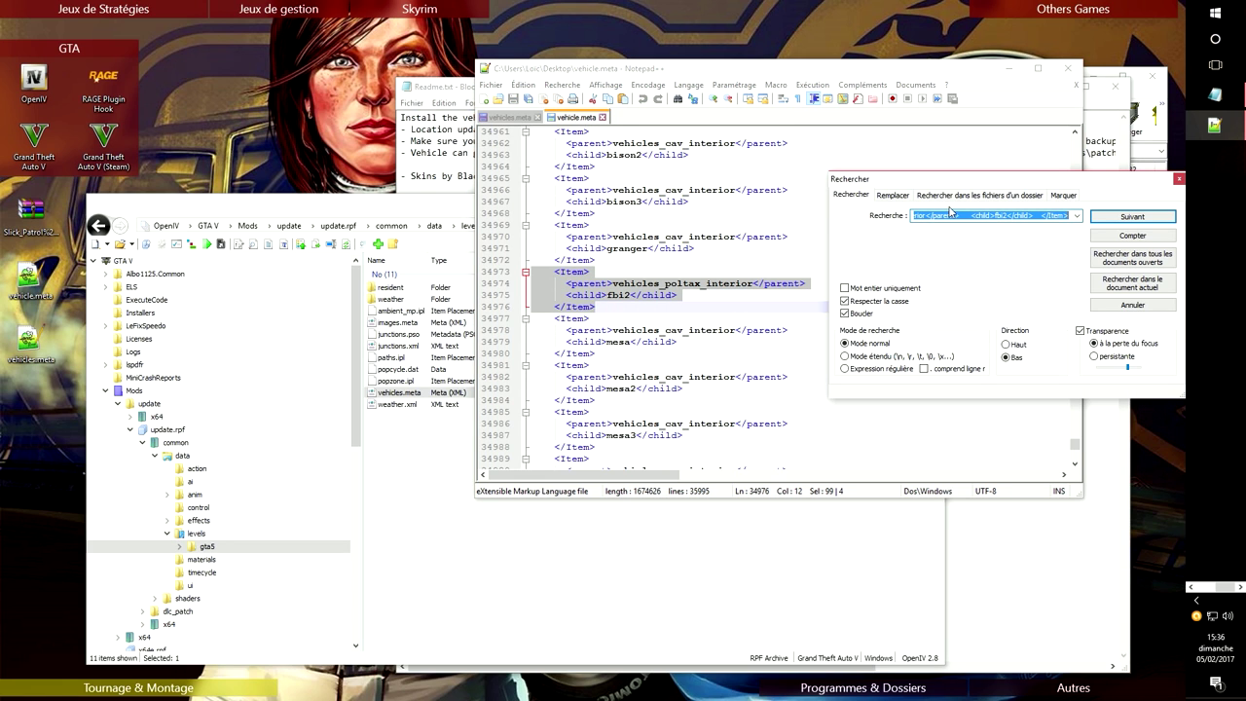
text(fbi2)
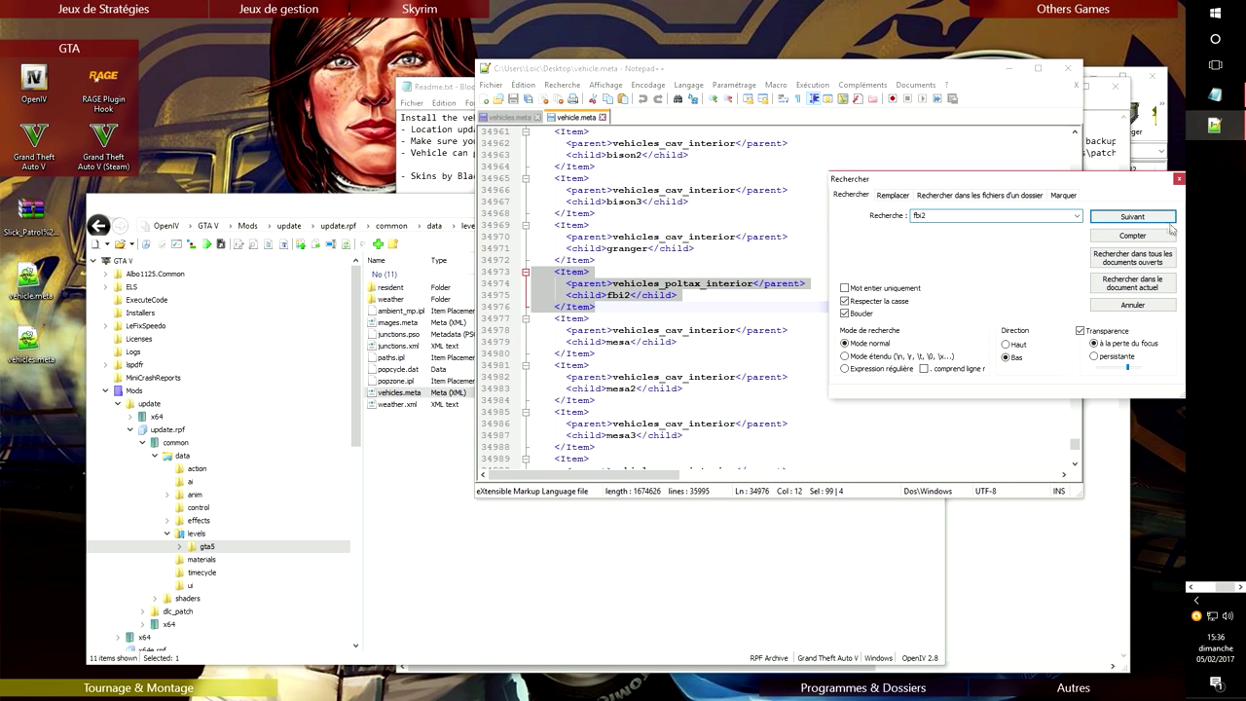
click(1139, 217)
click(1139, 217)
click(1139, 217)
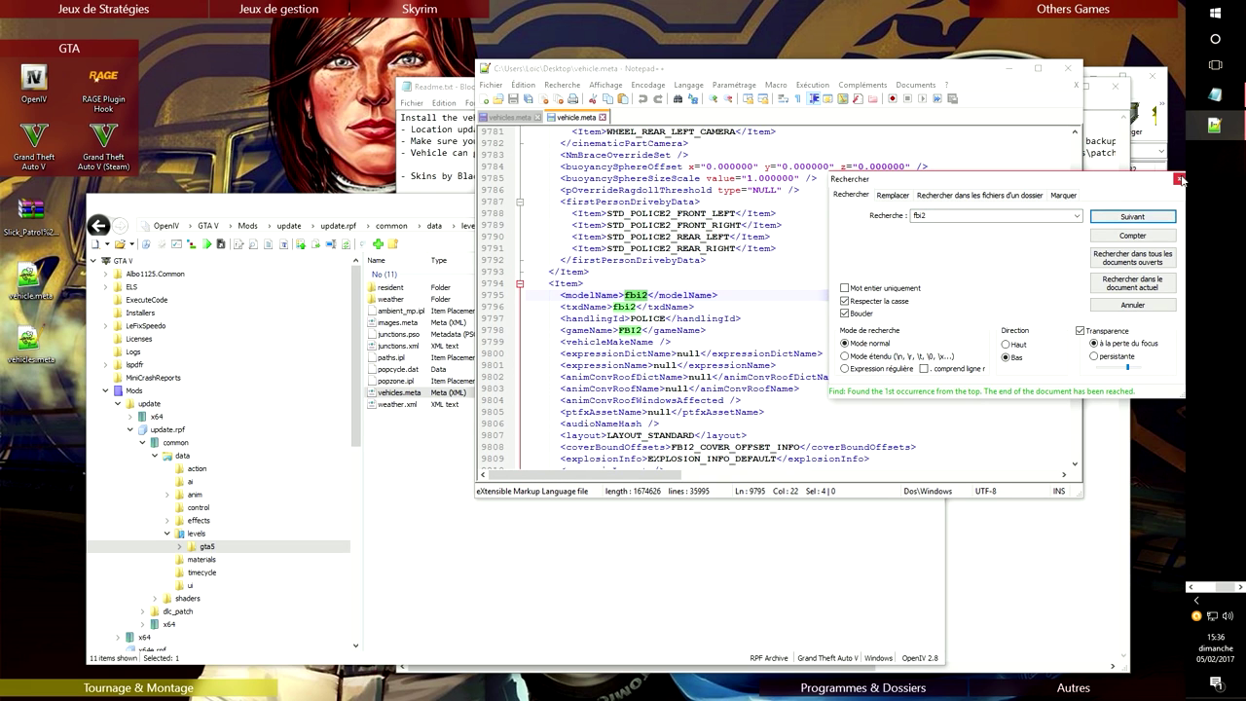
click(1179, 179)
- Save the edited vehicles.meta, then close both meta files and the text editor
click(516, 117)
click(491, 85)
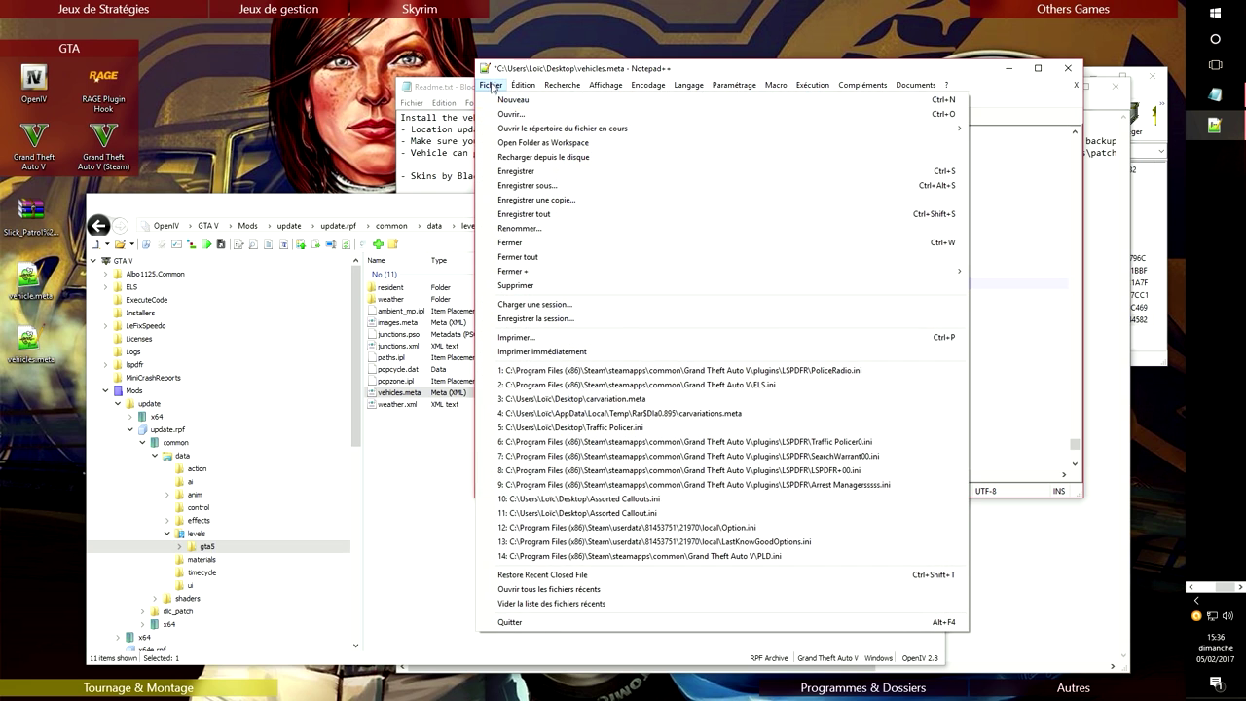
click(609, 173)
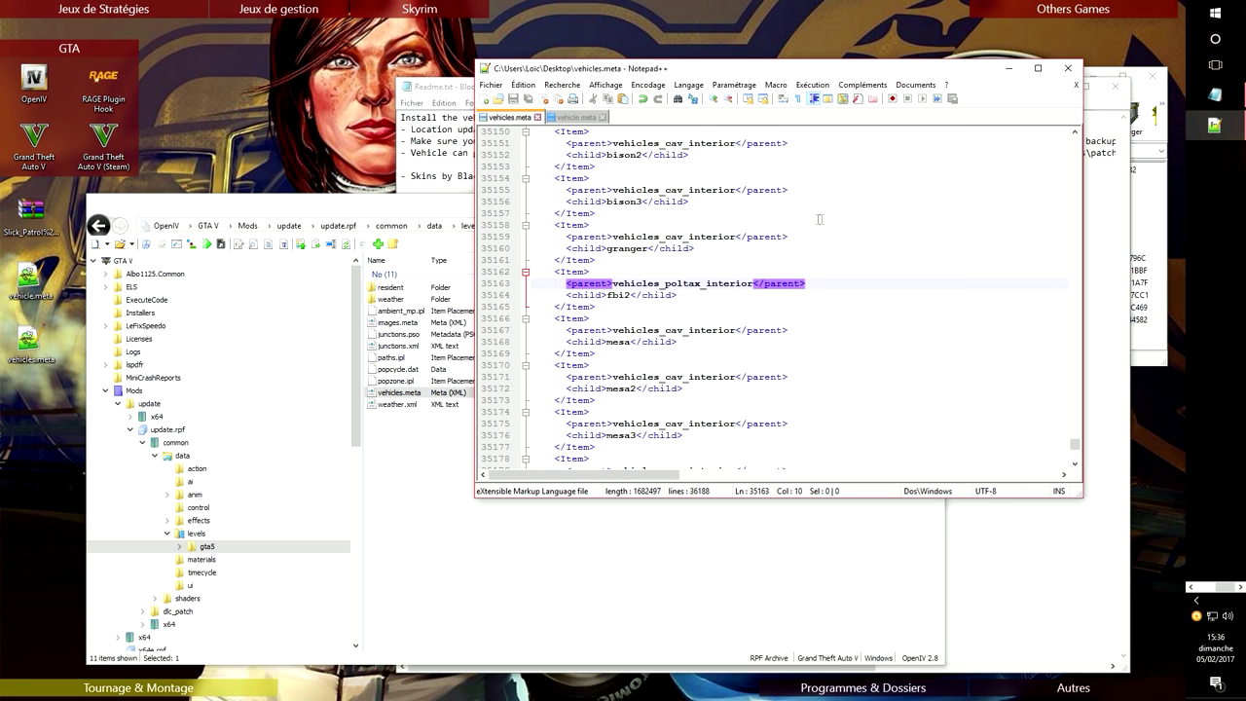
click(584, 118)
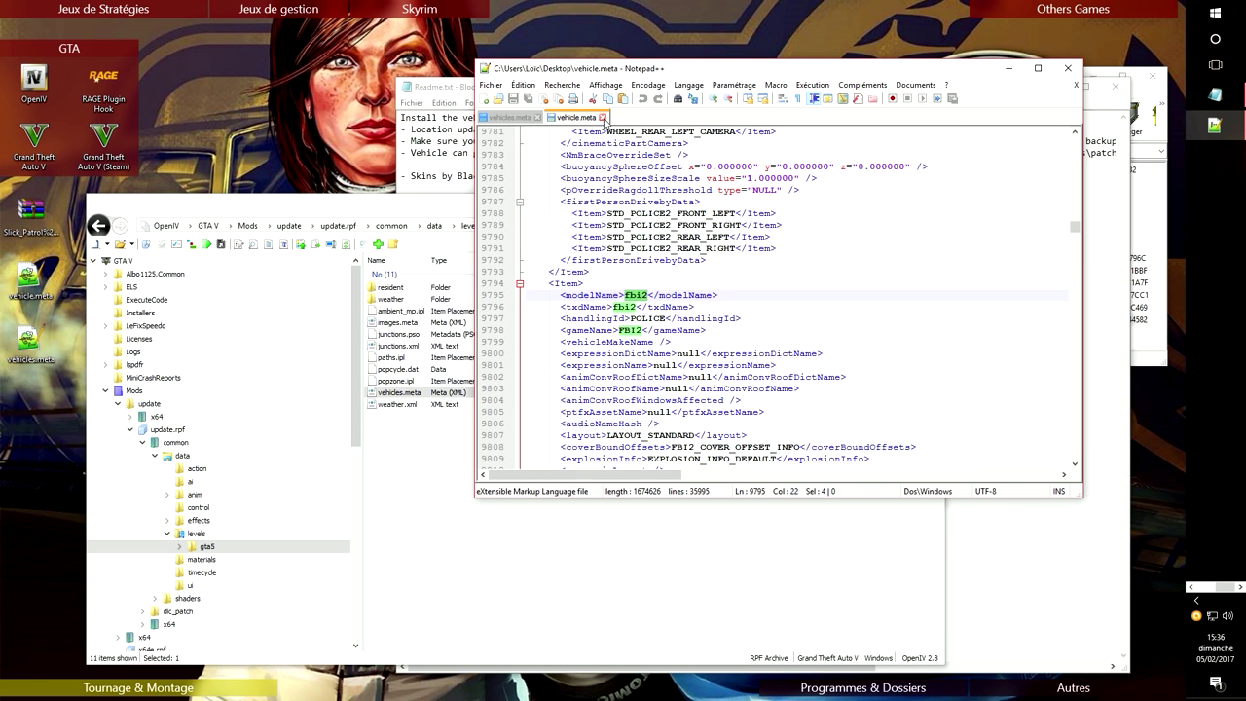
click(602, 118)
click(536, 118)
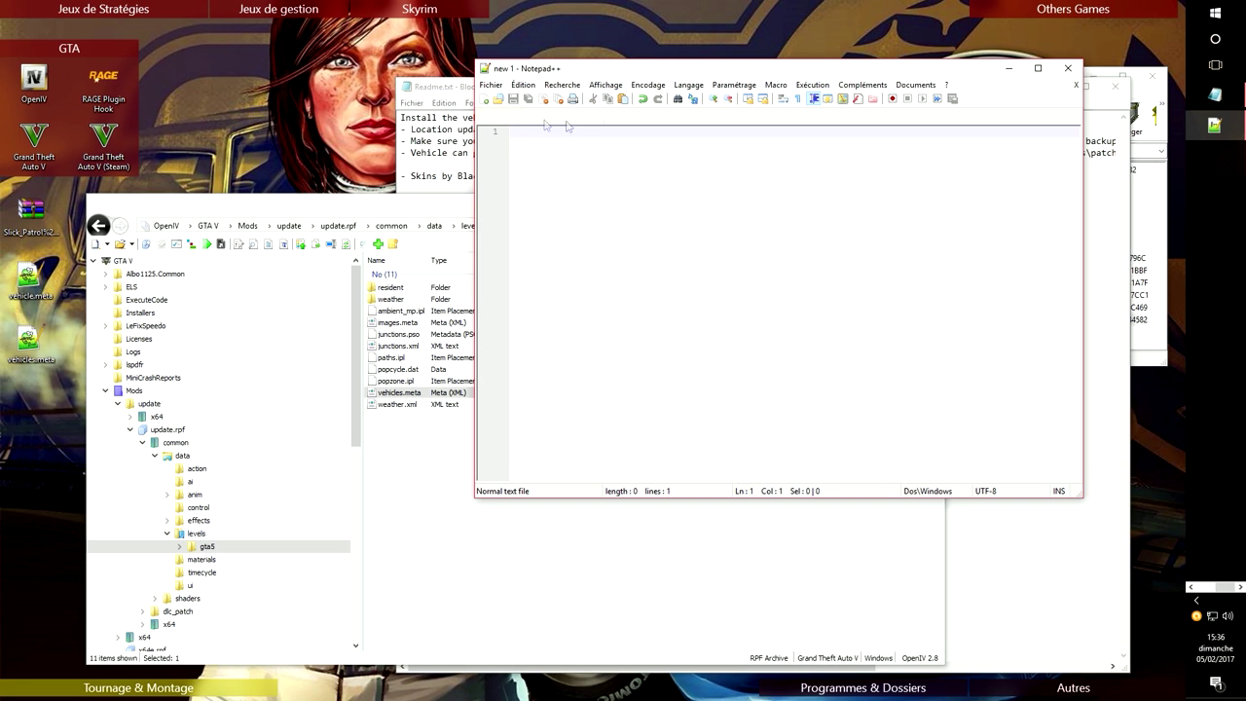
click(1068, 68)
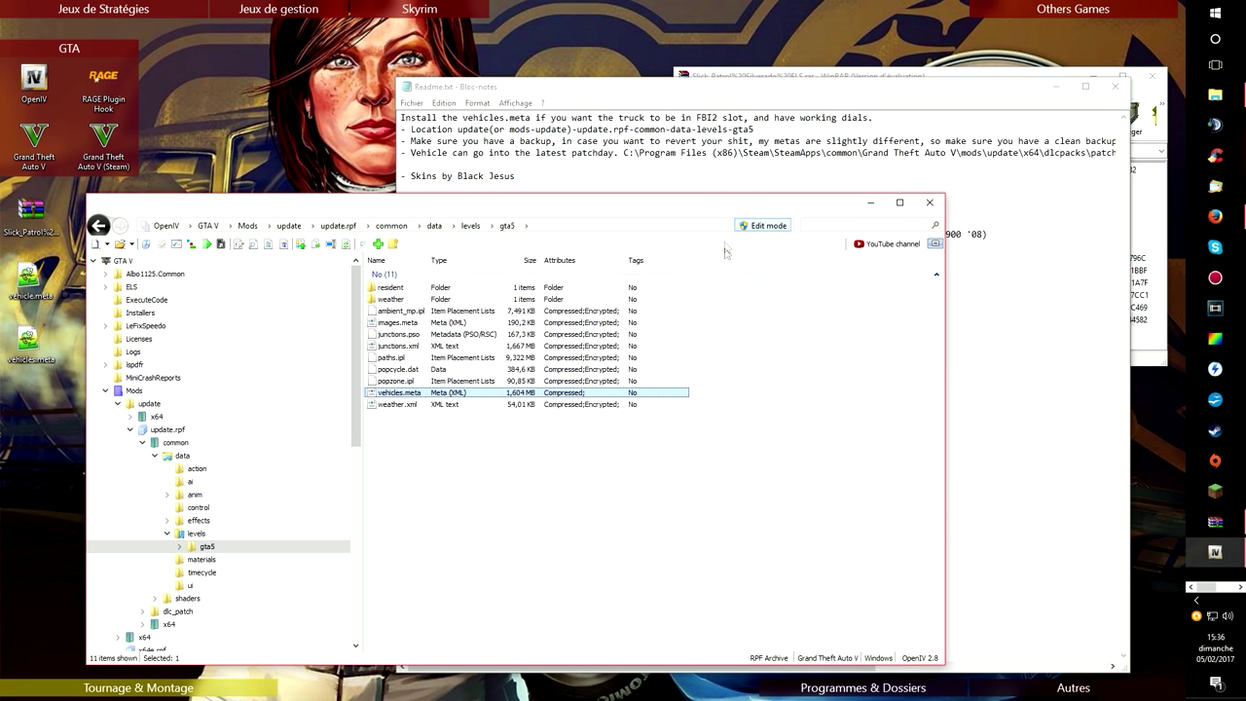
- Import the edited vehicles.meta from the desktop into update.rpf's common/data/levels/gta5 folder in OpenIV, replacing the existing file
click(21, 341)
drag(21, 341, 556, 467)
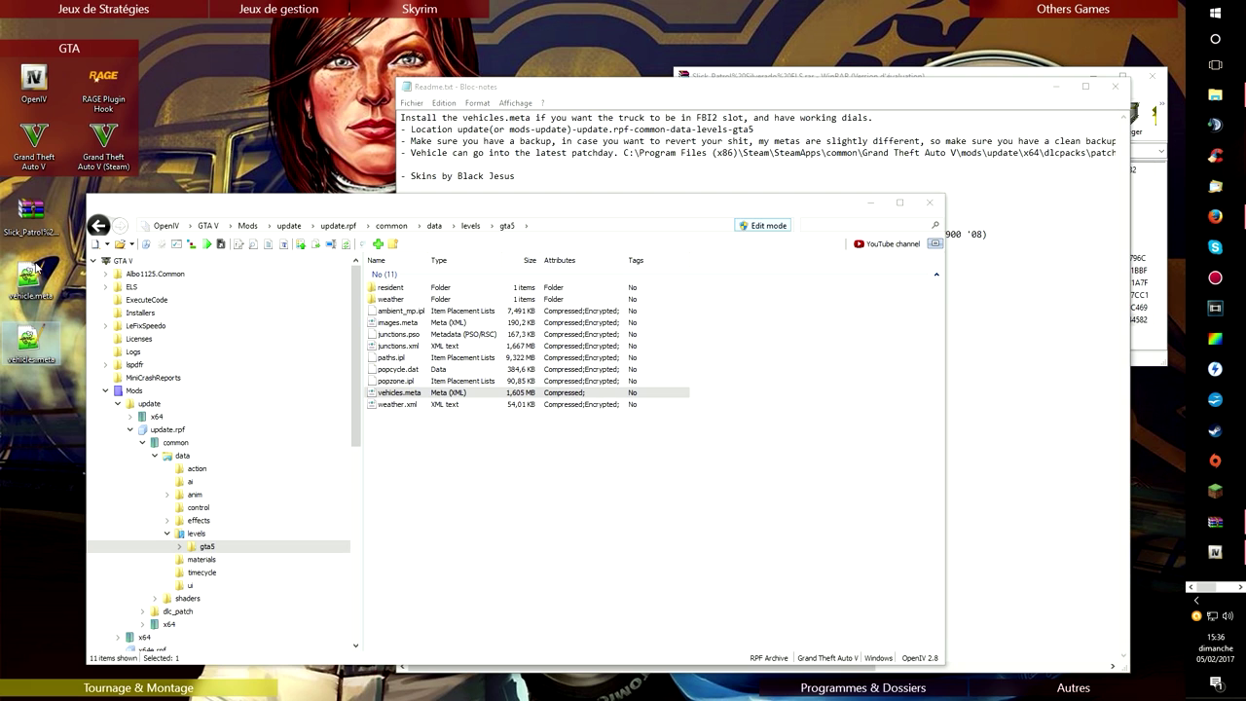
click(892, 94)
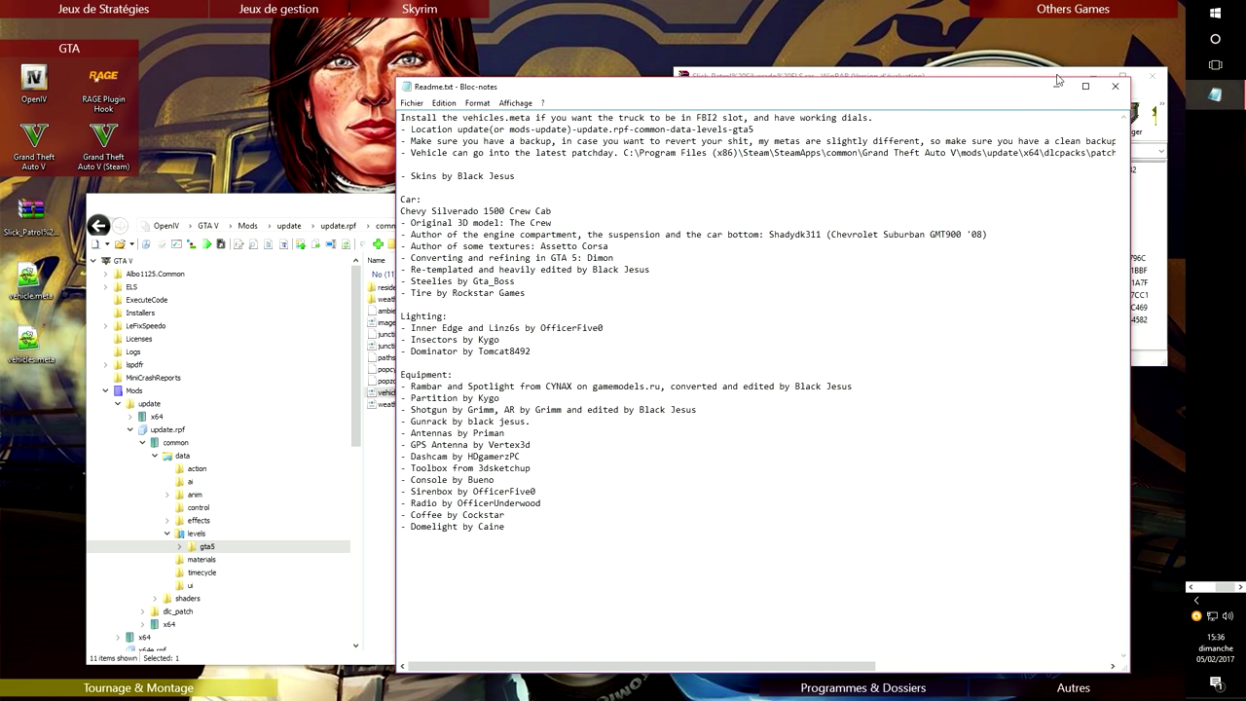
click(1056, 77)
click(365, 218)
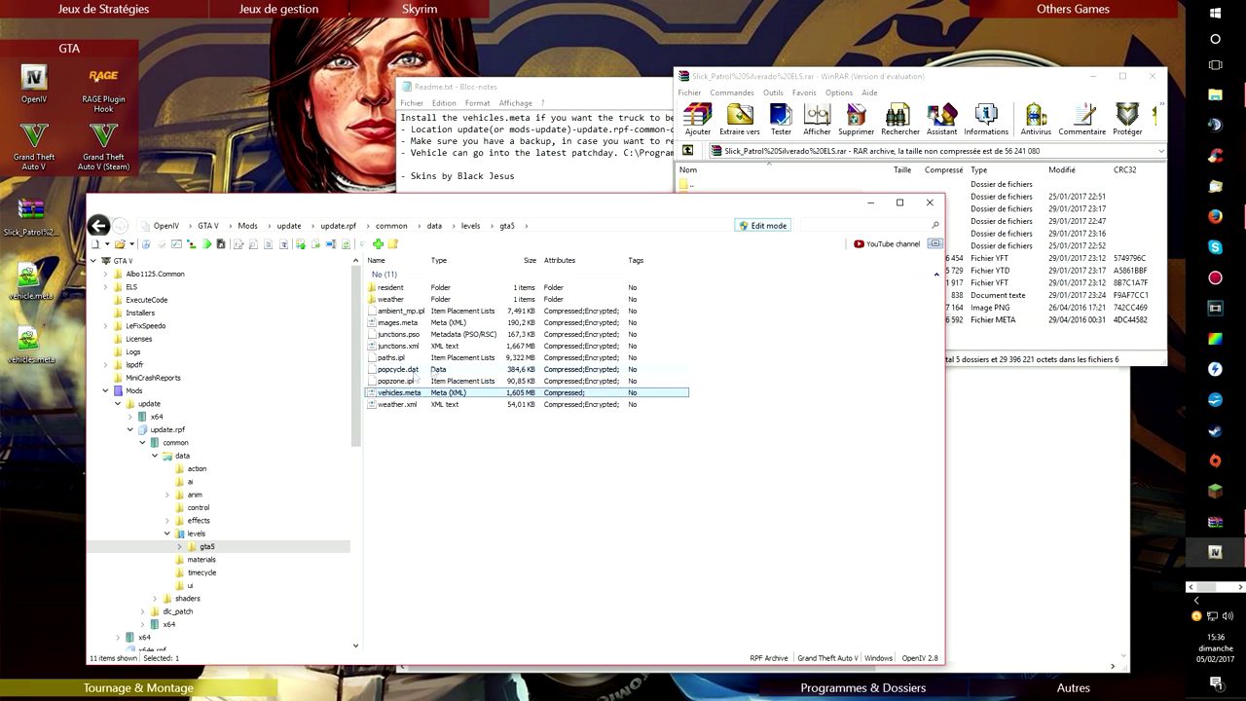
drag(566, 394, 824, 434)
drag(947, 420, 949, 421)
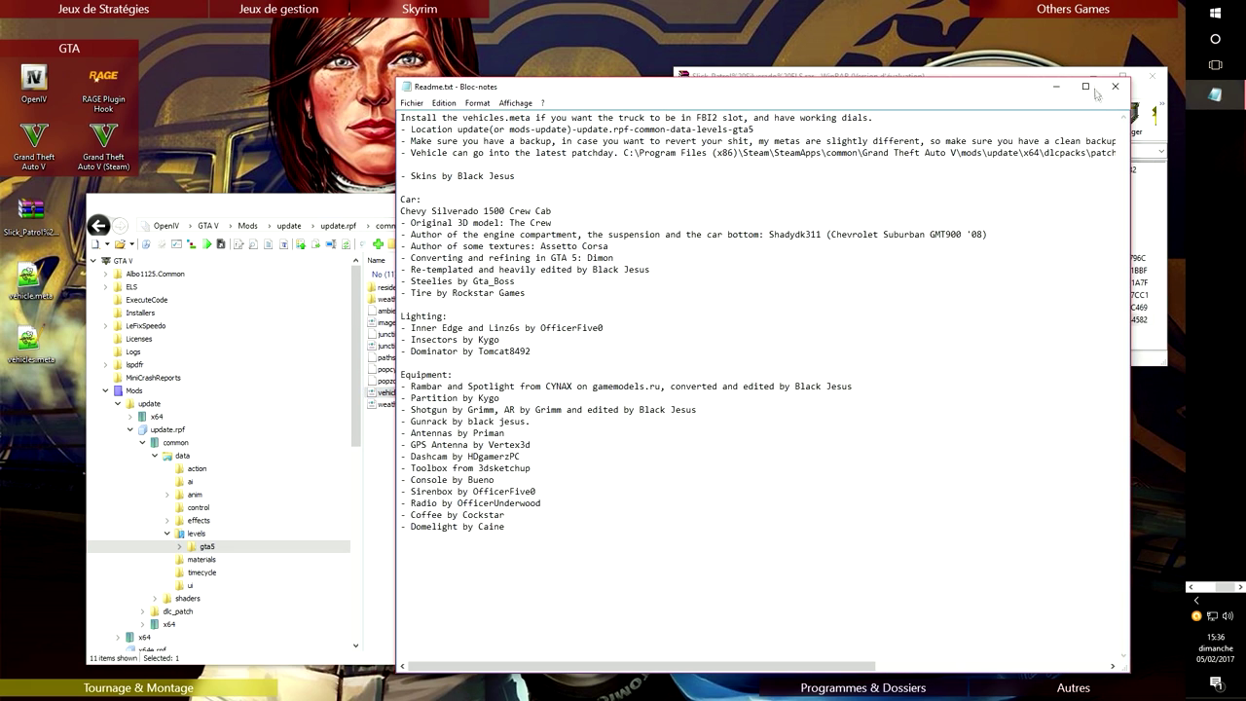
click(1061, 78)
drag(713, 319, 545, 392)
click(748, 313)
drag(747, 314, 651, 365)
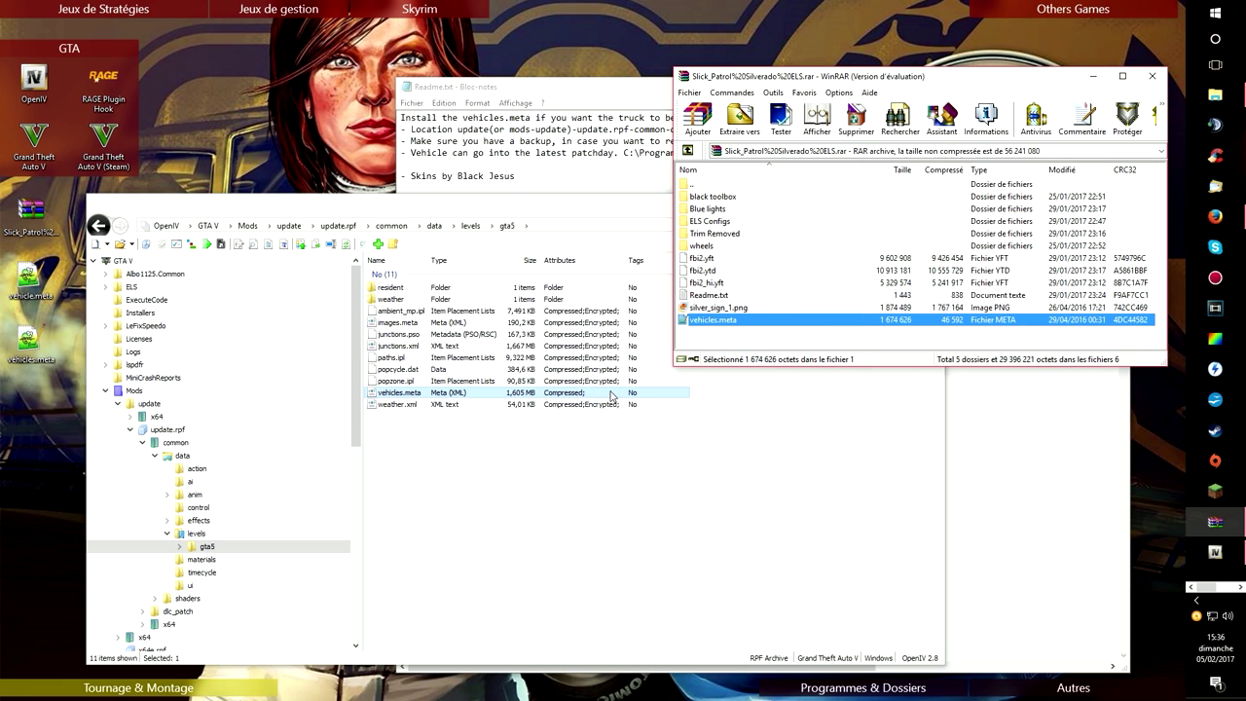
- Delete the leftover vehicle.meta and vehicles.meta files from the desktop
drag(54, 399, 12, 273)
key(Delete)
- View the silver_sign_1.png skin template from the mod archive and close the image
click(759, 321)
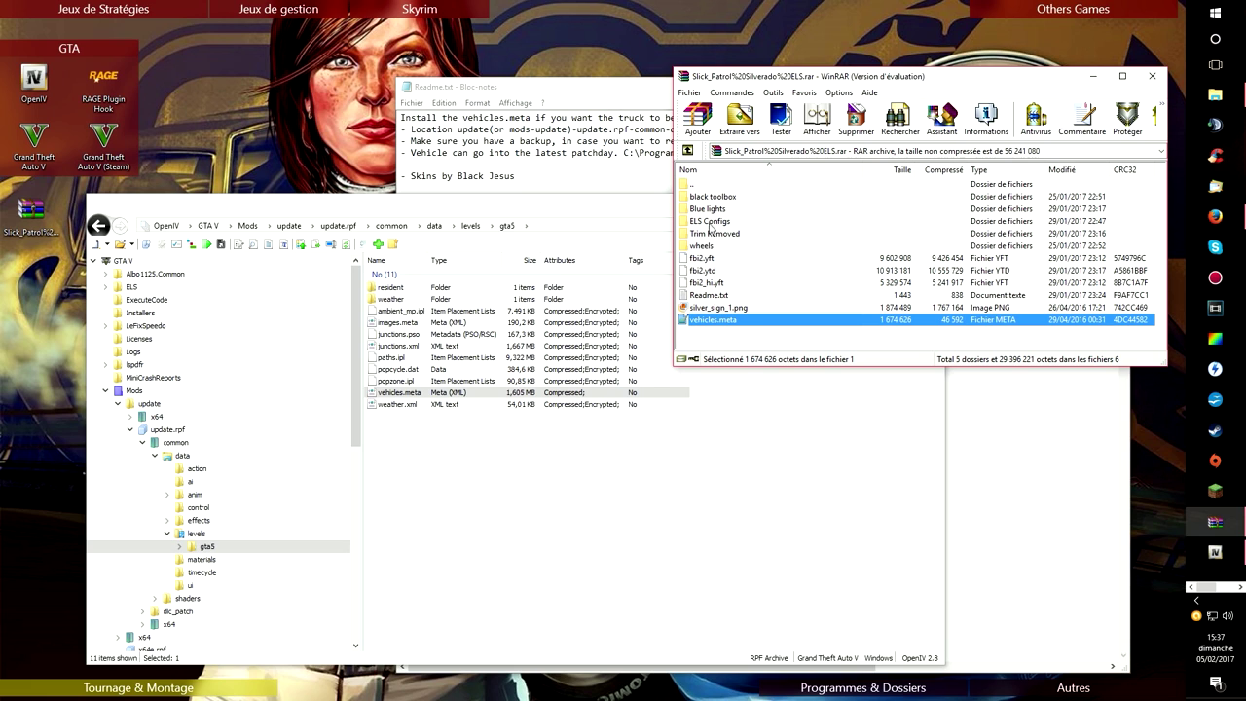
double_click(721, 308)
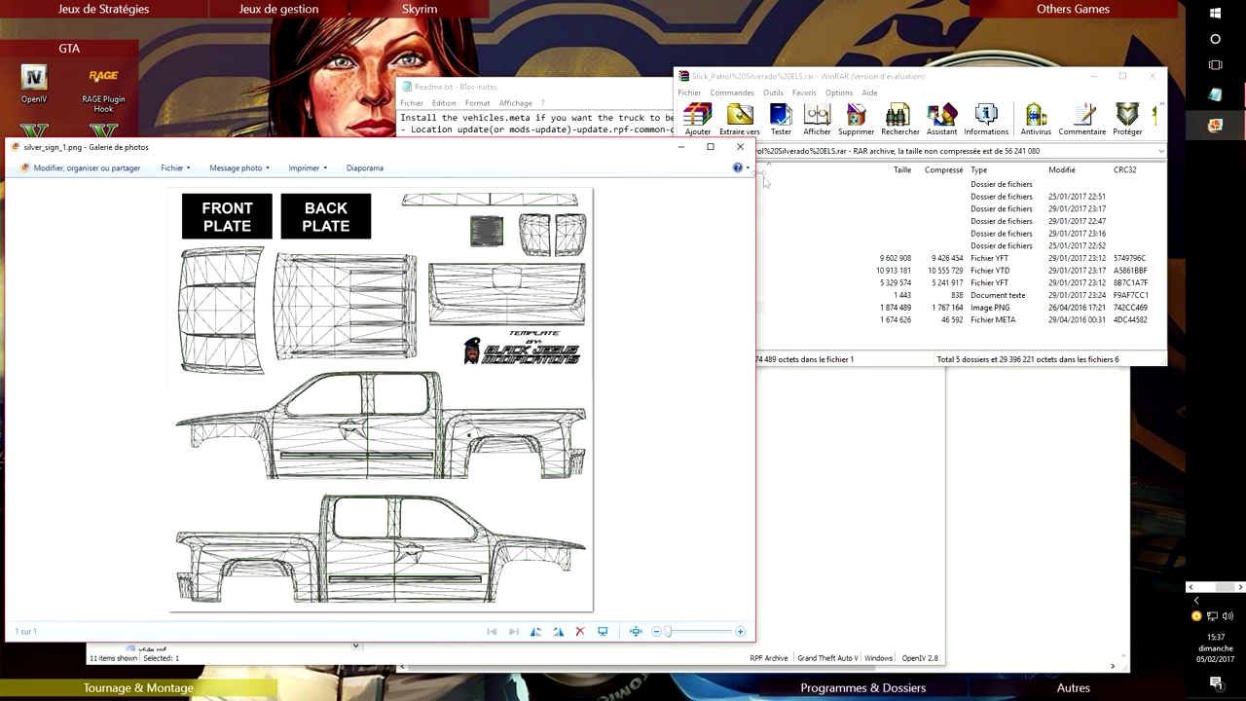
click(742, 148)
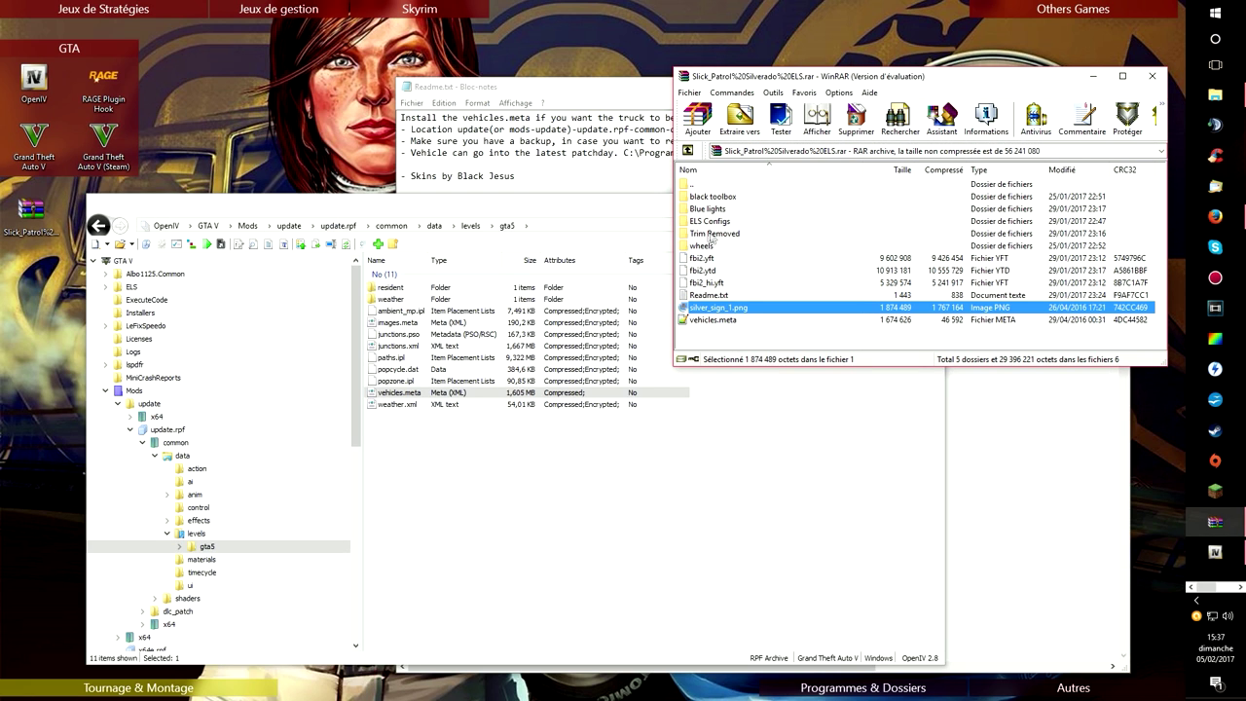
- Open the archive's ELS Configs folder and the Grand Theft Auto V\ELS\pack_default folder in File Explorer, with both windows visible
double_click(710, 222)
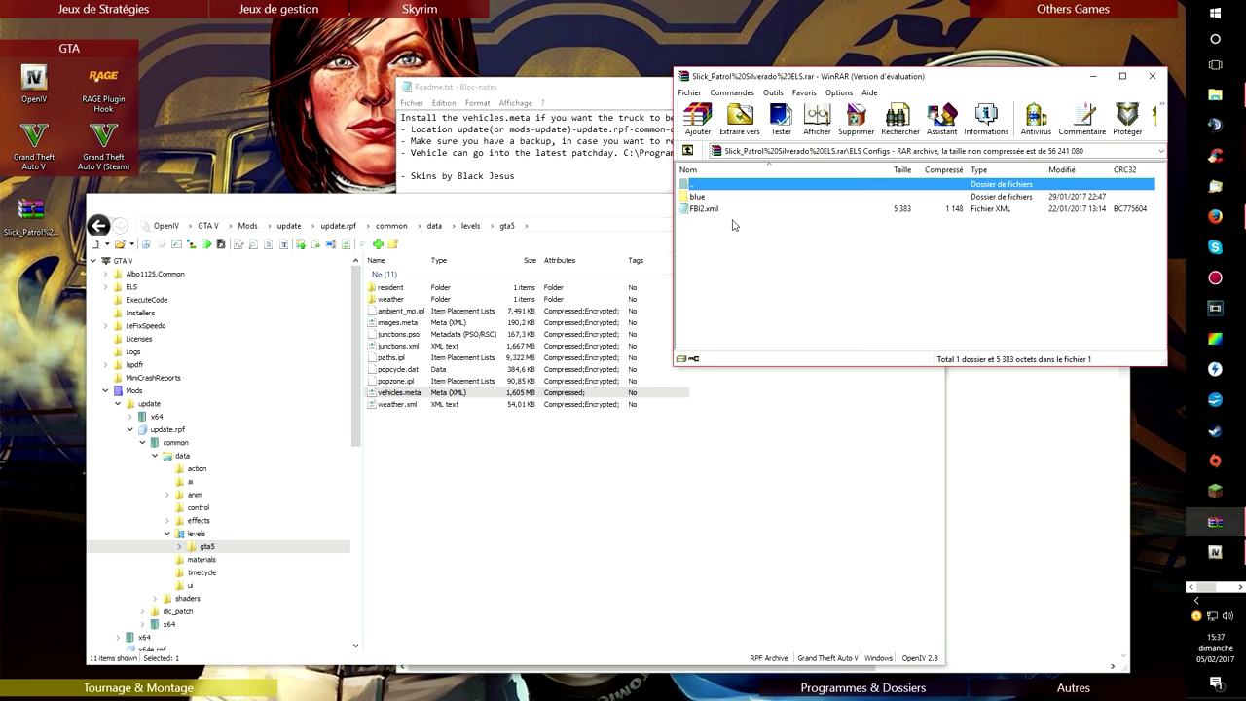
click(1214, 94)
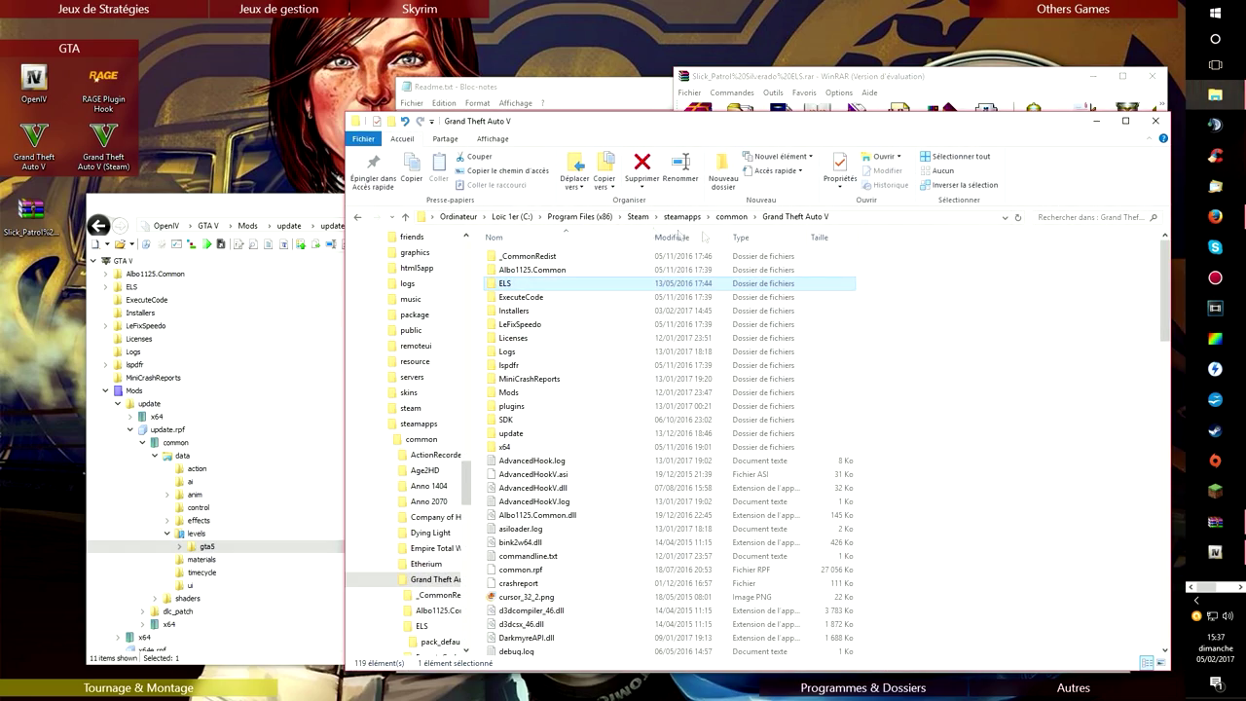
drag(823, 130, 484, 150)
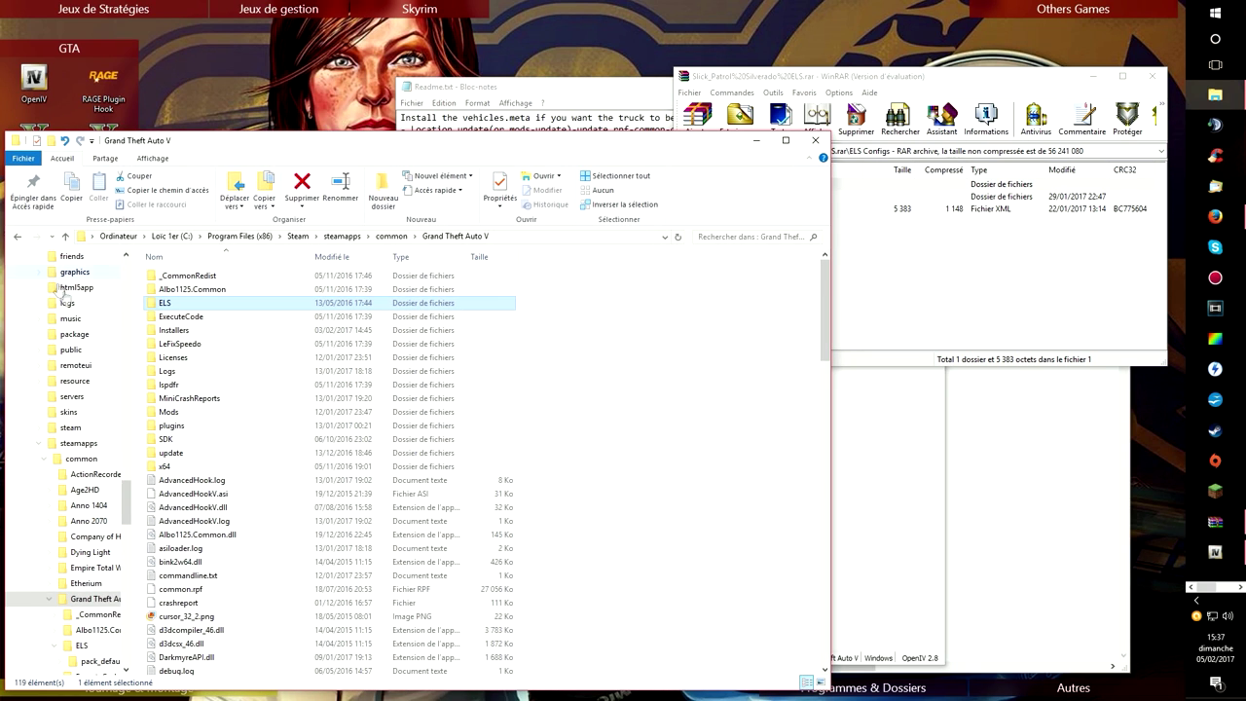
double_click(166, 305)
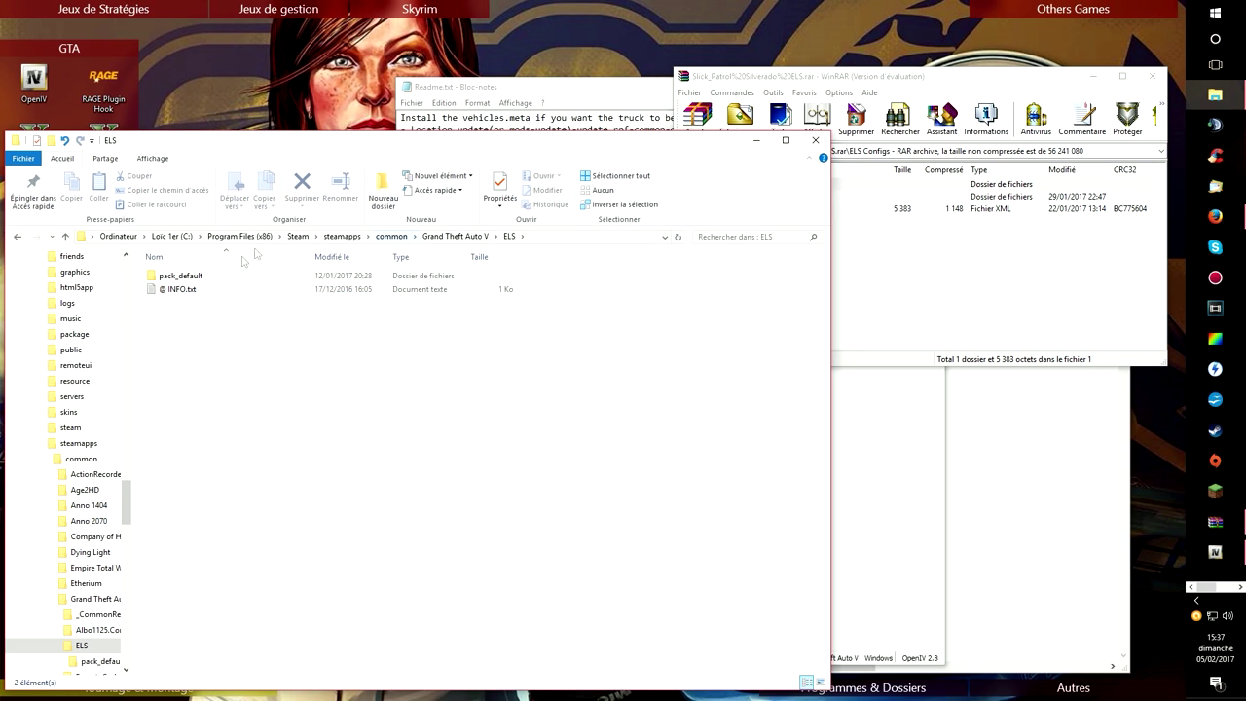
double_click(180, 276)
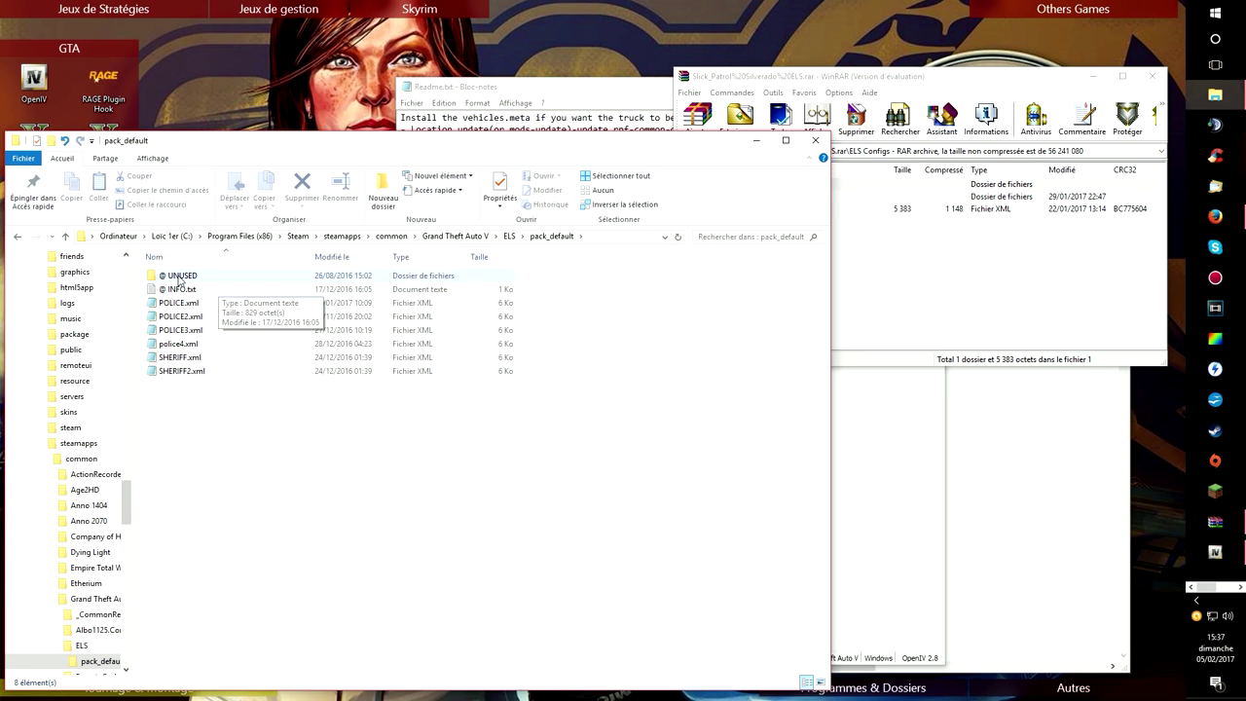
- Extract FBI2.xml from the archive's ELS Configs folder into the game's ELS\pack_default folder
click(1034, 298)
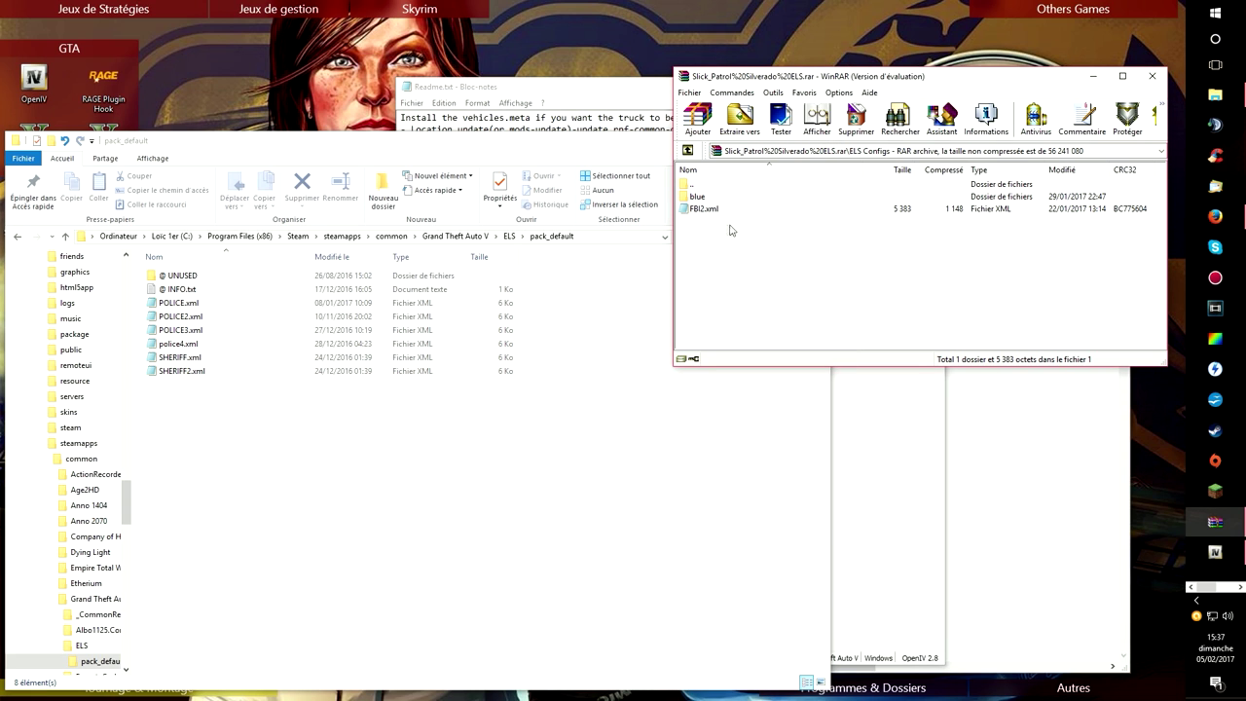
click(698, 213)
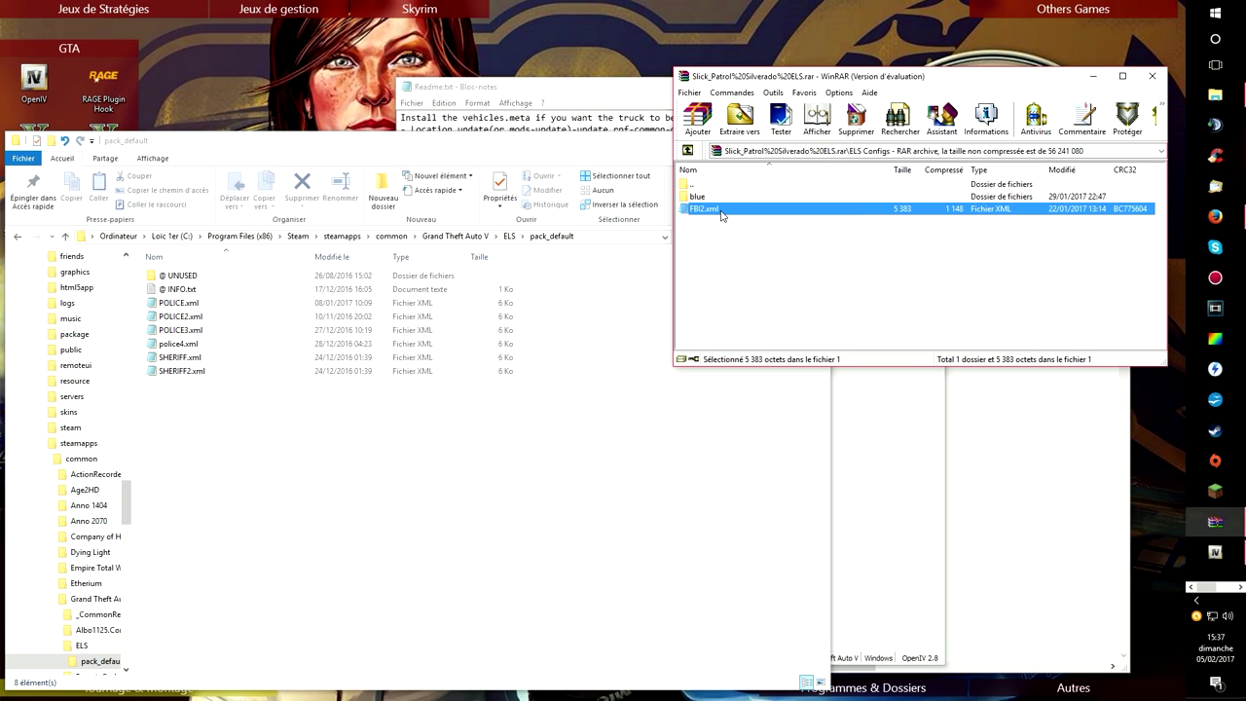
drag(699, 212, 198, 428)
click(856, 253)
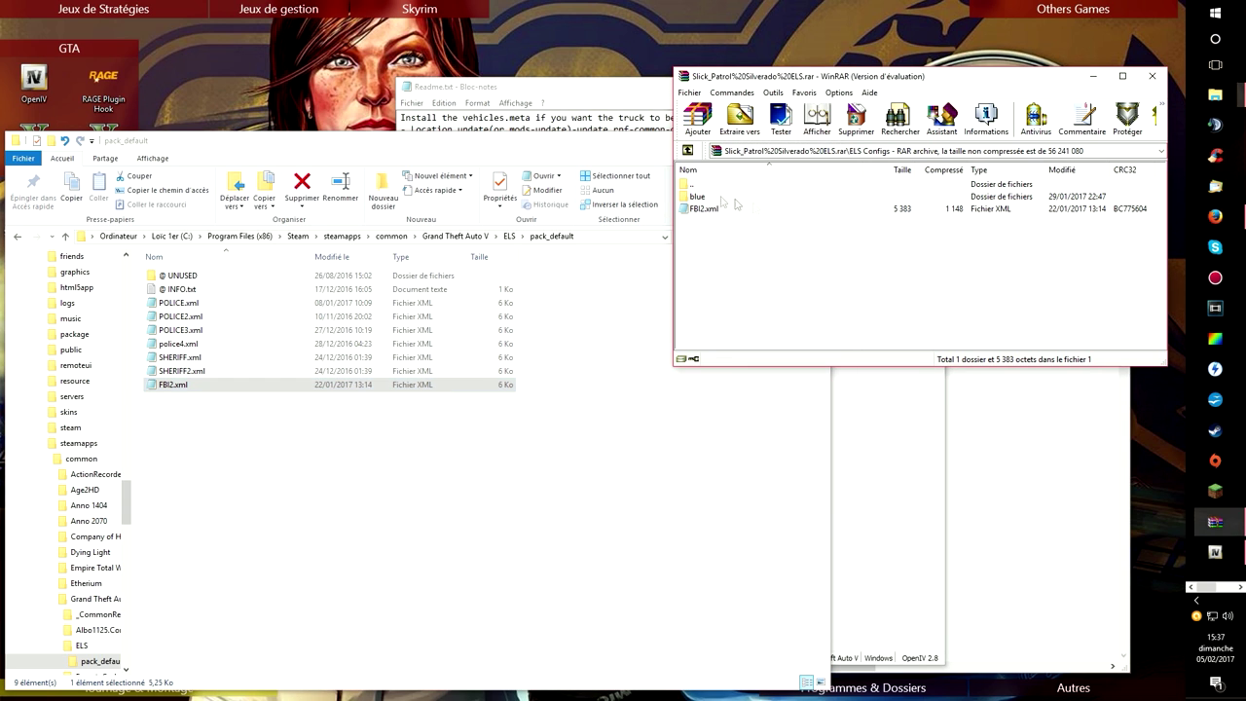
- Inspect the mod archive's ELS Configs\blue and Blue lights folders, ending back at the archive root
double_click(708, 197)
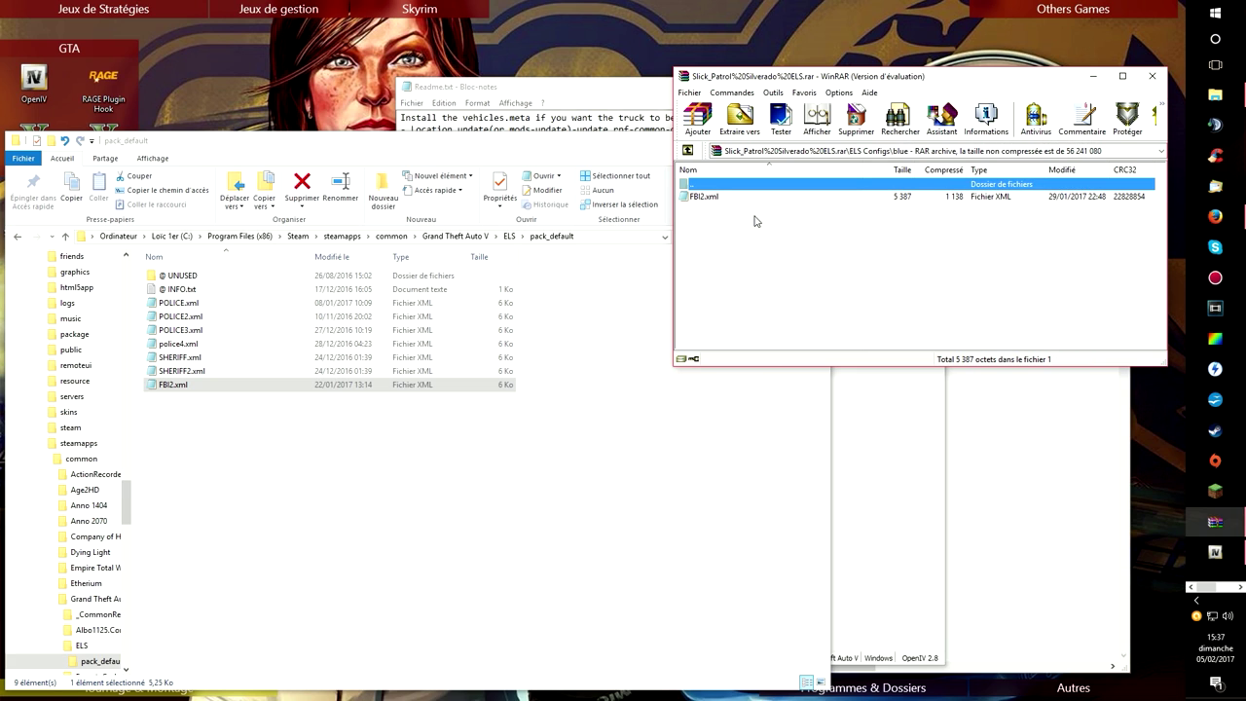
double_click(708, 186)
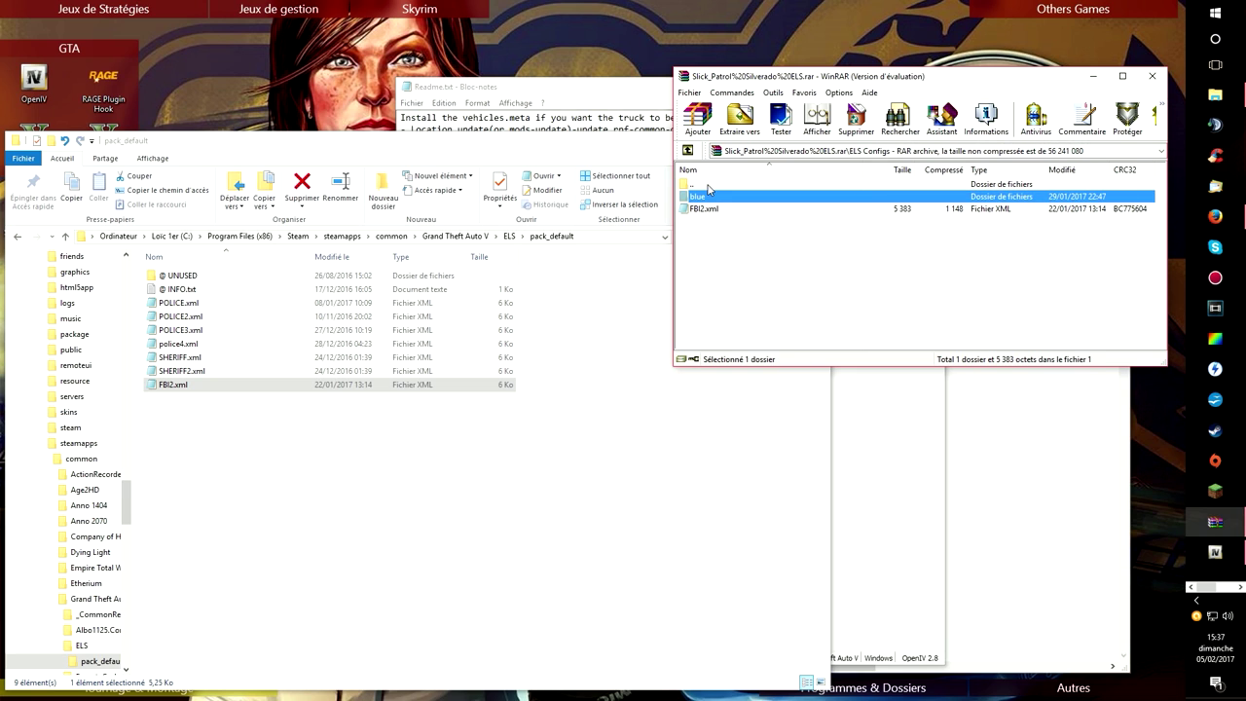
double_click(709, 186)
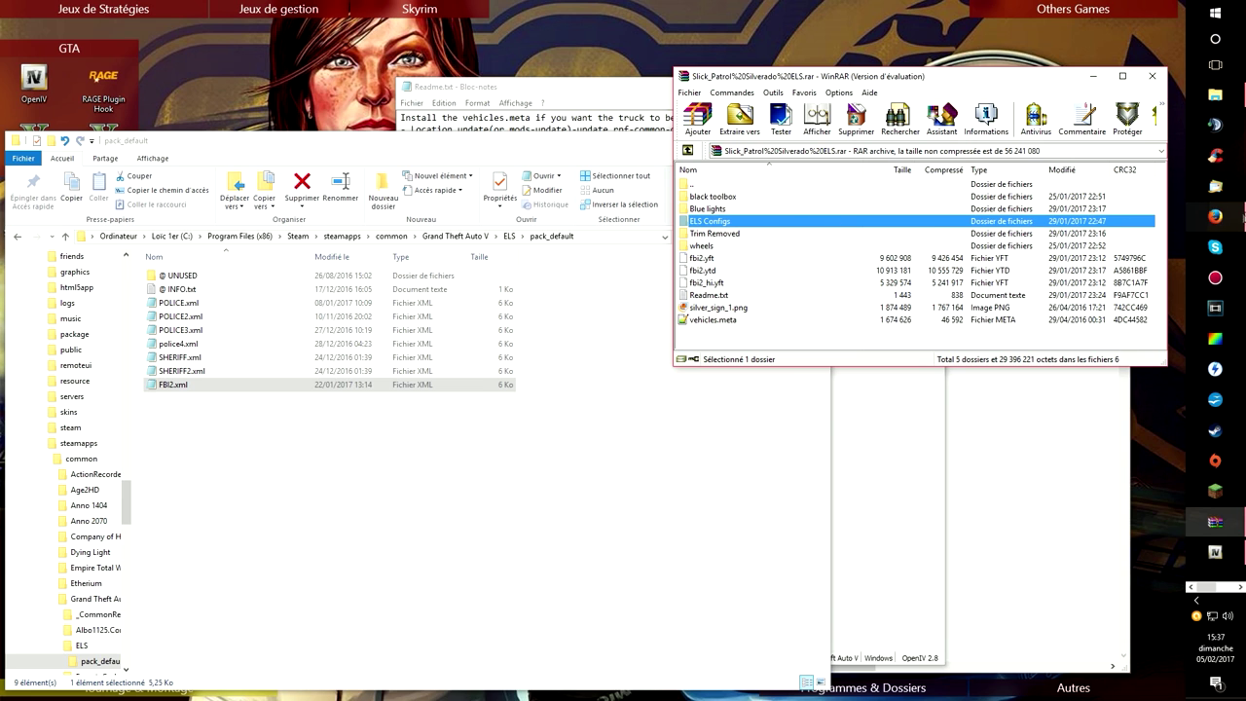
click(1215, 216)
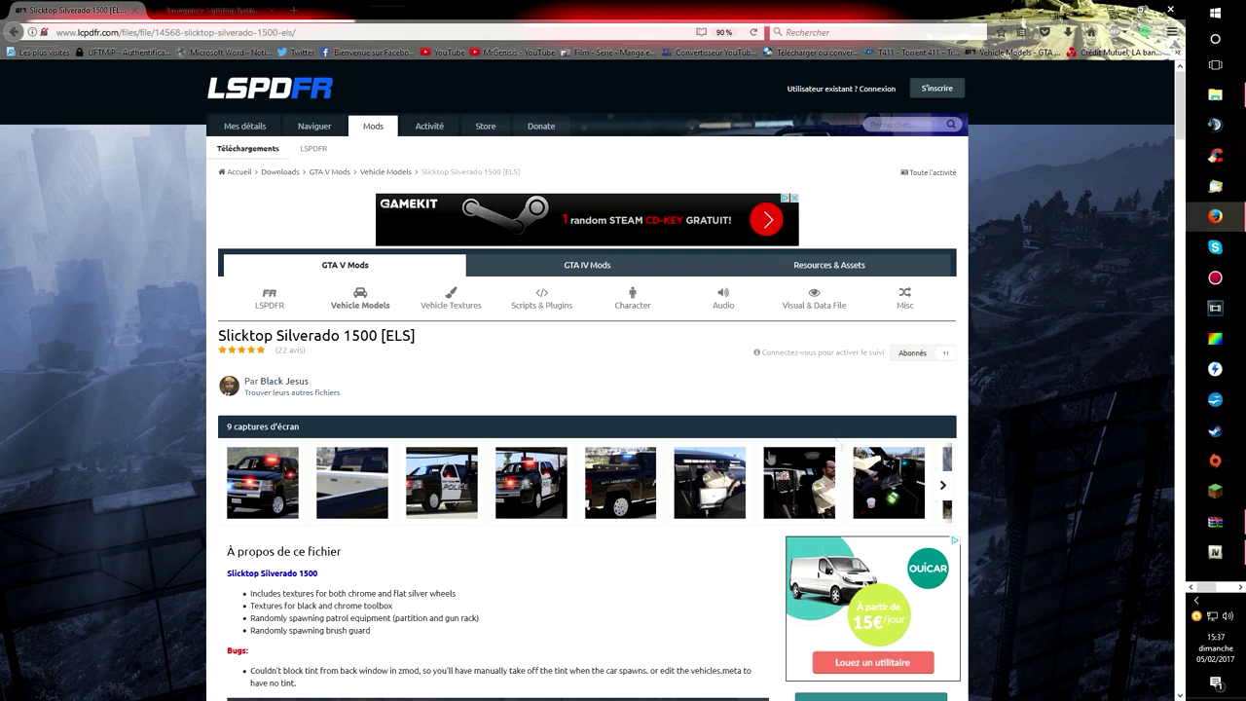
click(1111, 9)
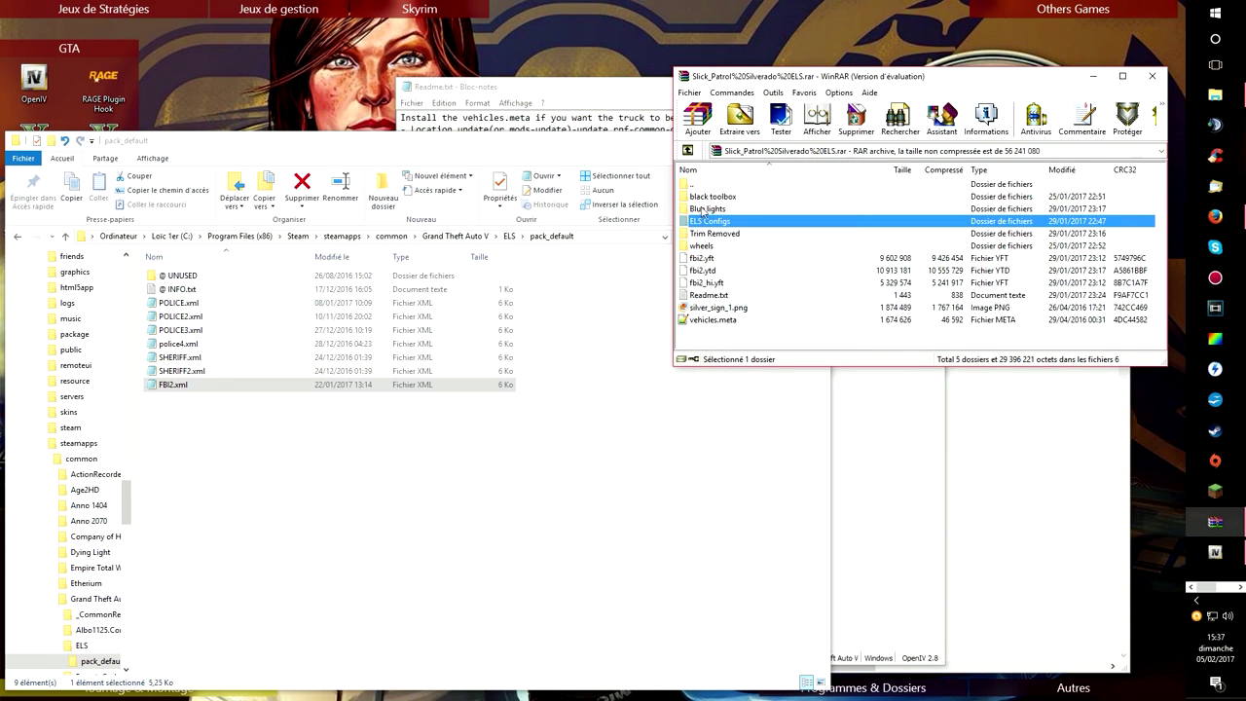
double_click(703, 209)
double_click(721, 186)
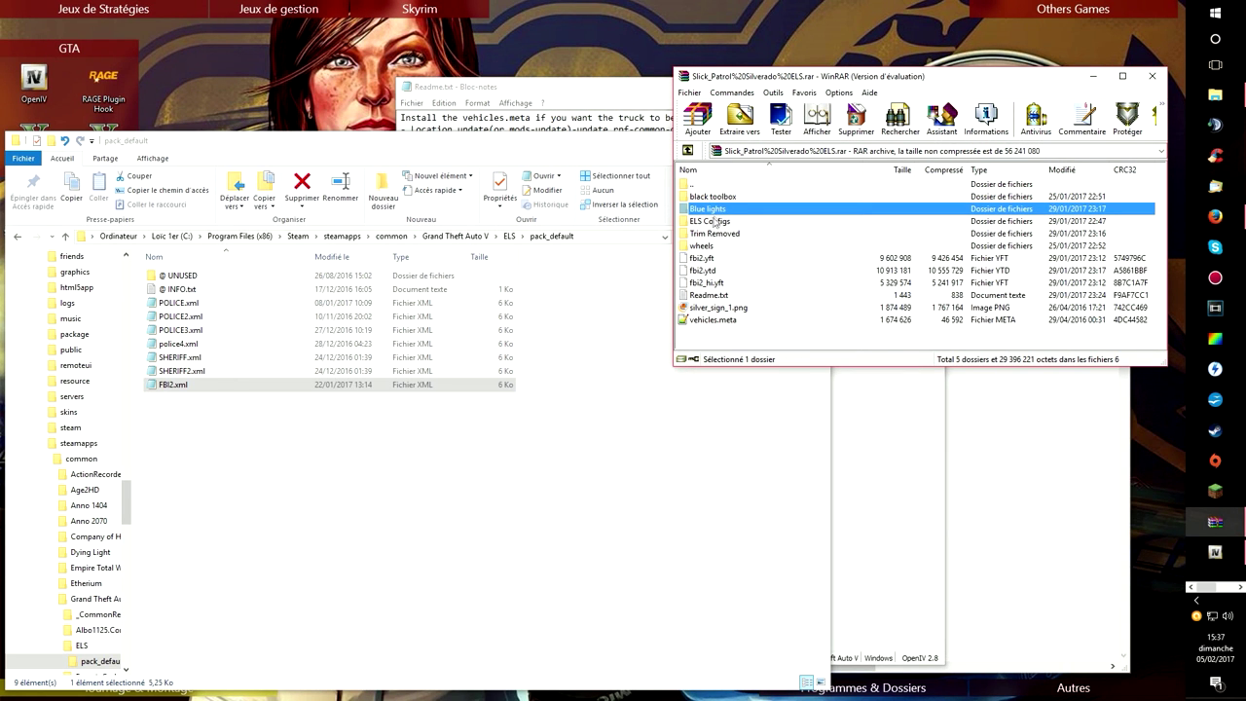
- View tool_spec.png and toolbox.png in the archive's black toolbox folder, closing each image and returning to the archive root
double_click(724, 199)
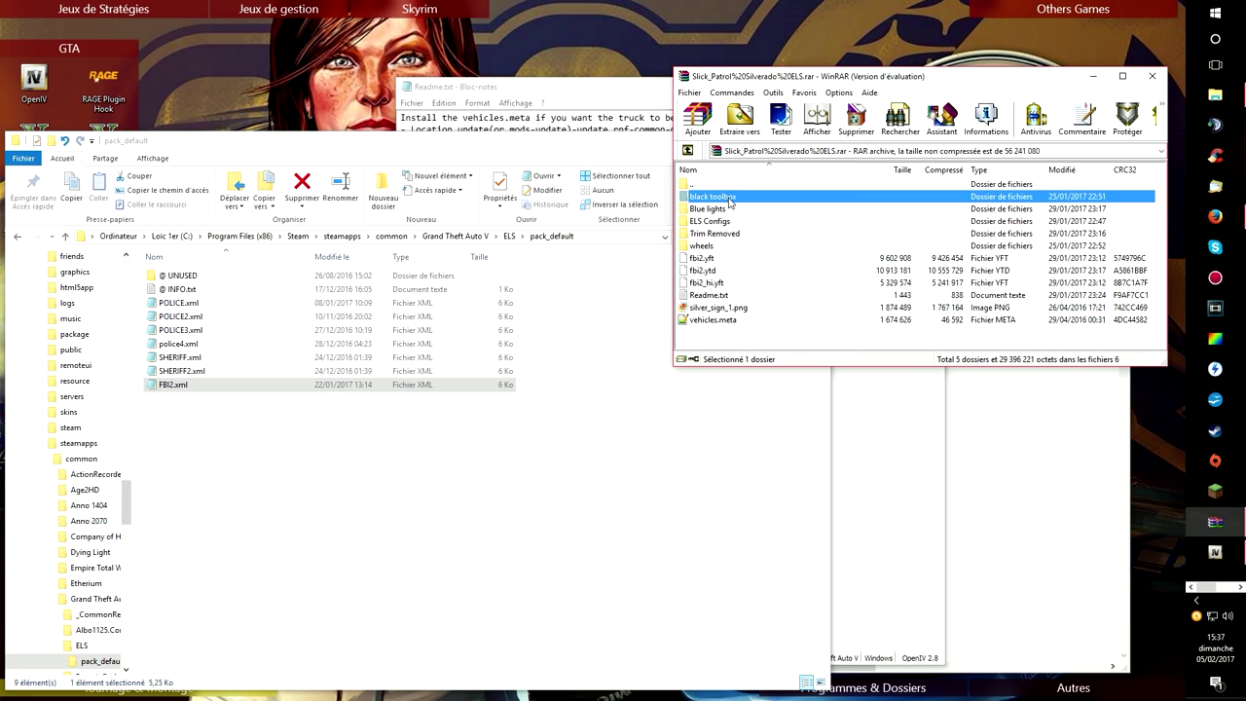
click(716, 198)
double_click(716, 199)
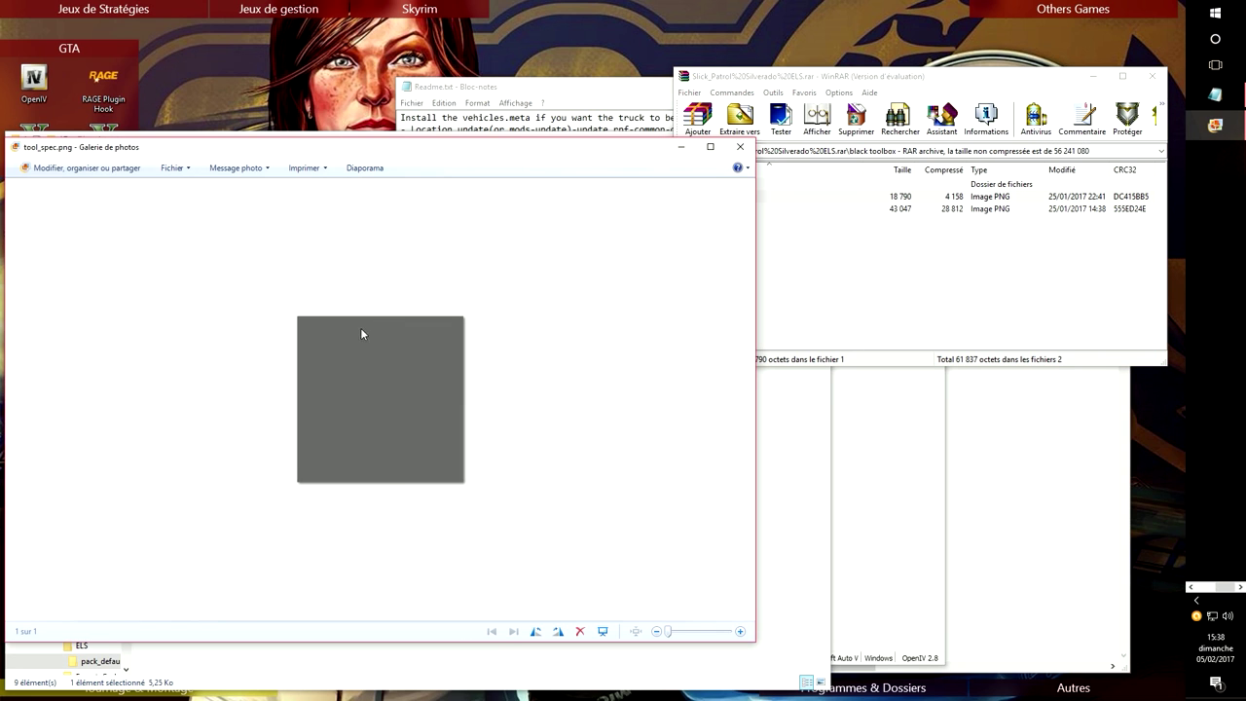
click(739, 146)
double_click(716, 208)
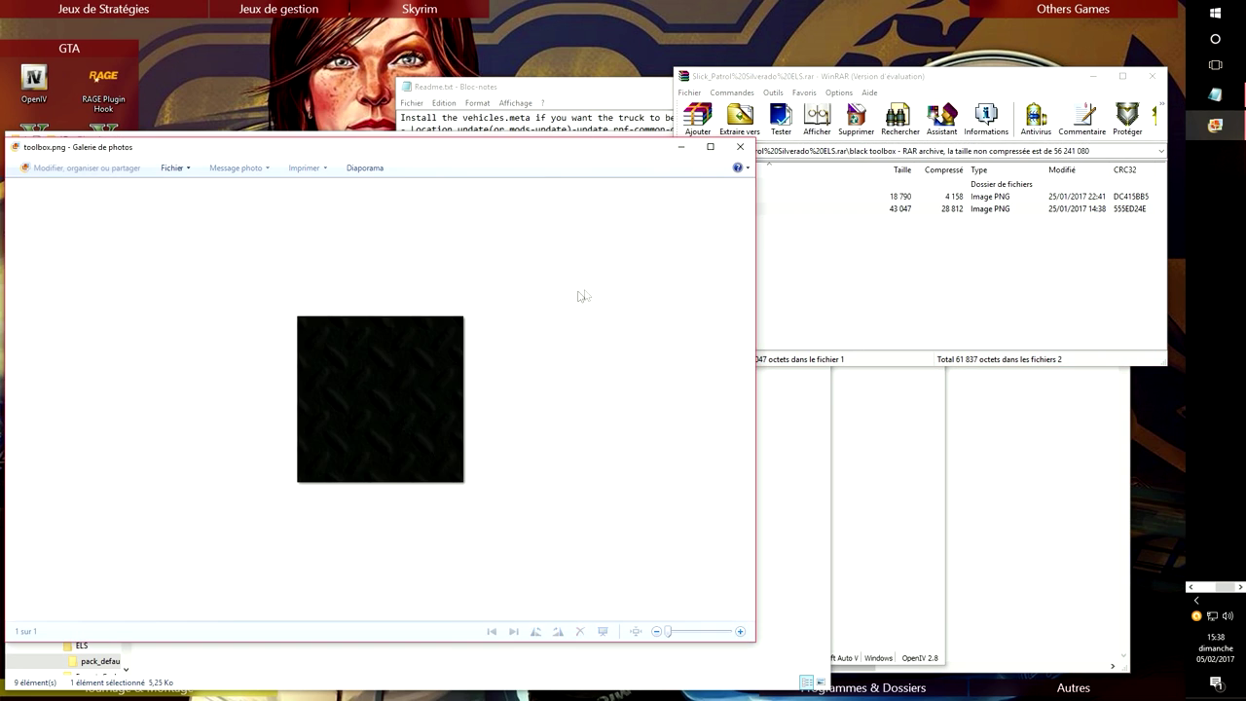
click(740, 146)
double_click(726, 184)
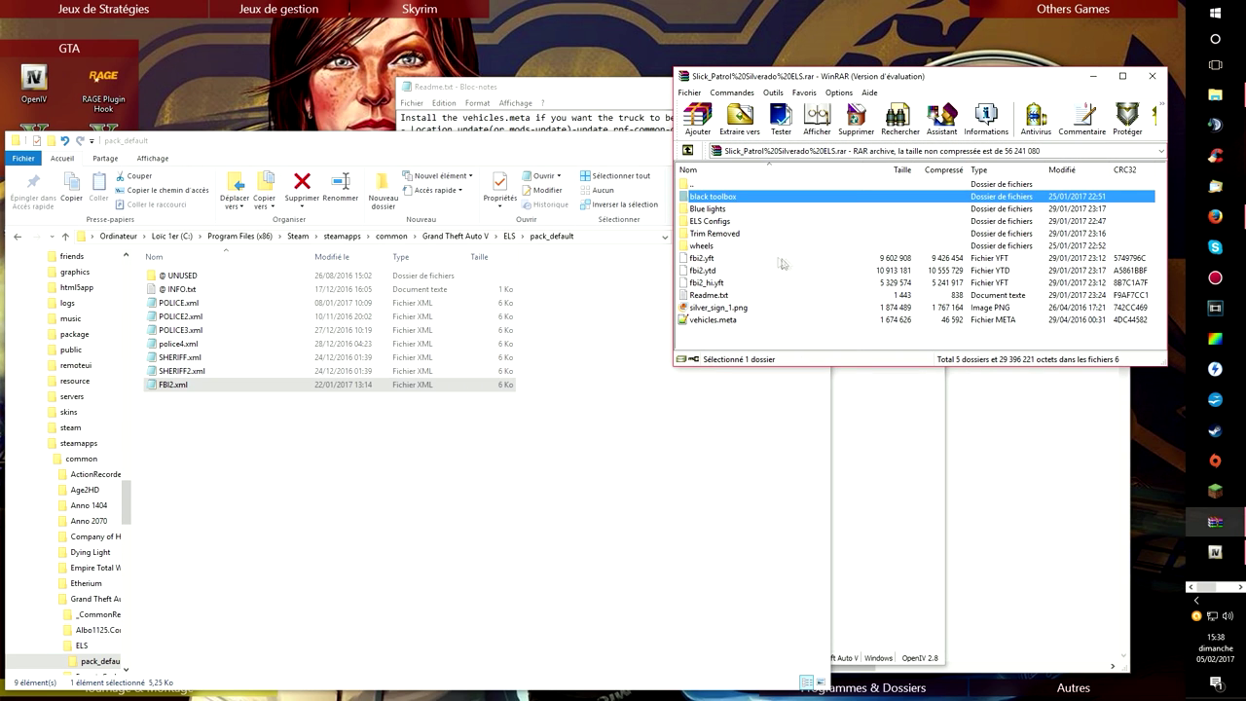
- Review the vehicles.meta and vehicle install locations in Readme.txt, and close both the readme and the mod archive
click(508, 82)
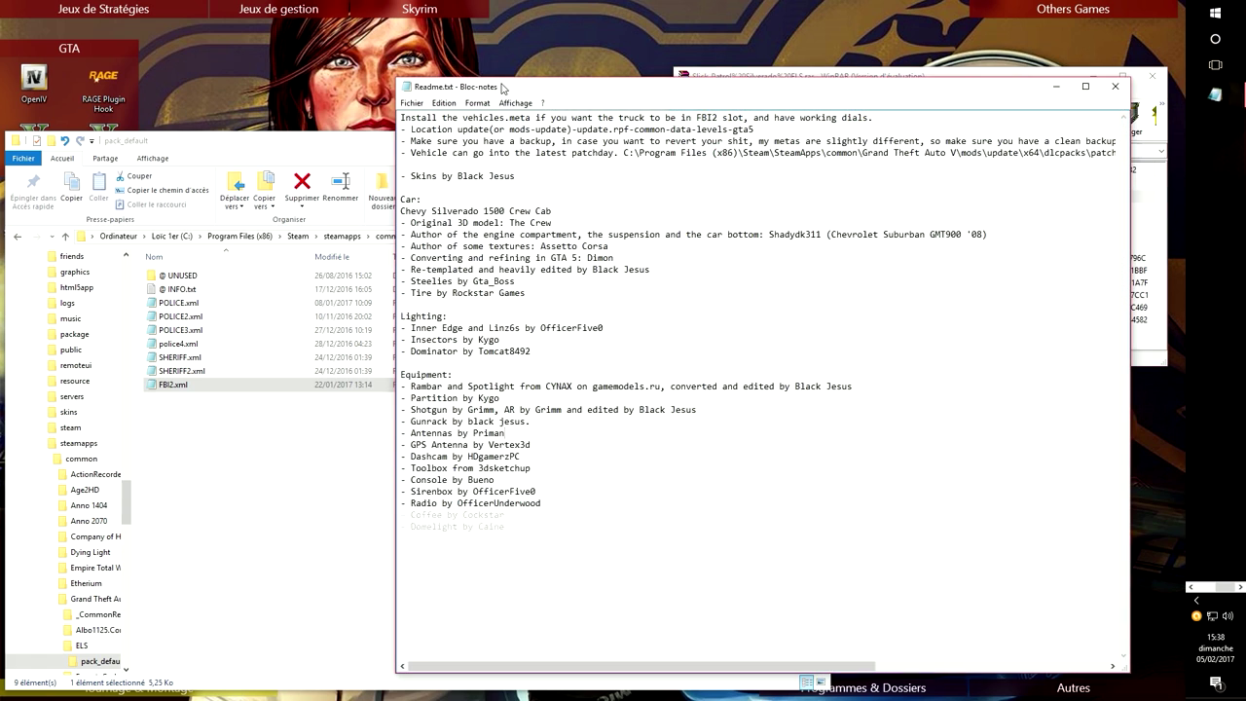
drag(442, 153, 765, 151)
click(441, 130)
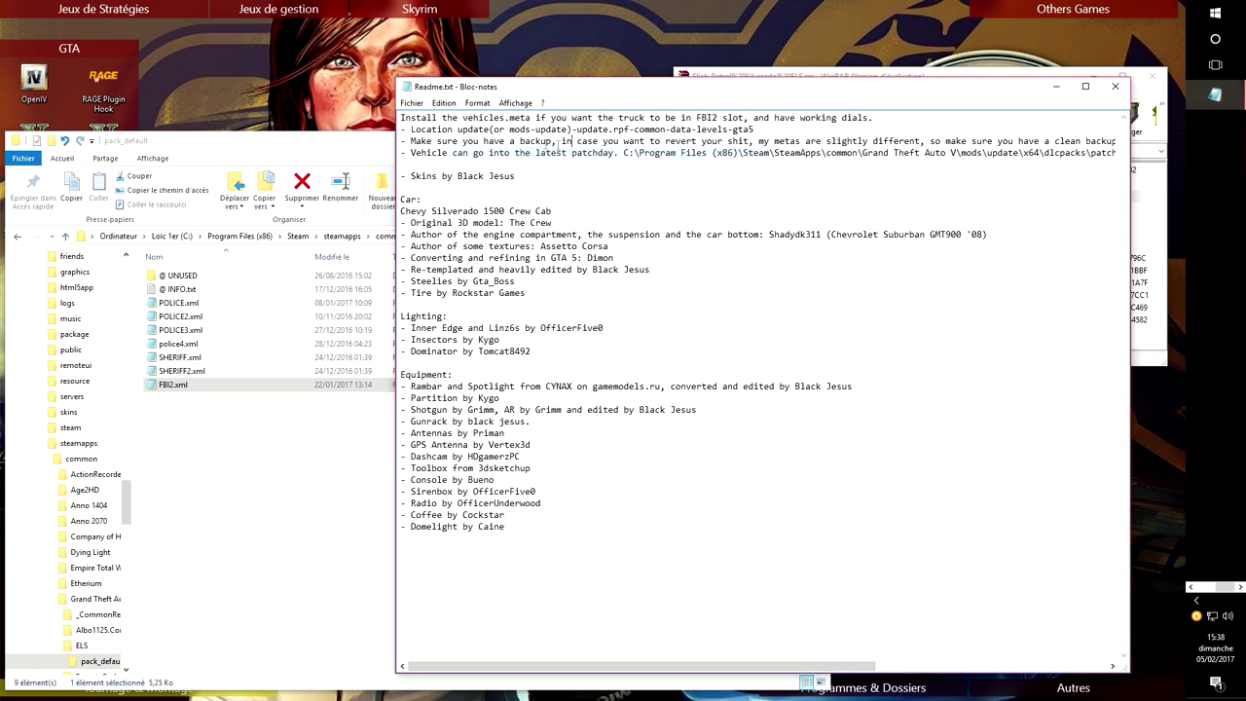
drag(414, 129, 640, 130)
click(517, 129)
click(1114, 89)
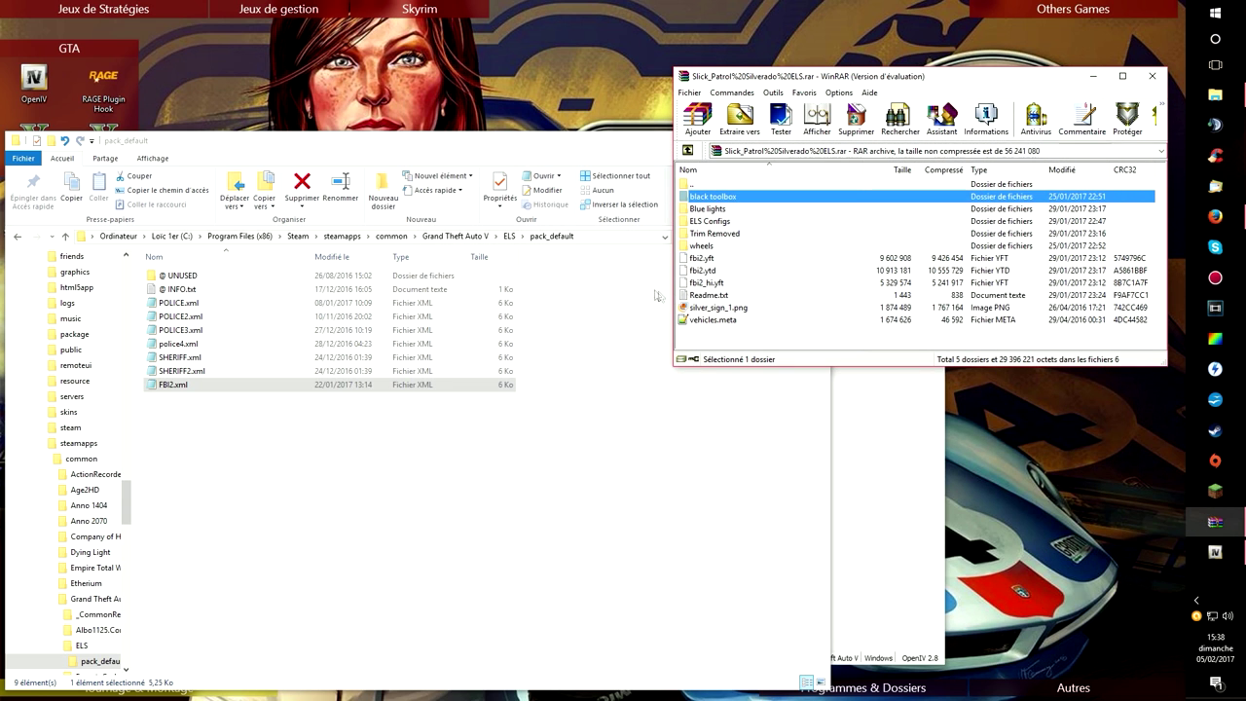
click(1152, 76)
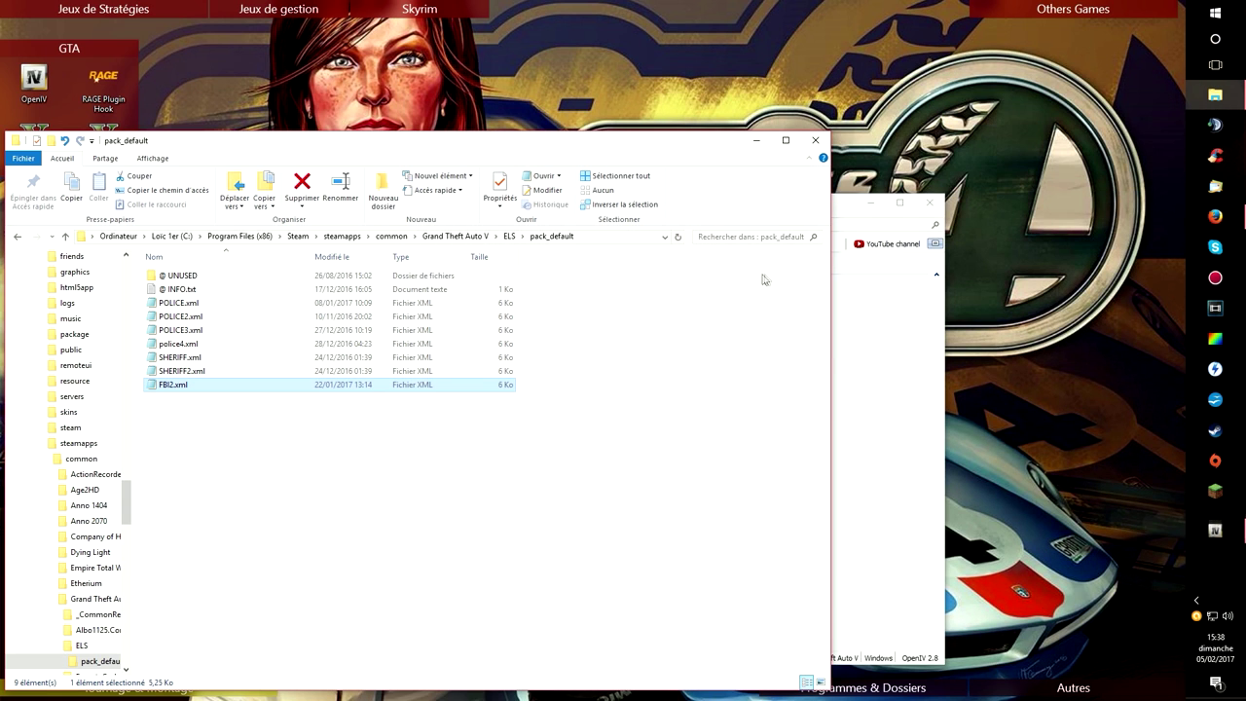
- Go up to the Grand Theft Auto V\ELS folder in File Explorer and close OpenIV
drag(762, 148, 916, 162)
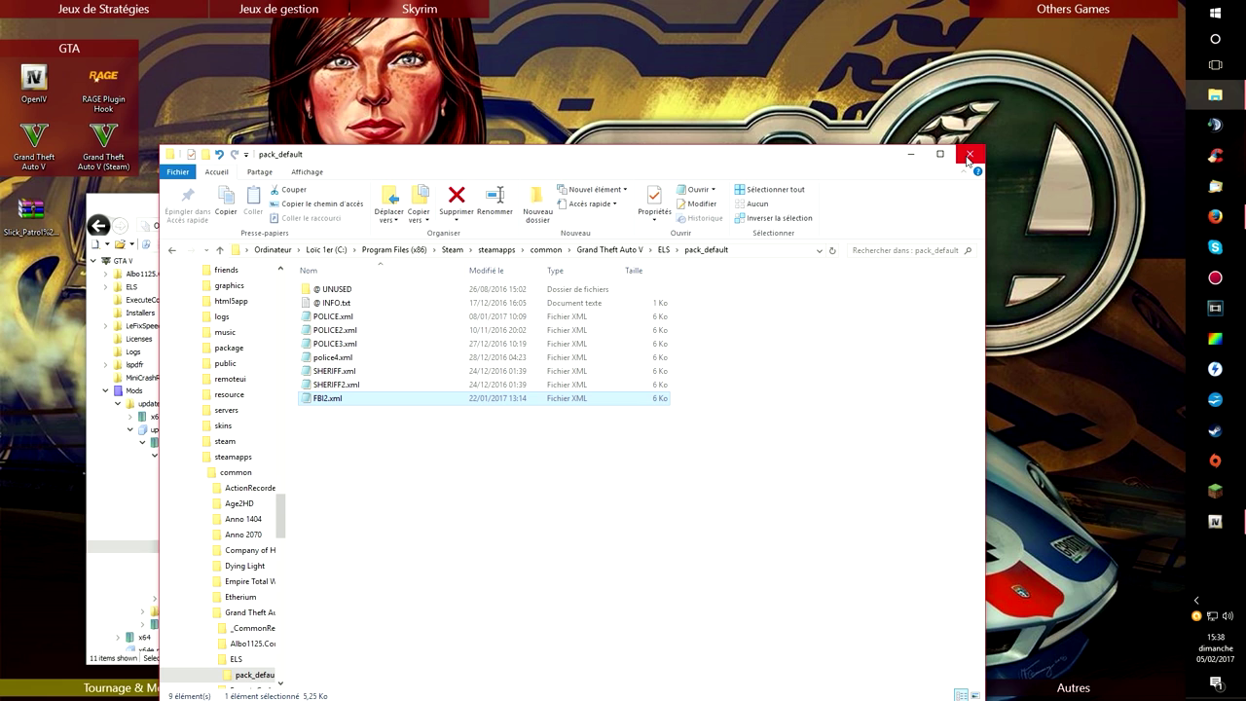
click(663, 250)
drag(633, 161, 907, 118)
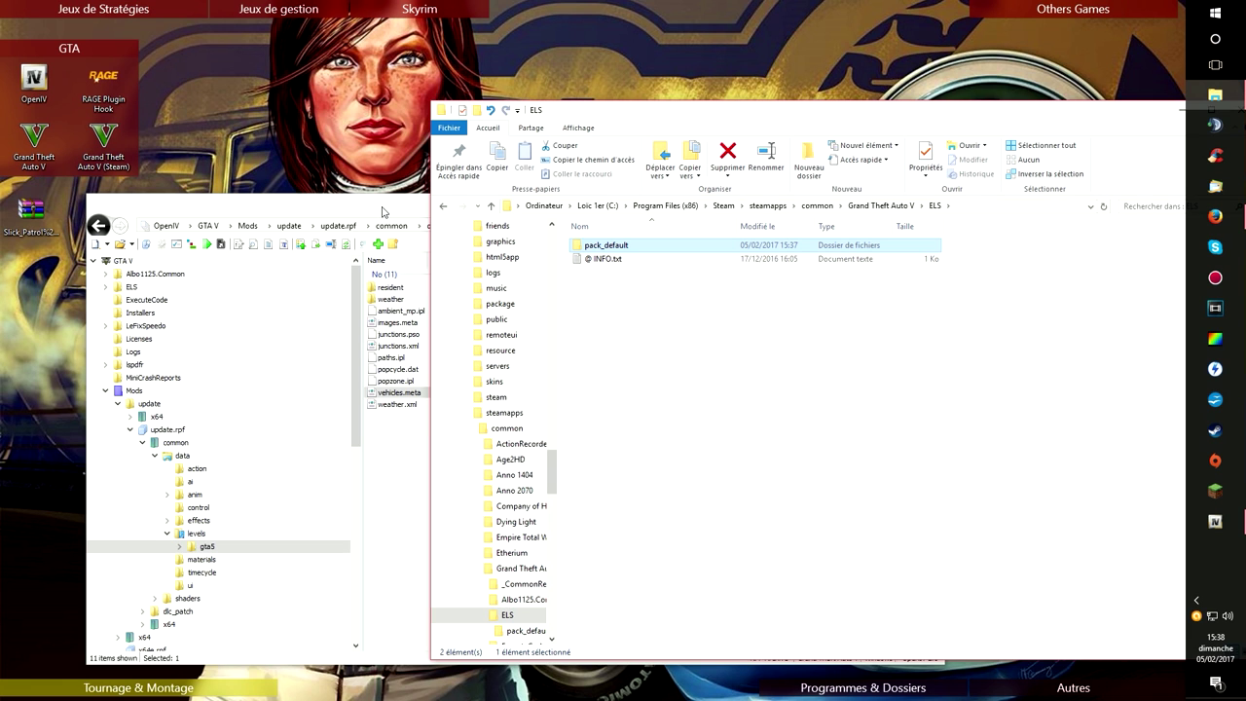
drag(387, 210, 308, 214)
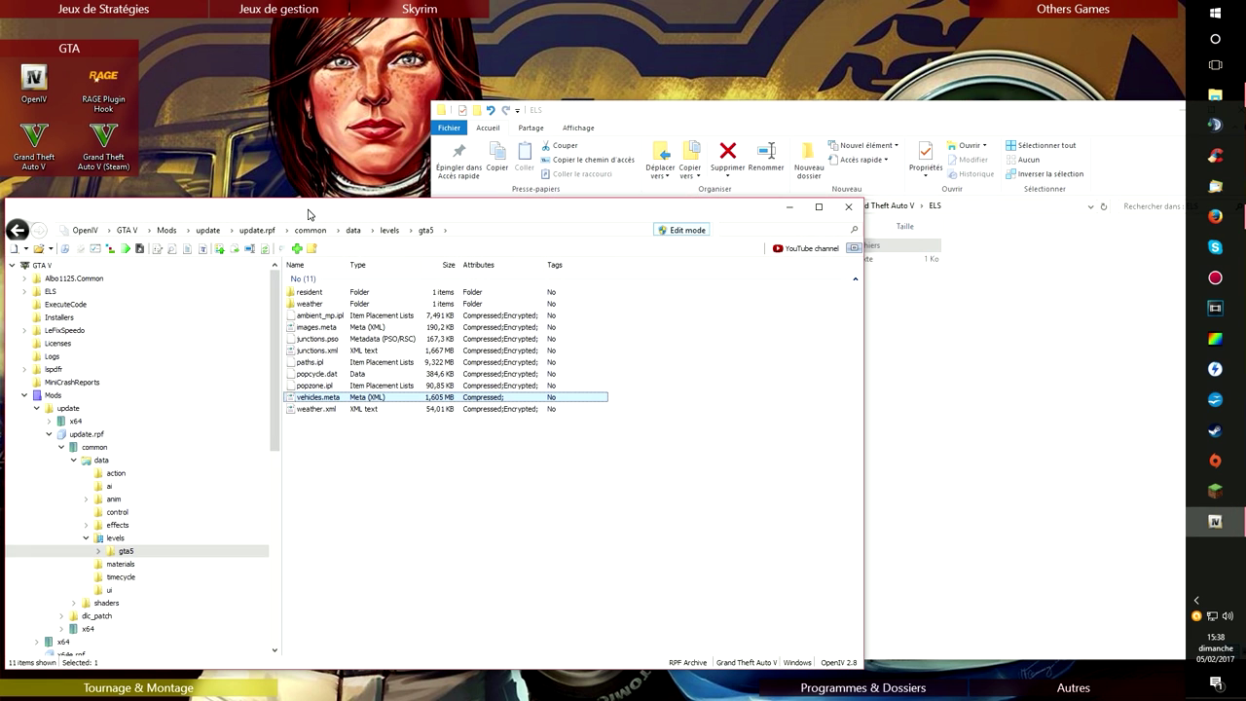
click(741, 120)
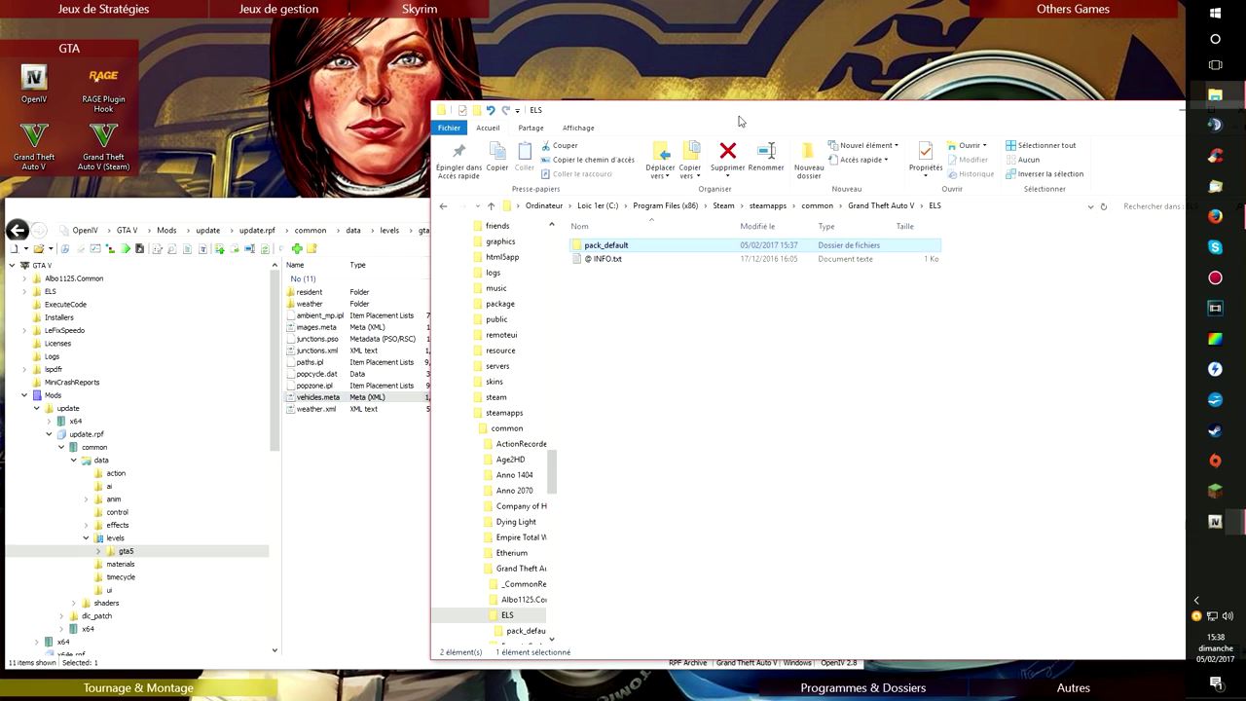
click(387, 256)
click(849, 208)
drag(900, 124, 797, 118)
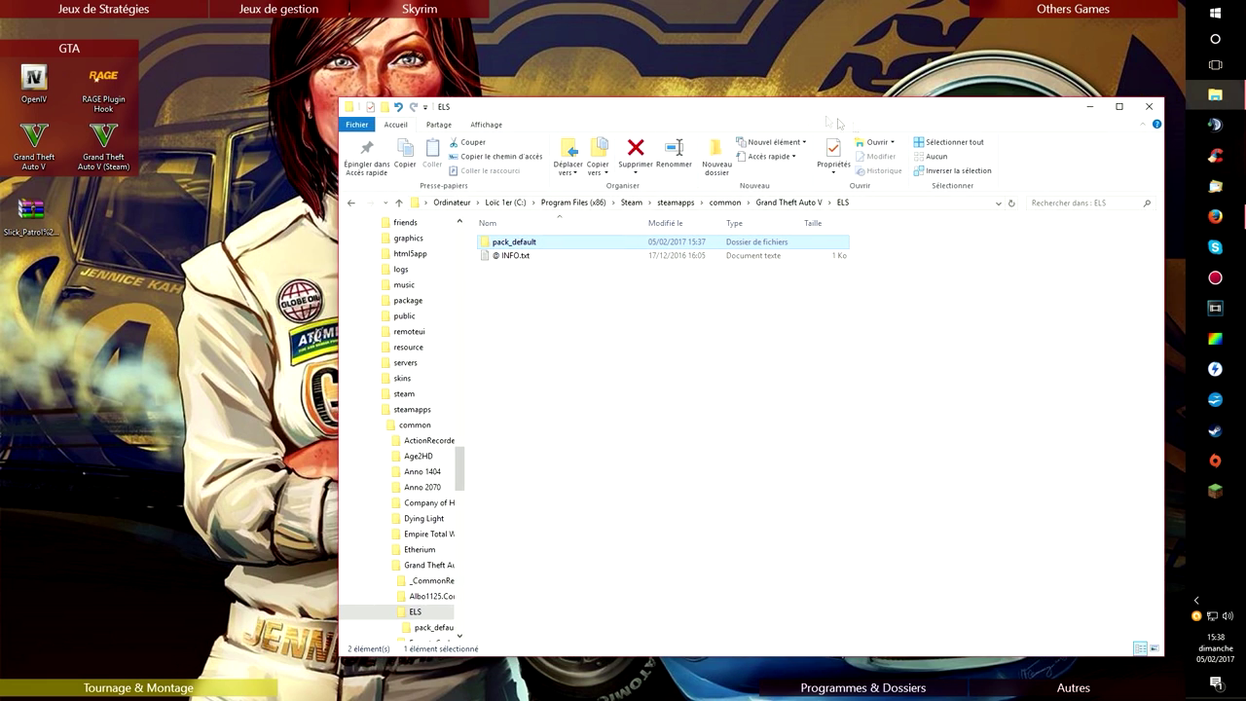
- Open ELS V1.05.rar from L:\Jeux Divers\Mod\Mod GTA V\LSPDFR in WinRAR, leaving only the ELS folder window open behind it
click(1215, 13)
click(1138, 357)
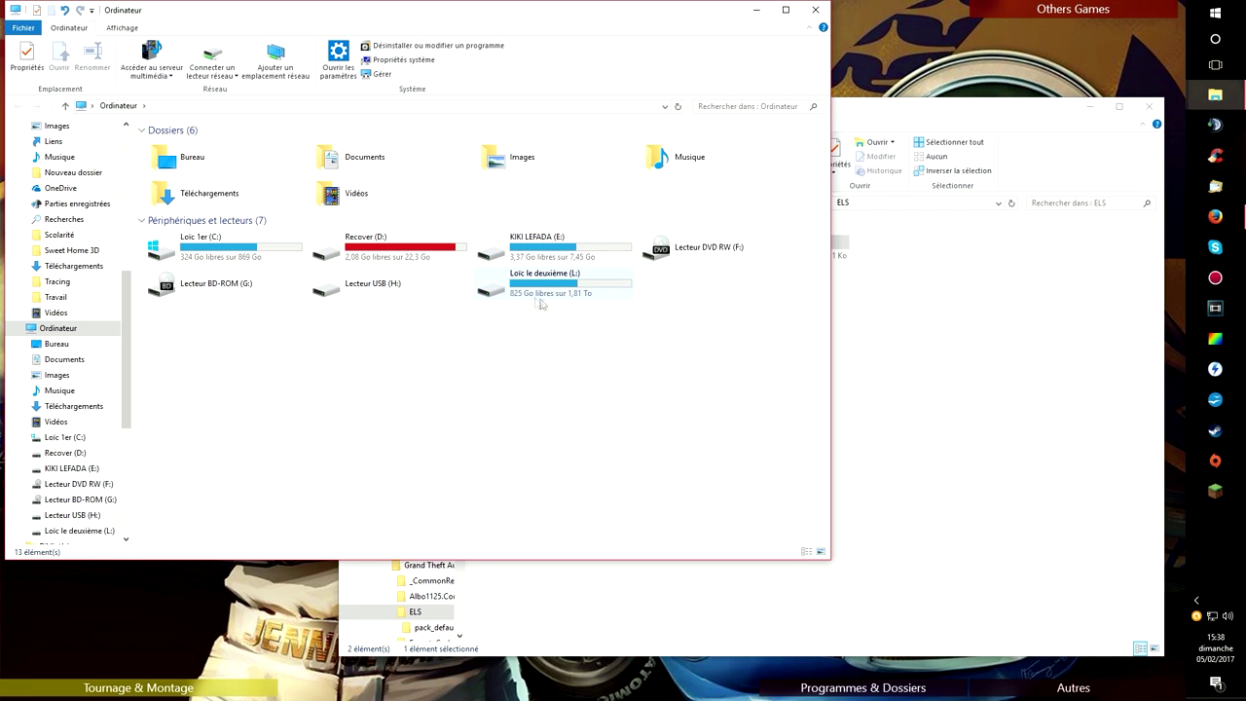
double_click(553, 285)
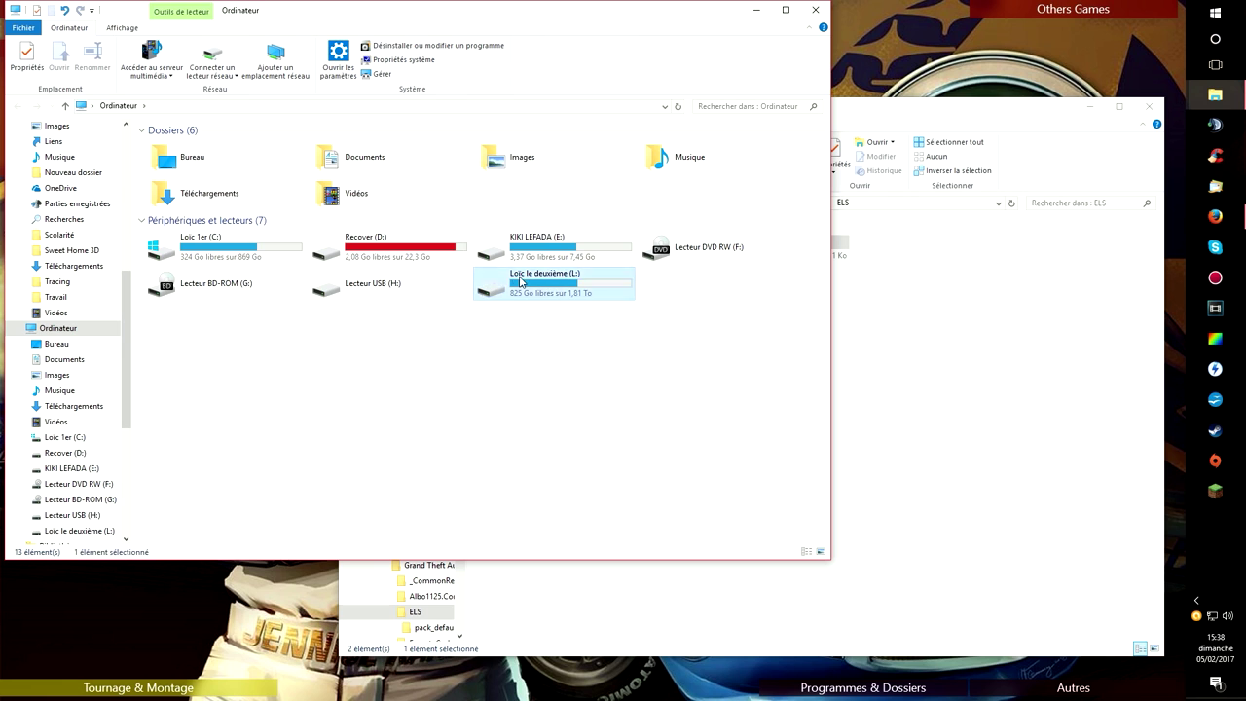
double_click(180, 146)
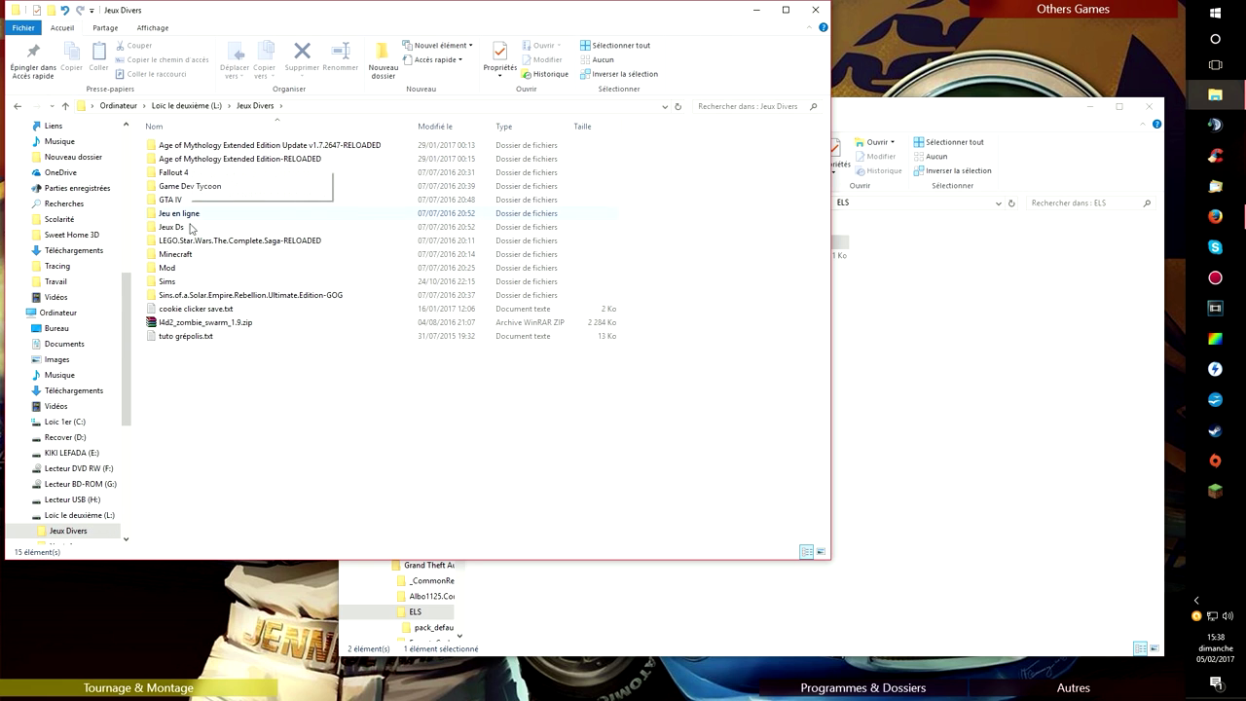
double_click(181, 267)
double_click(216, 148)
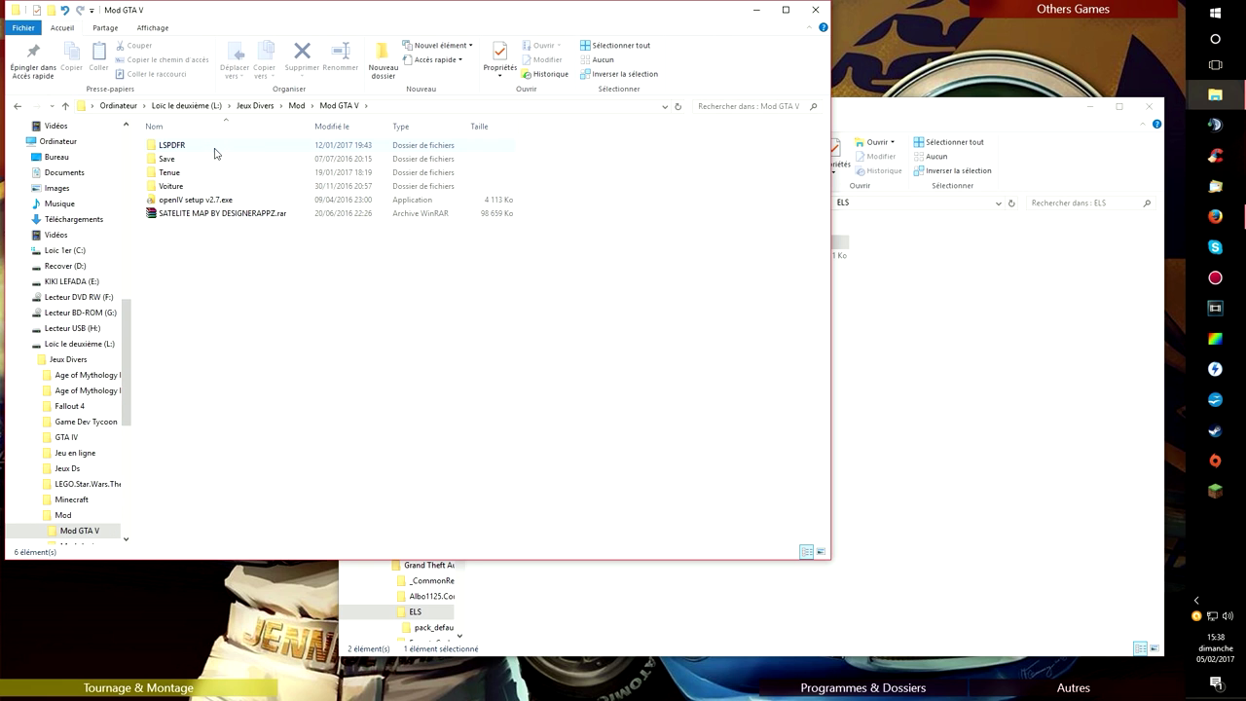
double_click(216, 147)
double_click(180, 254)
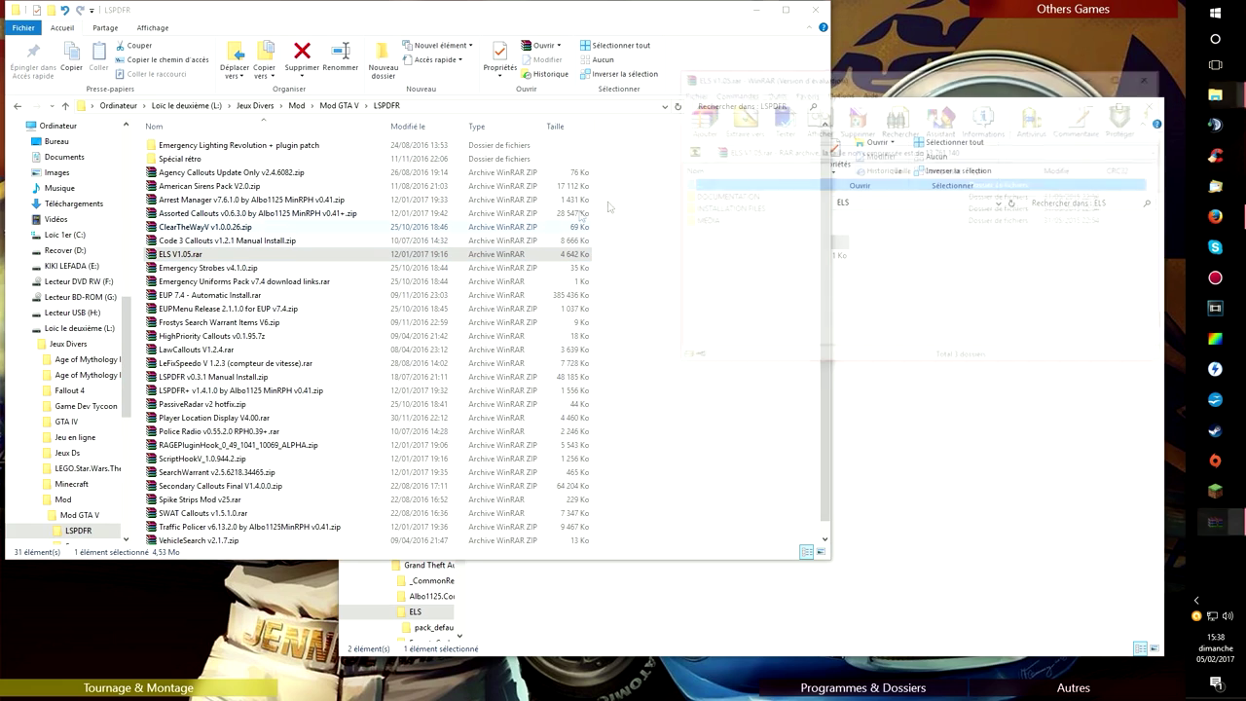
click(814, 9)
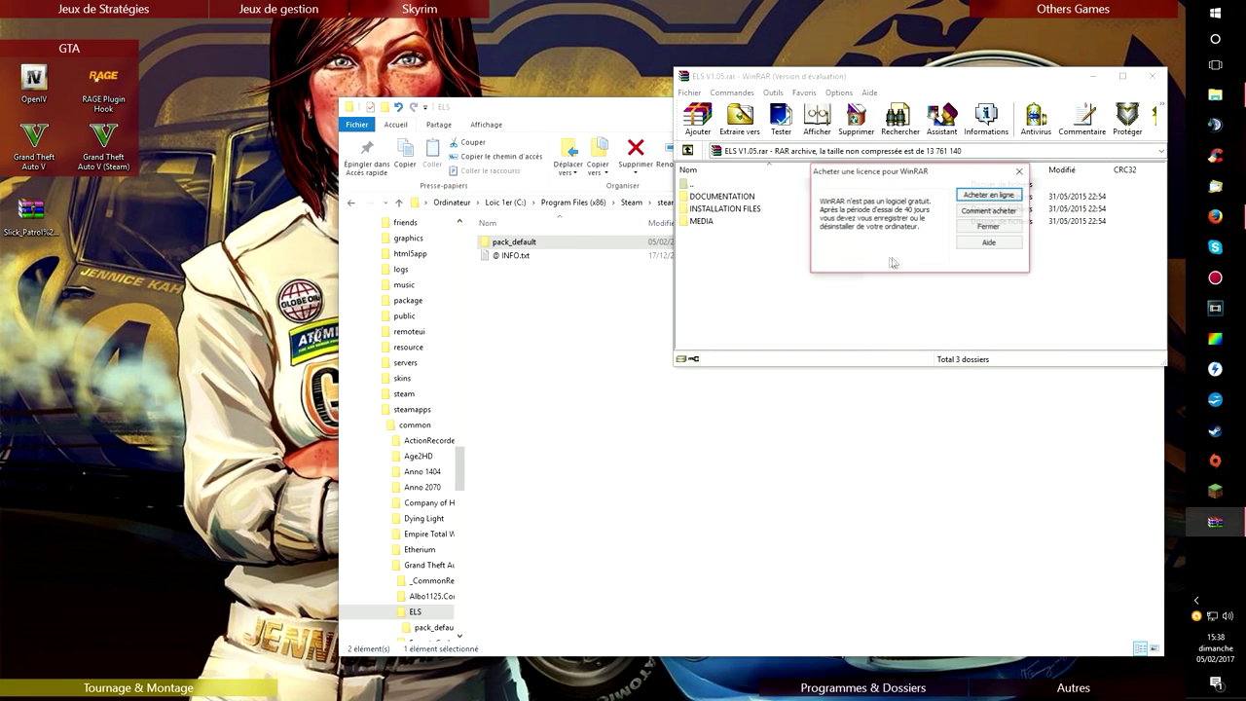
click(985, 230)
- Open the archive's DOCUMENTATION folder with its window beside File Explorer and look over the three PDF files
drag(967, 78, 352, 215)
click(126, 329)
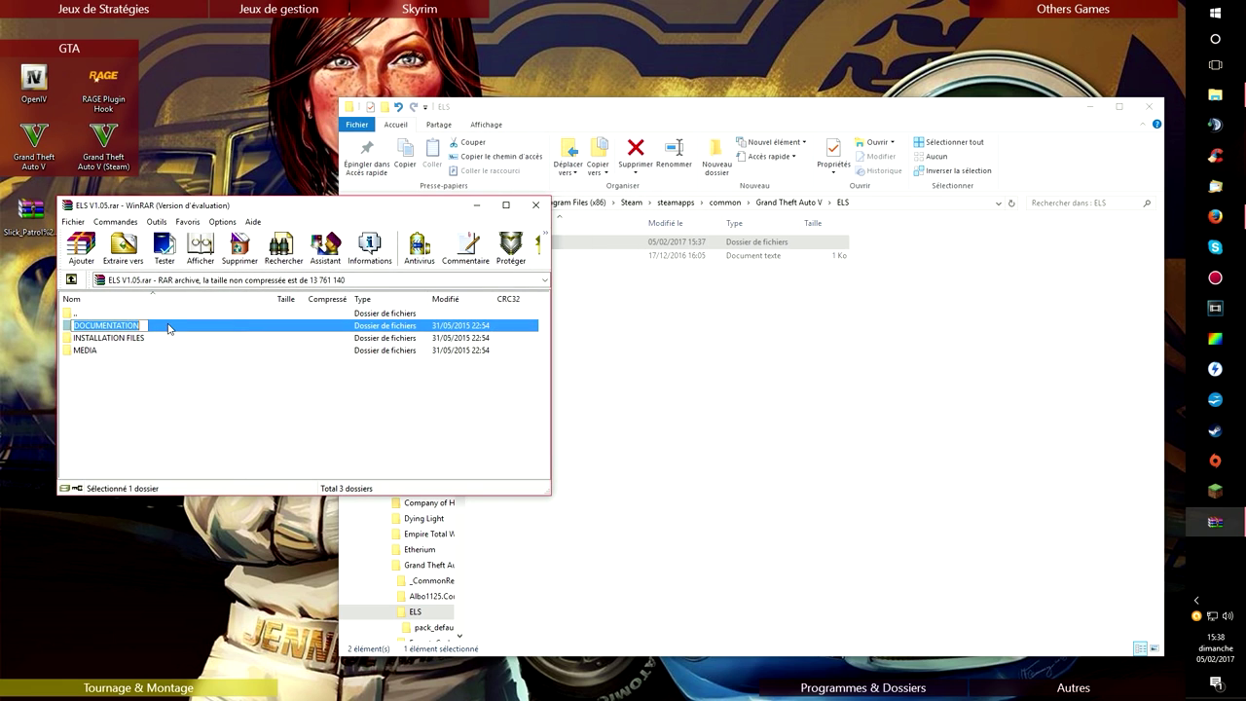
double_click(165, 325)
drag(292, 214, 236, 251)
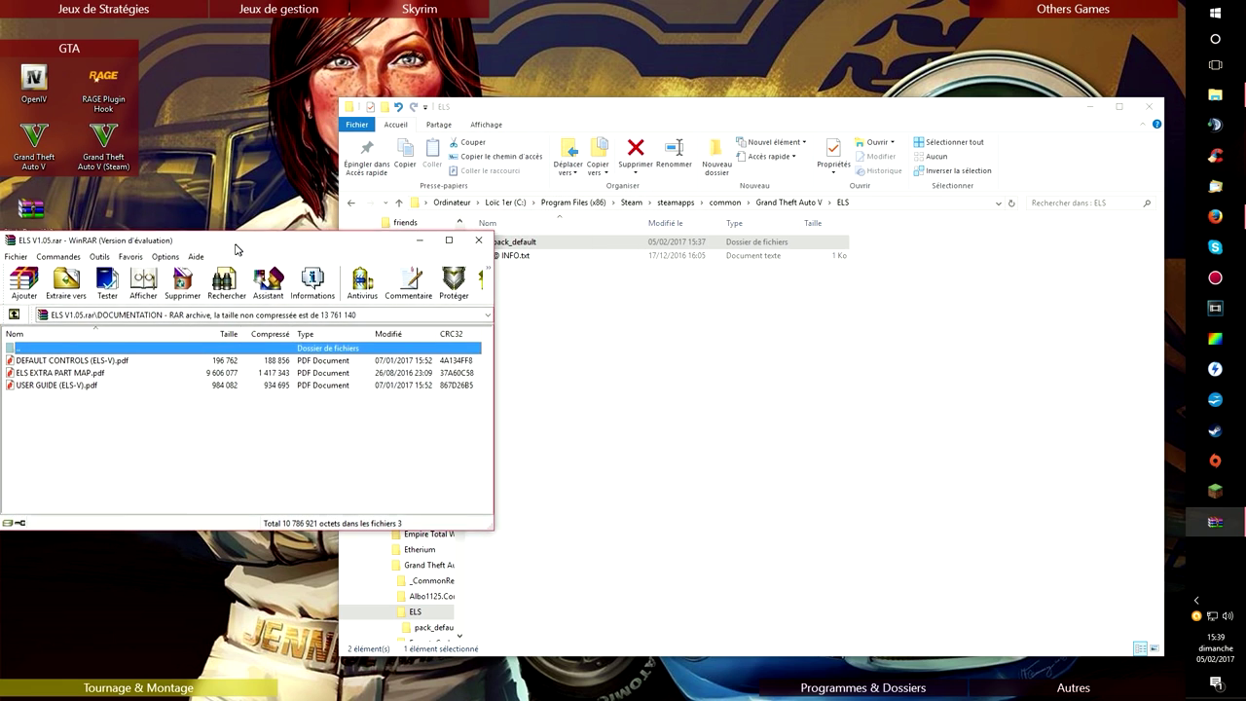
click(98, 362)
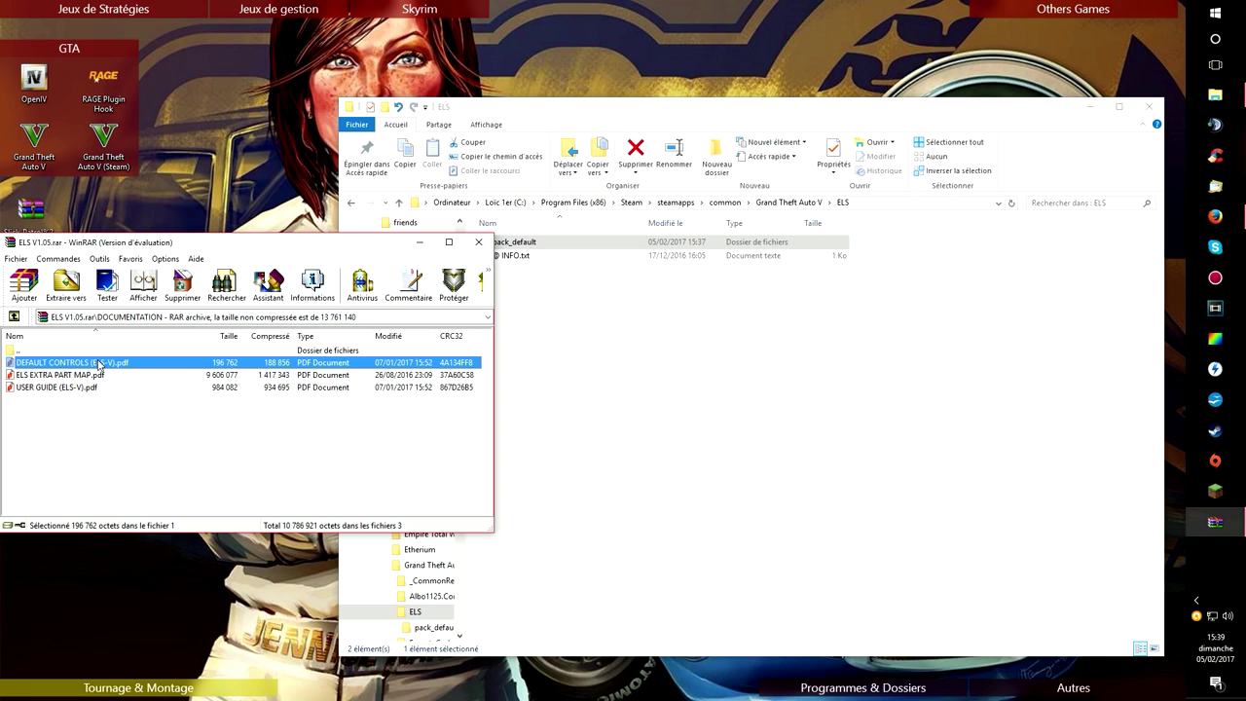
click(102, 375)
click(49, 388)
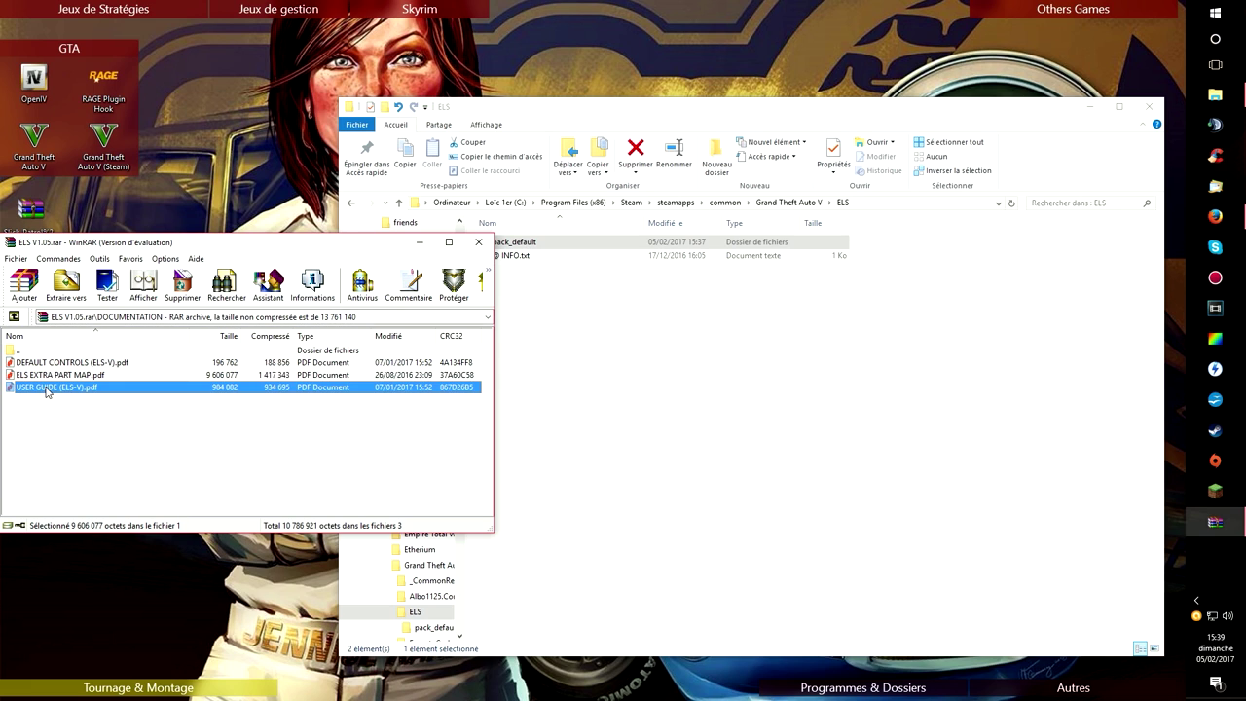
click(110, 364)
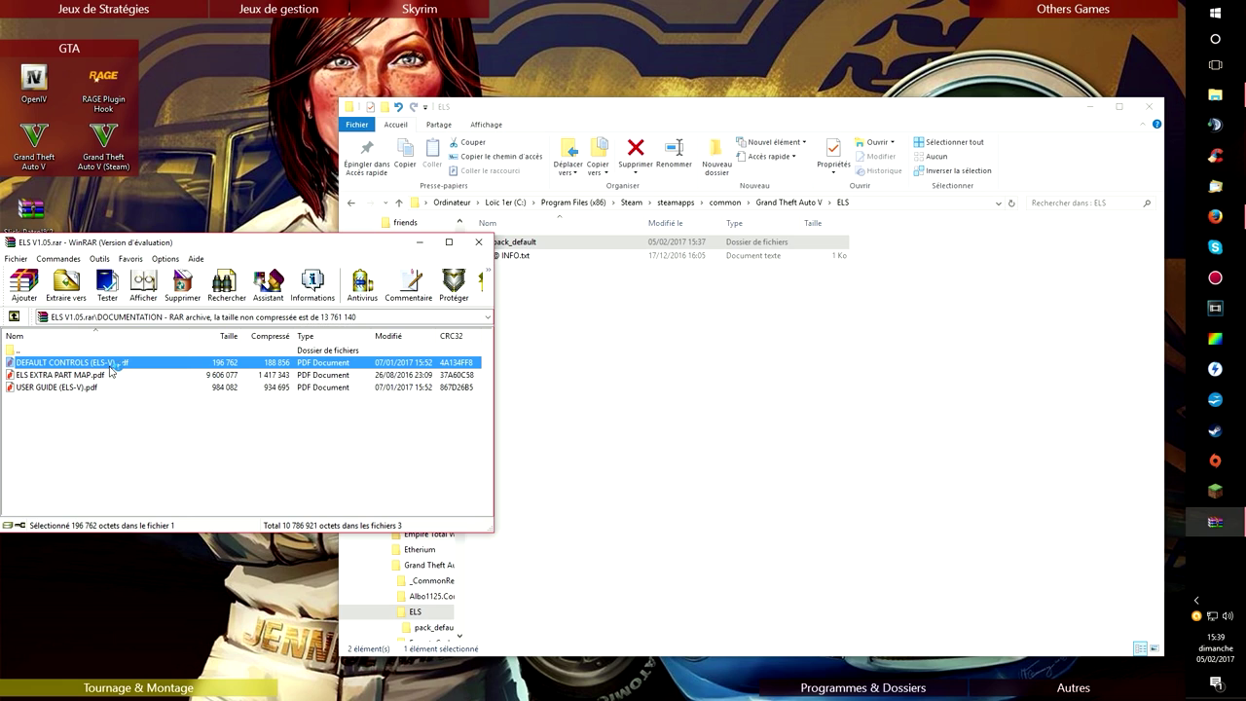
- Launch DEFAULT CONTROLS (ELS-V).pdf and go up to the Grand Theft Auto V folder in File Explorer
double_click(234, 365)
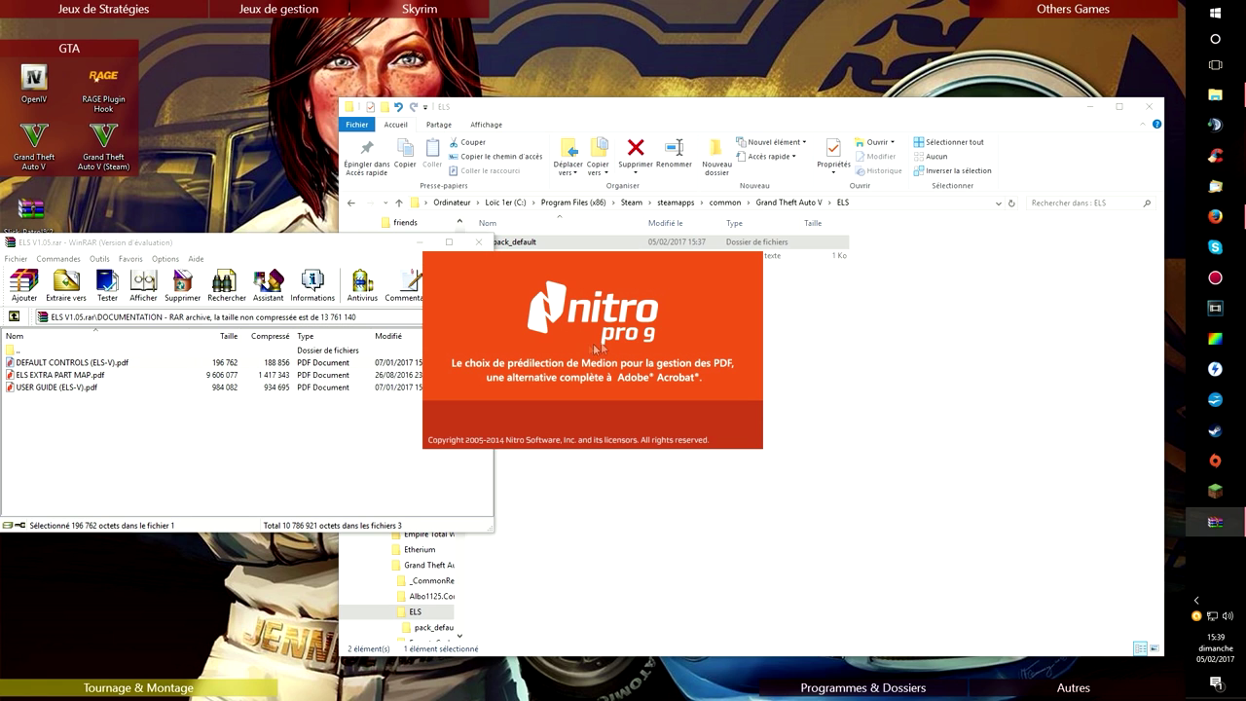
click(918, 111)
drag(672, 112, 858, 110)
key(BackSpace)
click(502, 263)
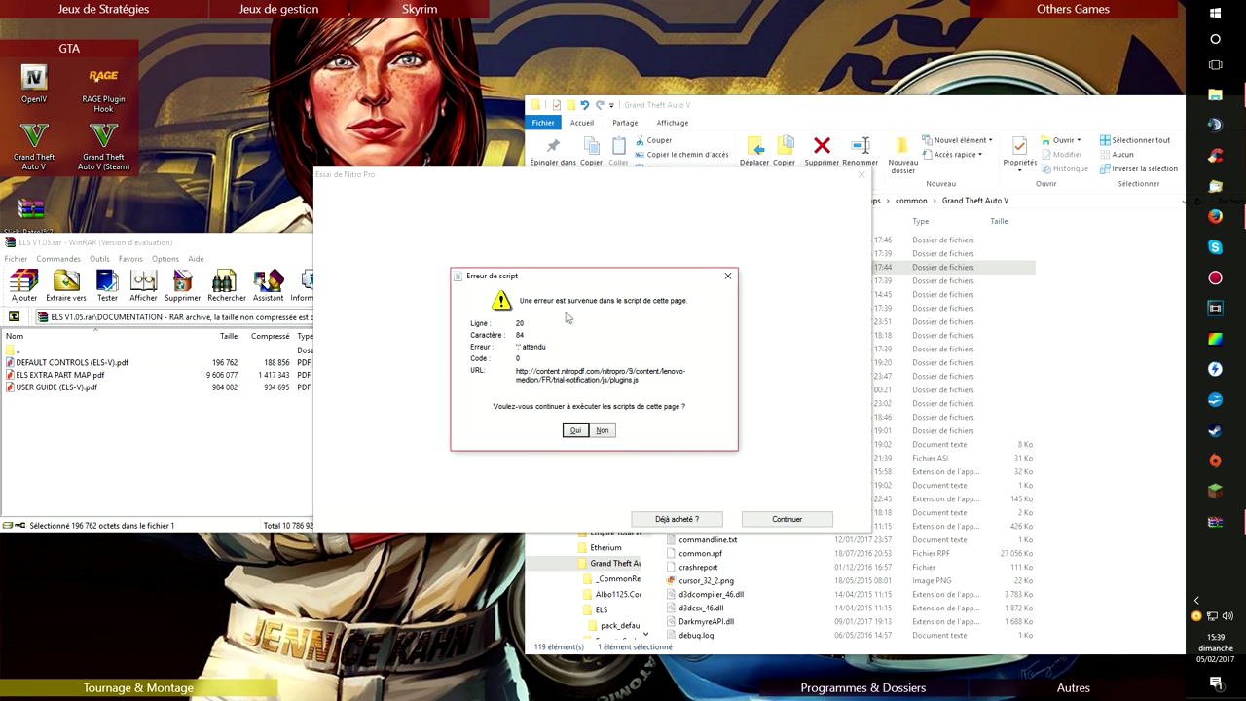
- Dismiss the script error, continue past Nitro Pro's expired-trial notice and view the default controls PDF at 120% zoom
click(604, 439)
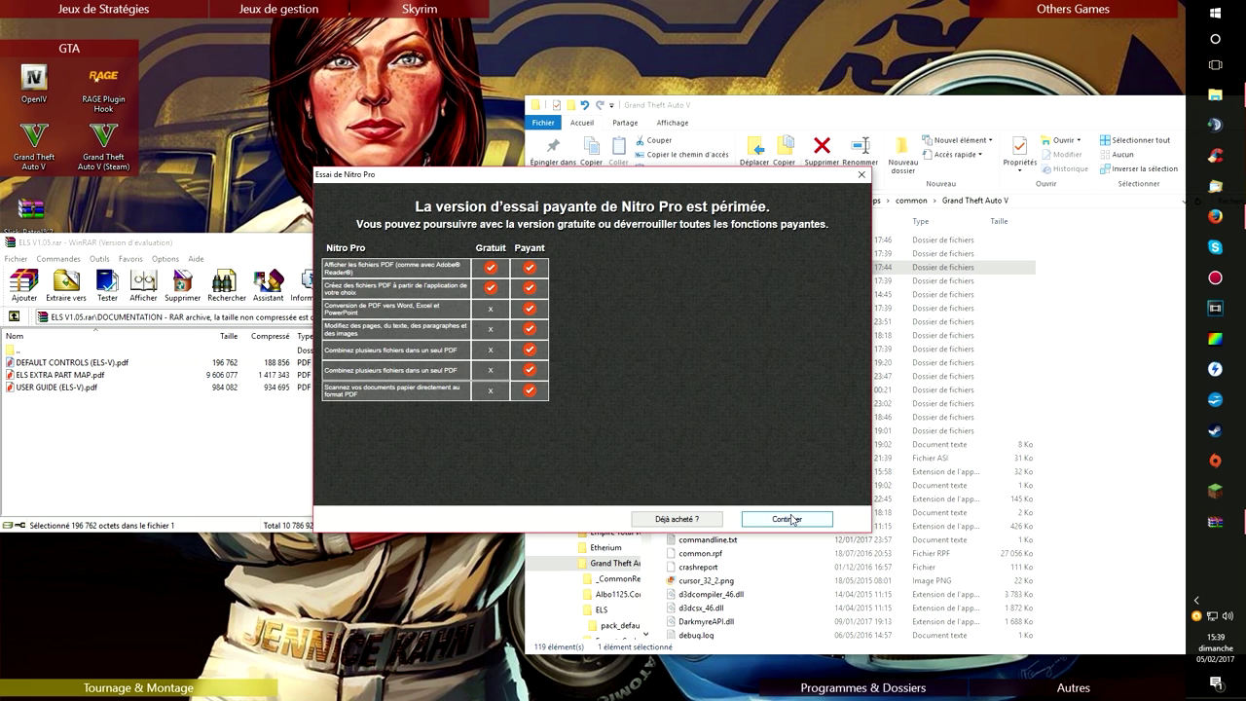
click(789, 519)
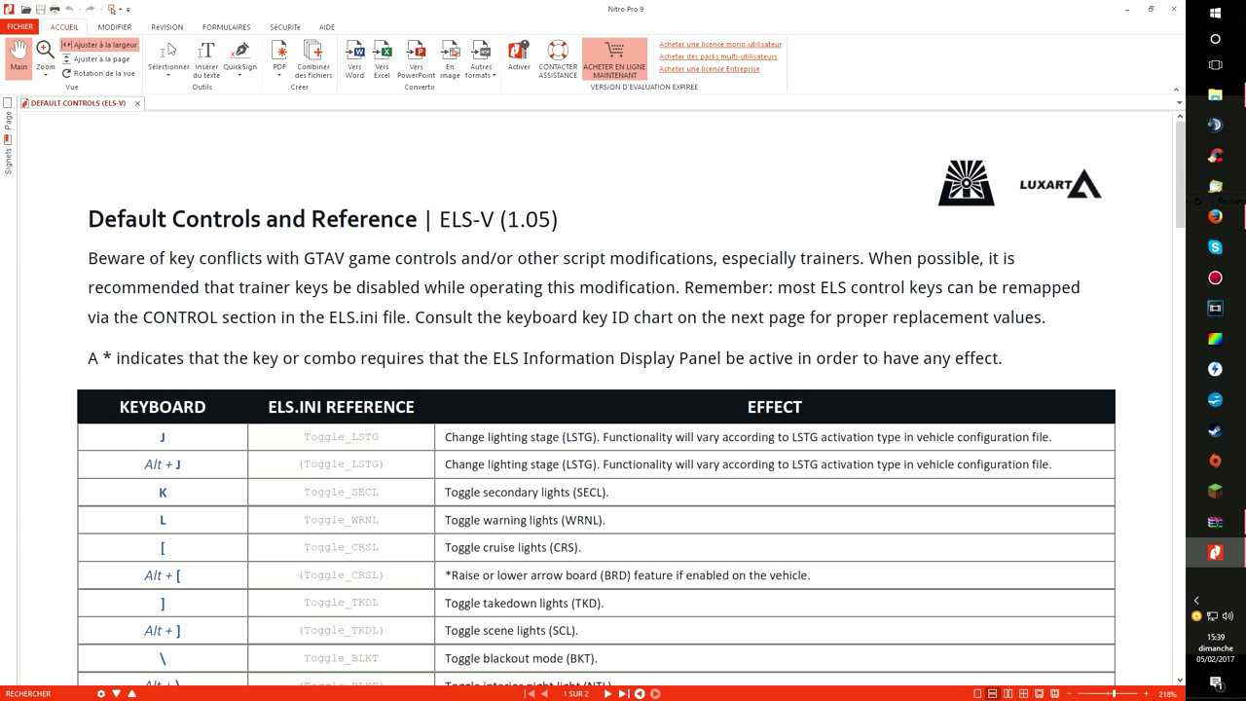
drag(1110, 694, 1108, 693)
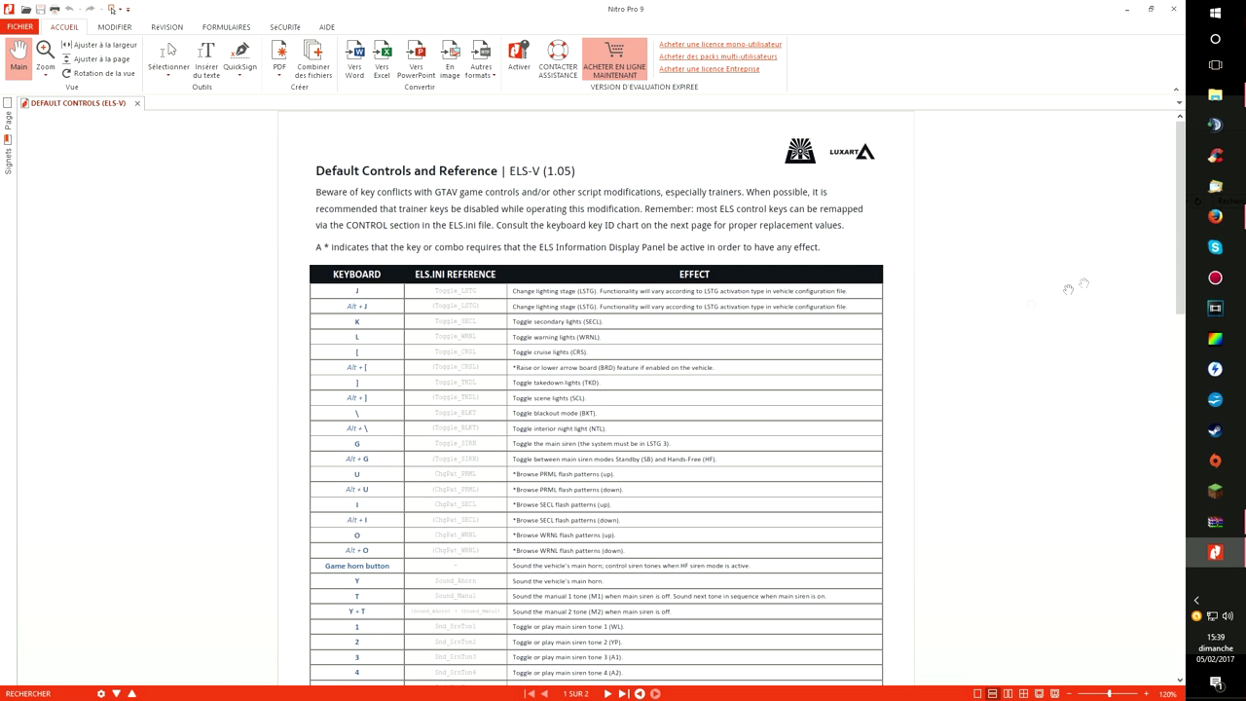
- Examine the controller controls table and the Keyboard Control Key ID Chart on page 2 of the default controls PDF
drag(1181, 224, 1178, 411)
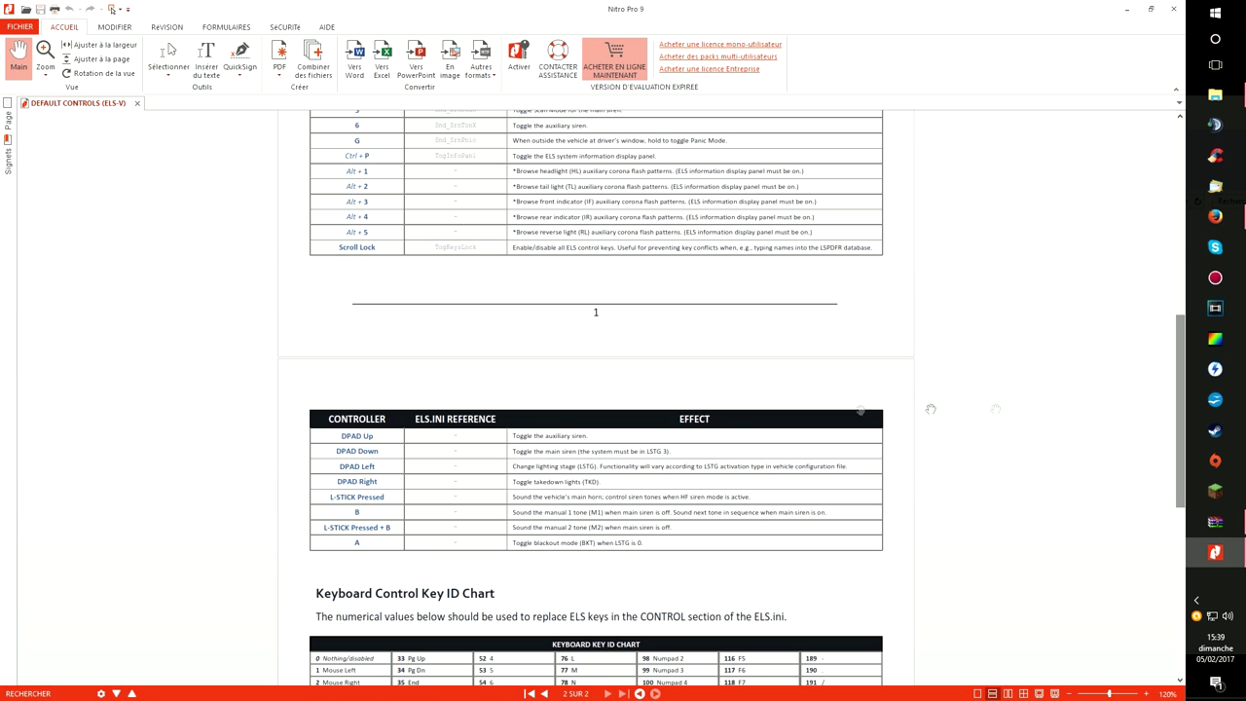
drag(1178, 411, 1174, 491)
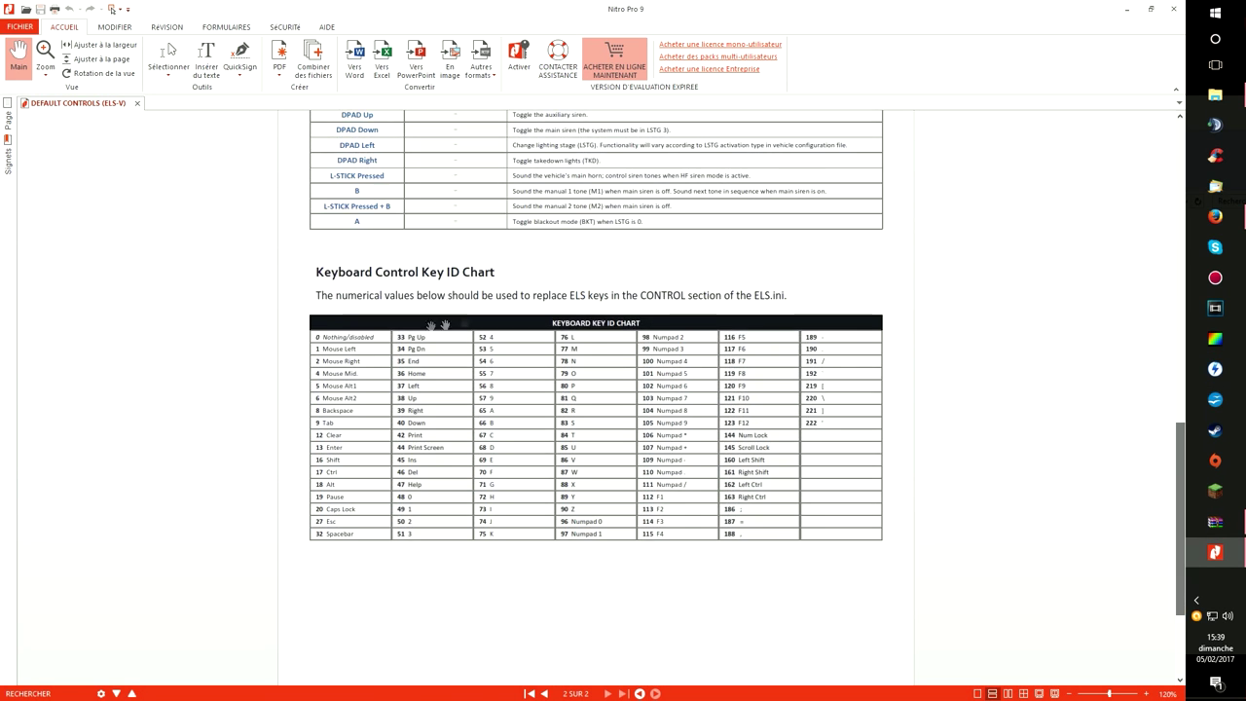
drag(315, 336, 856, 529)
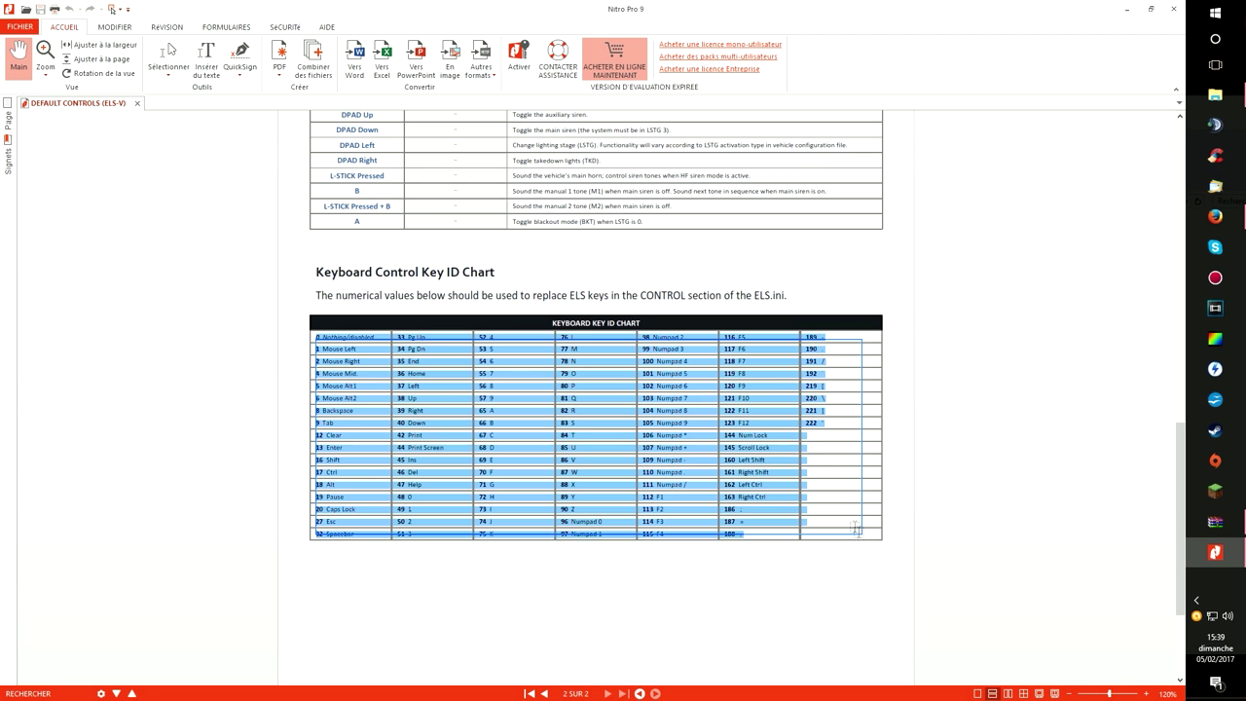
click(789, 594)
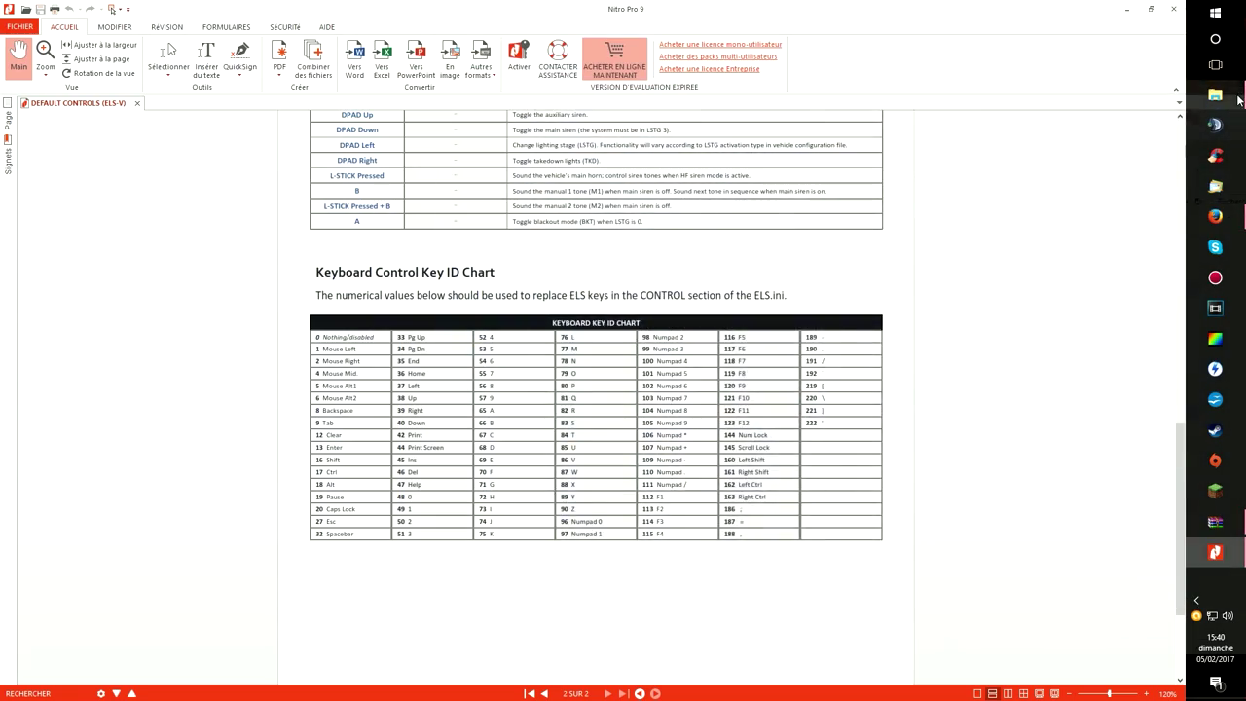
- Switch to the Grand Theft Auto V folder in File Explorer and open ELS.ini in Notepad++
click(1223, 98)
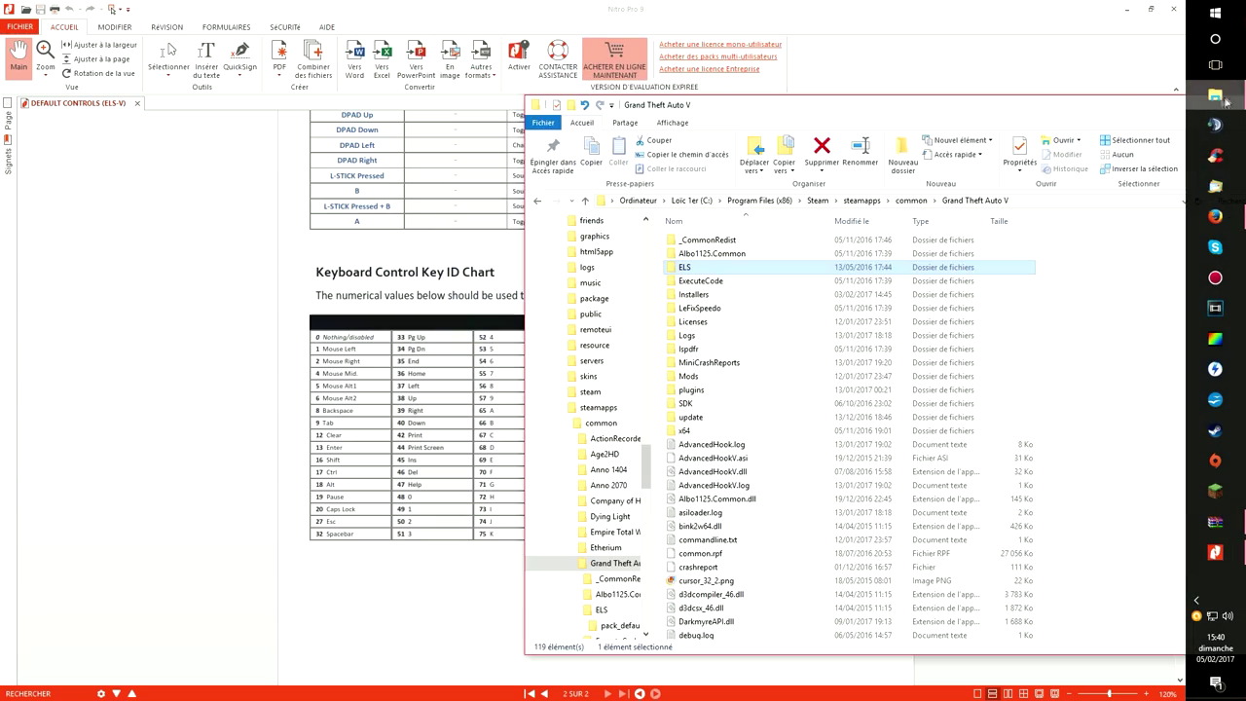
drag(916, 109, 809, 94)
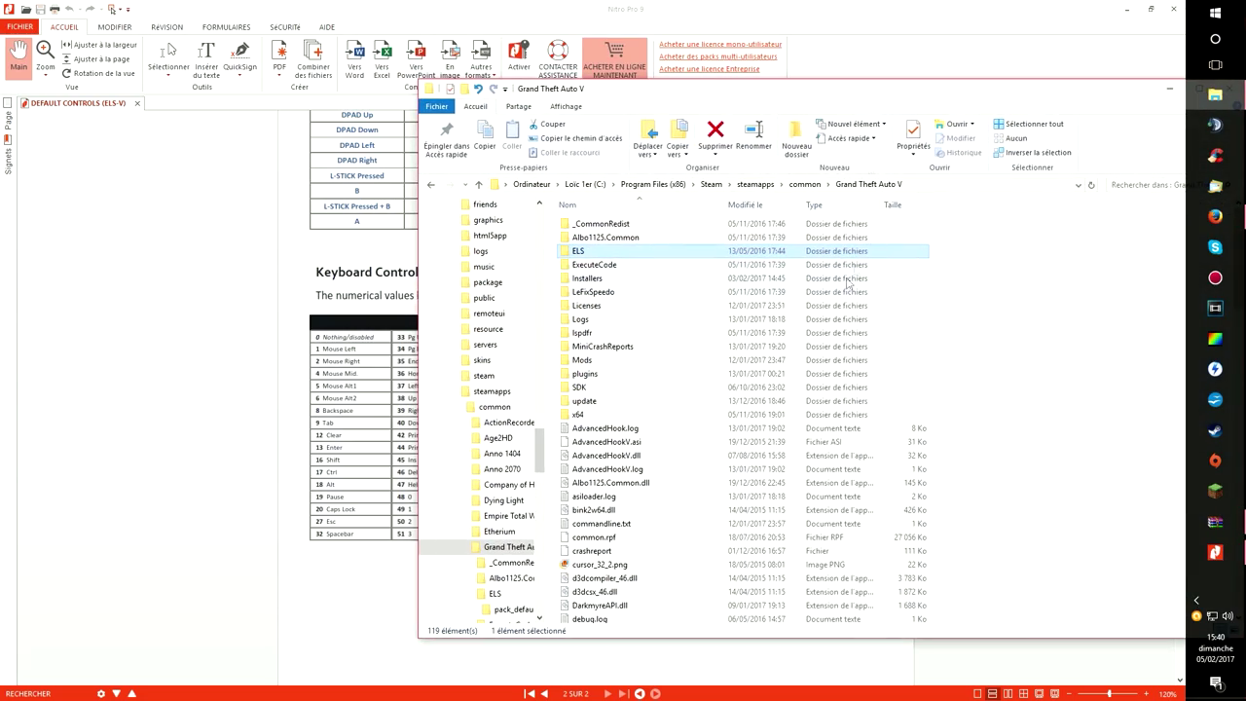
drag(1071, 92, 898, 98)
drag(1067, 277, 1068, 337)
click(412, 390)
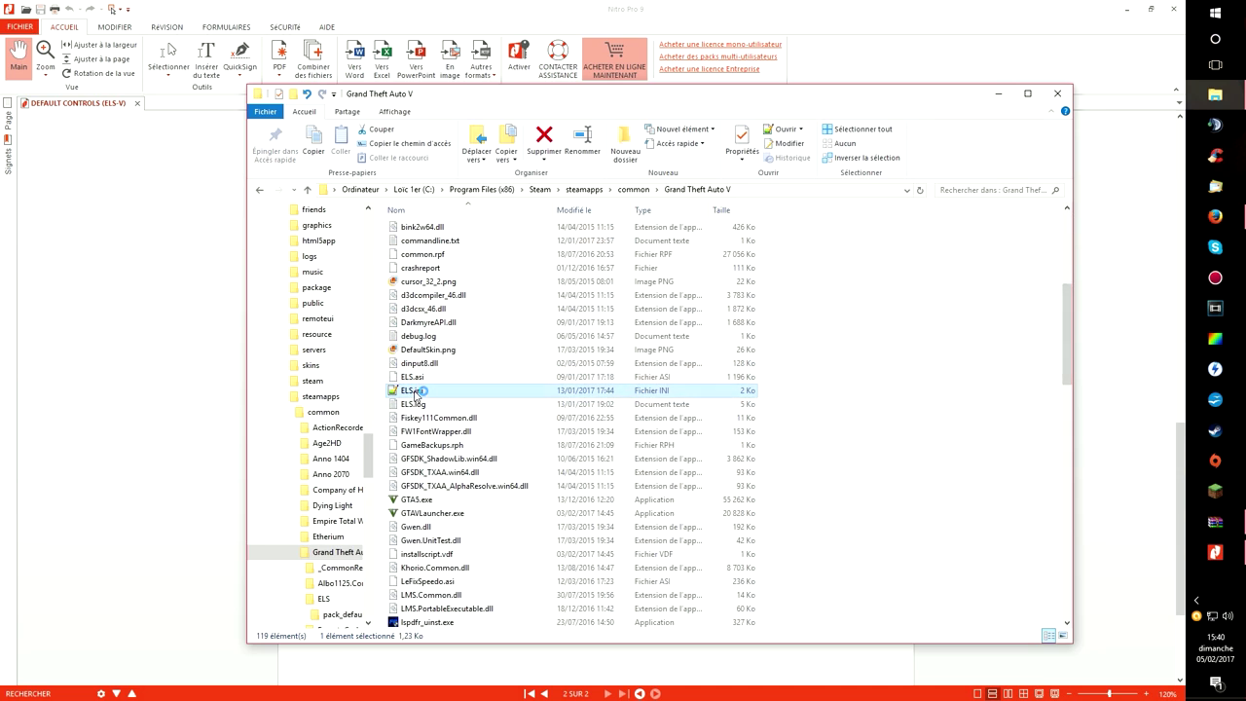
- Minimize File Explorer and place the ELS.ini window beside the PDF's key ID chart so both can be read
click(1008, 68)
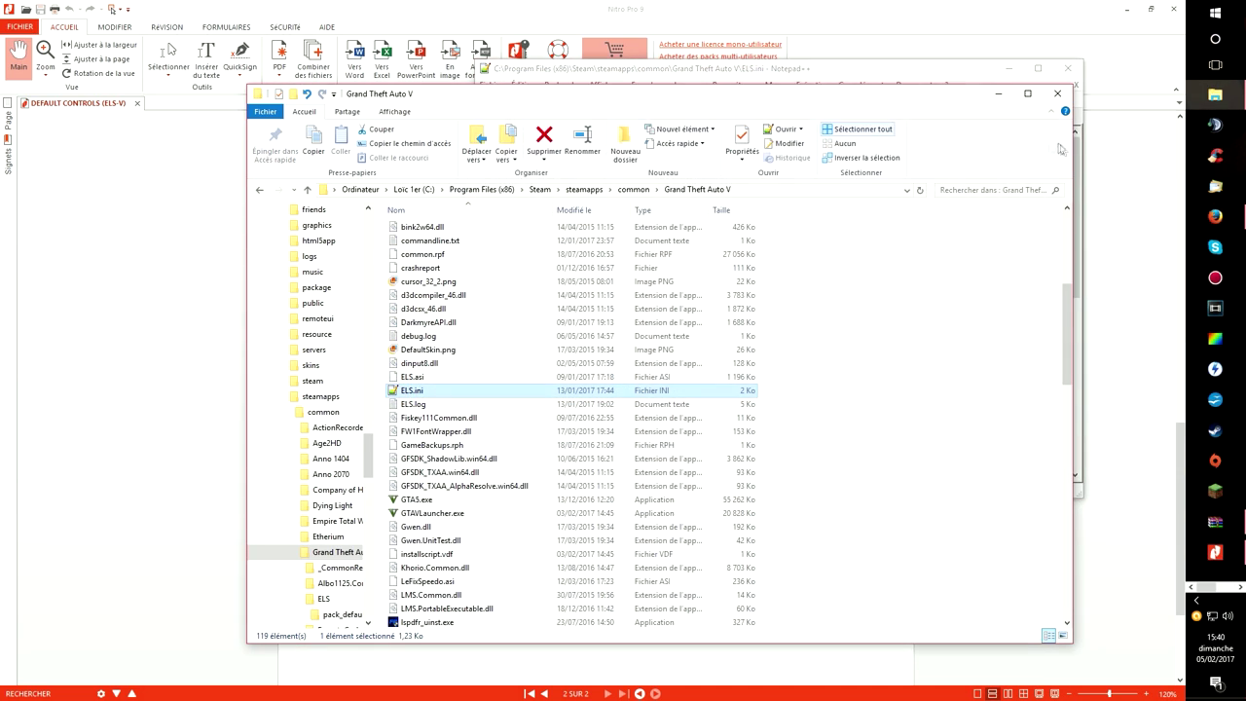
click(997, 98)
drag(810, 73, 920, 73)
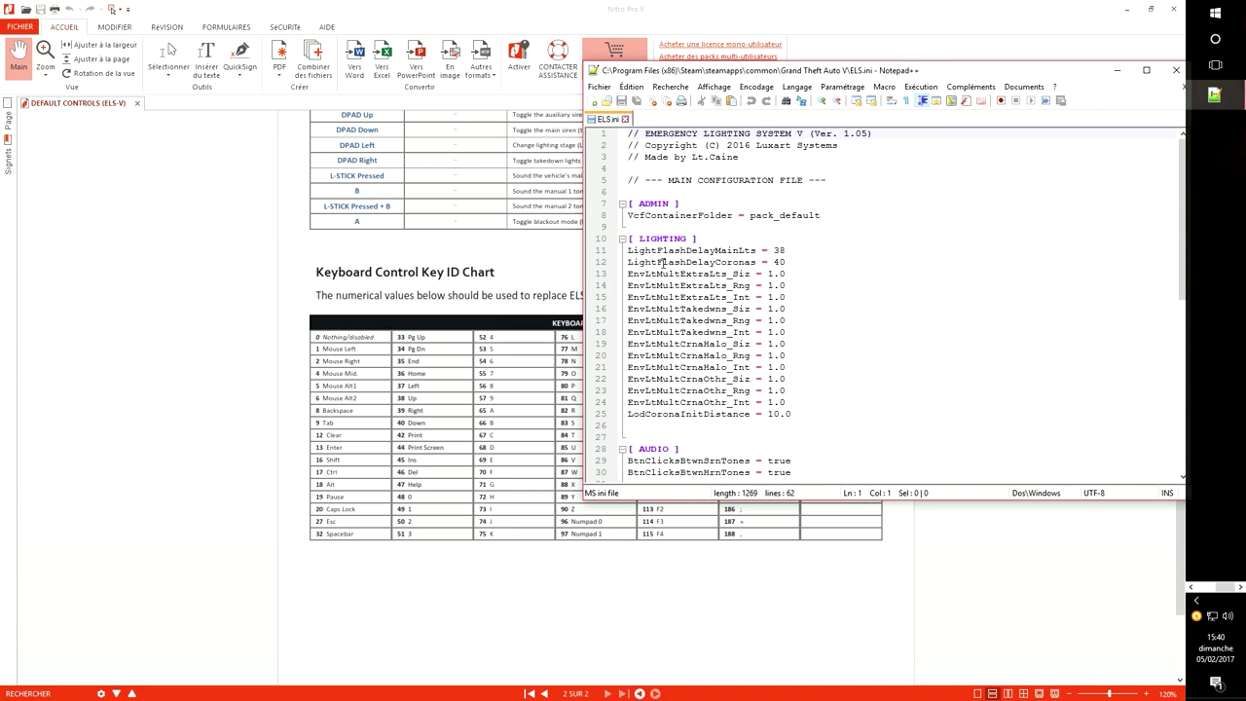